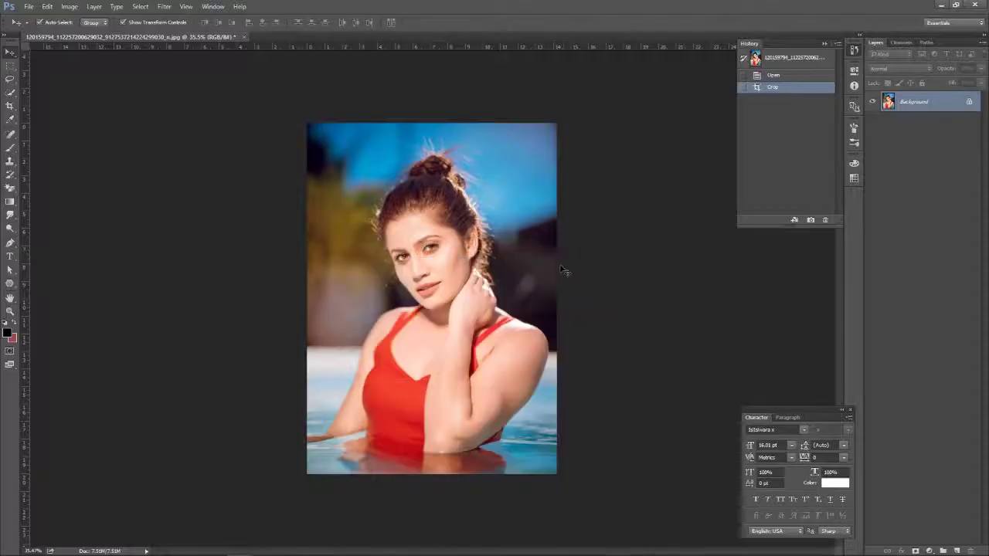
Create a new white document and scale the pool photo up to fill the canvas height
key(ctrl+n)
key(Return)
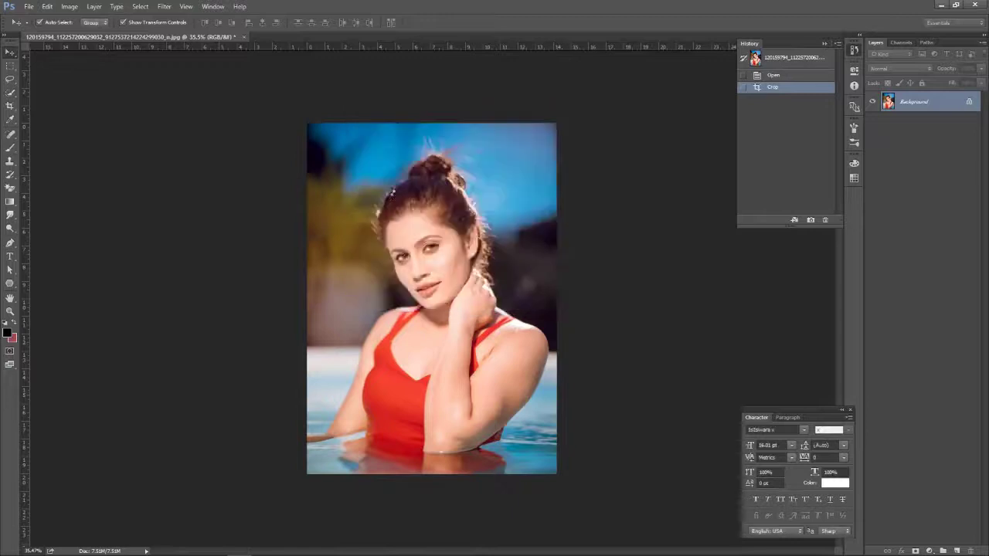
key(ctrl+t)
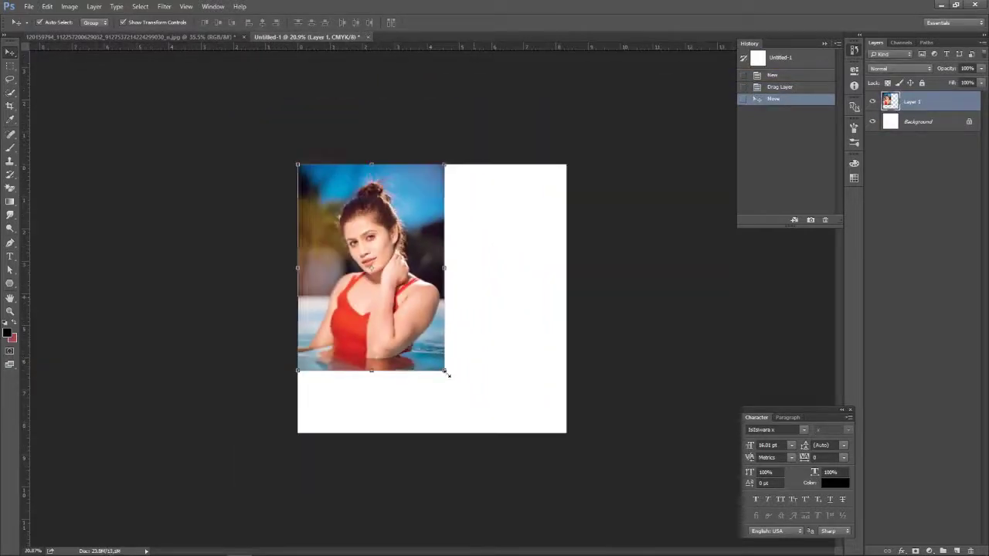
drag(446, 371, 535, 443)
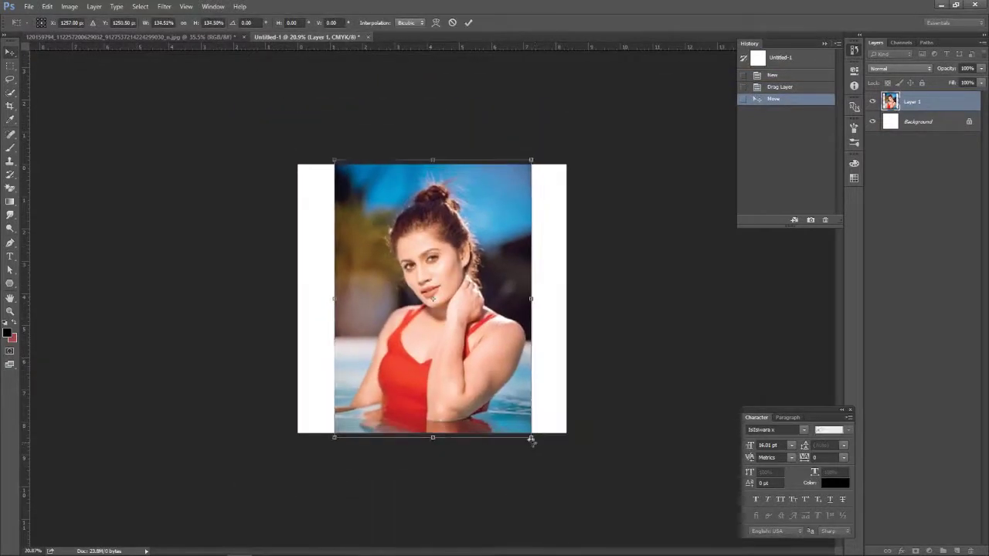
key(Return)
Zoom in on the photo and switch to the Pen tool
scroll(451, 325, up, 2)
scroll(344, 480, up, 2)
key(p)
scroll(326, 464, up, 3)
Place outline anchors along the woman's arm, shoulder, neck and face edge
scroll(302, 367, up, 3)
click(290, 491)
click(324, 424)
scroll(358, 314, up, 5)
click(486, 229)
click(519, 209)
scroll(353, 287, up, 2)
click(476, 261)
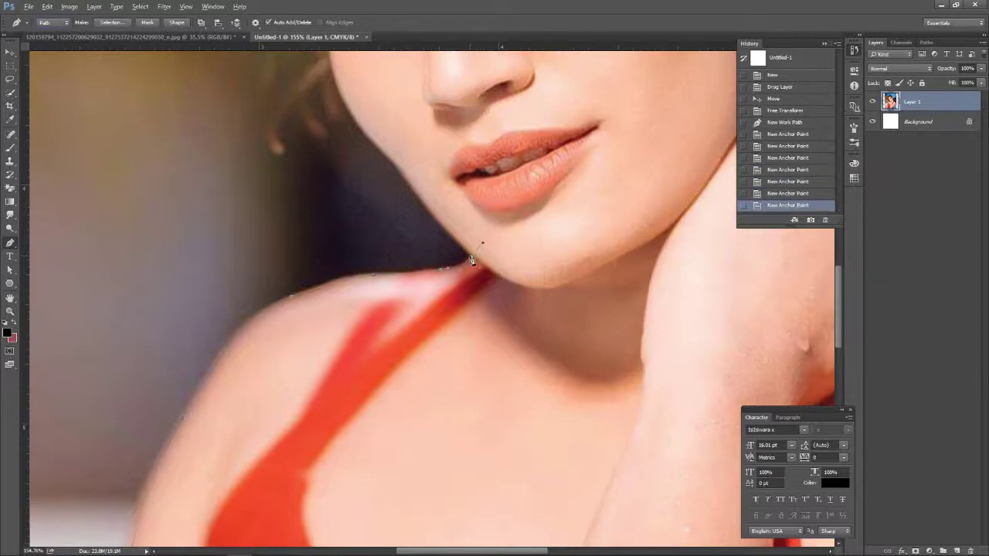
scroll(479, 244, up, 3)
scroll(309, 351, up, 2)
click(274, 303)
scroll(278, 317, up, 4)
scroll(282, 329, left, 2)
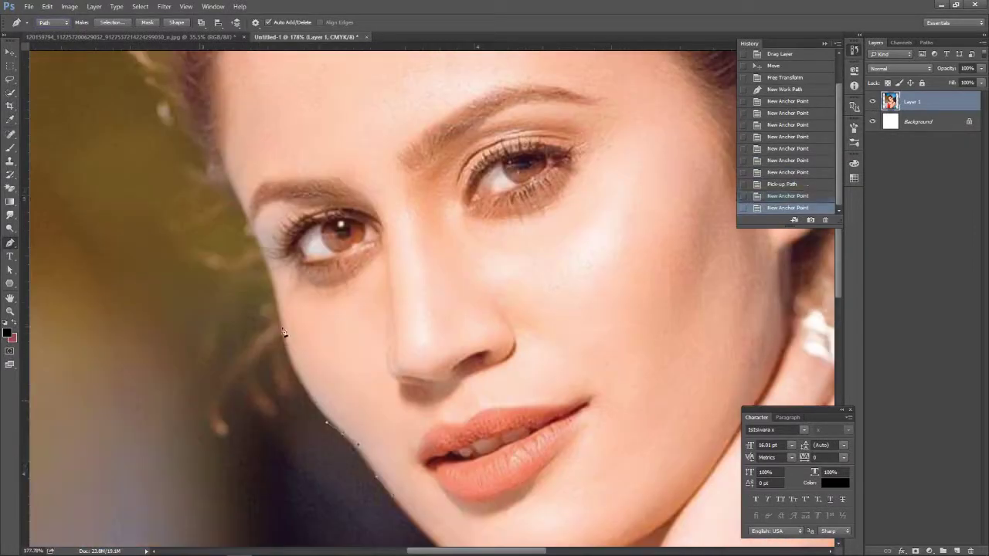
Continue the path along the cheek and up the hair edge
click(250, 227)
scroll(263, 266, up, 4)
scroll(278, 305, left, 2)
click(260, 293)
click(253, 278)
scroll(232, 193, up, 4)
scroll(232, 193, left, 2)
scroll(263, 255, up, 5)
click(295, 342)
click(316, 299)
scroll(327, 287, up, 3)
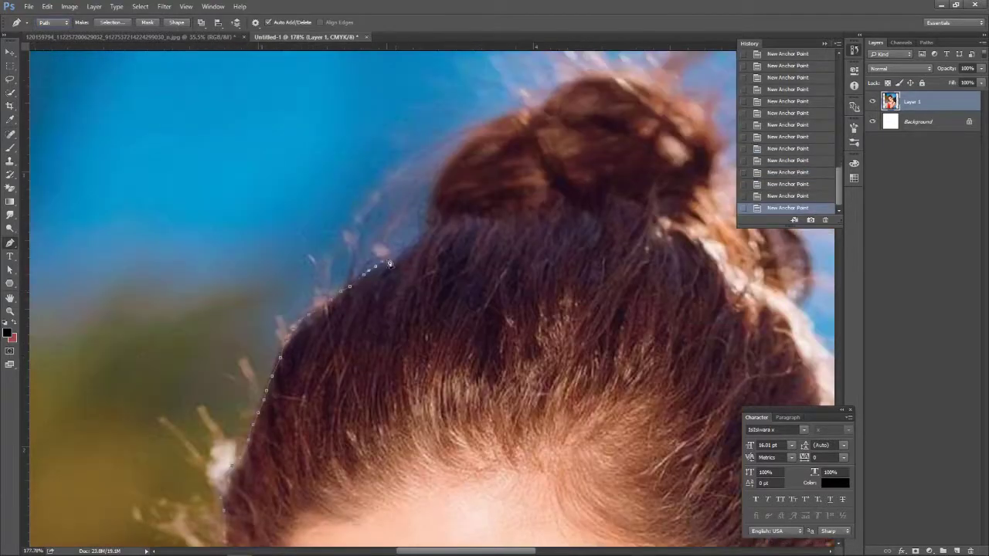
scroll(333, 289, up, 2)
scroll(333, 289, right, 4)
Trace the path over the top of the bun and down the far hair edge
click(379, 214)
click(479, 163)
click(573, 179)
click(617, 224)
scroll(617, 232, right, 4)
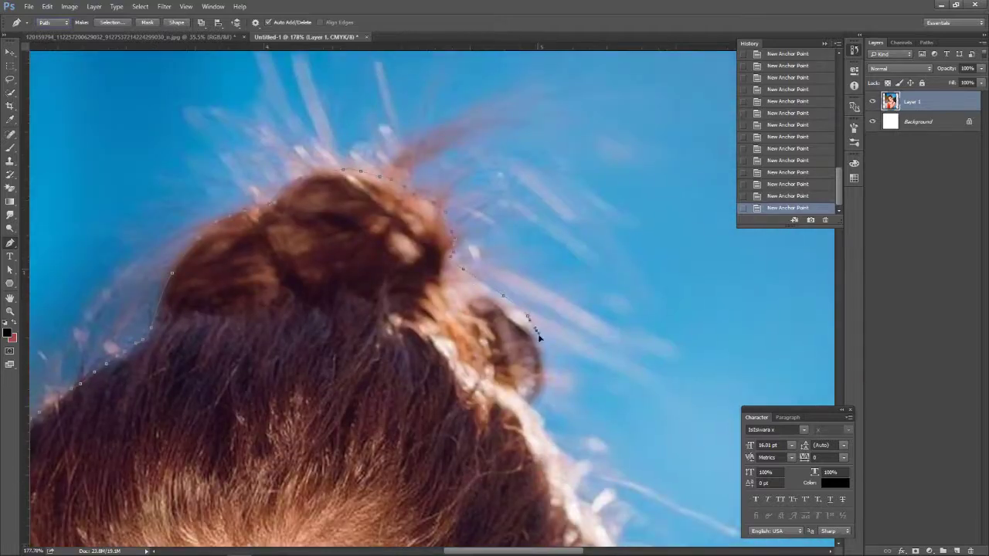
click(526, 404)
scroll(526, 405, down, 6)
scroll(526, 405, right, 2)
scroll(479, 263, down, 5)
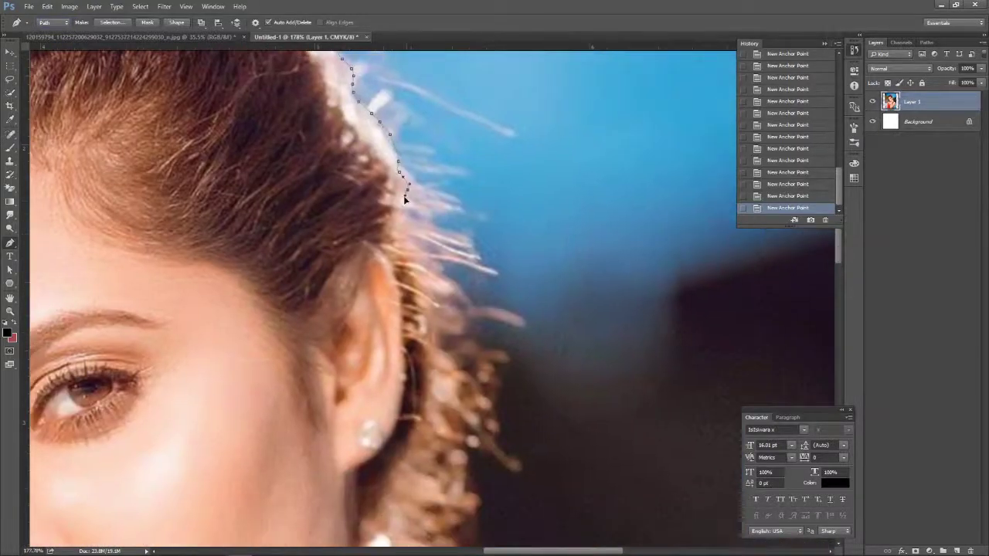
scroll(403, 196, down, 2)
alt+scroll(466, 194, down, 1)
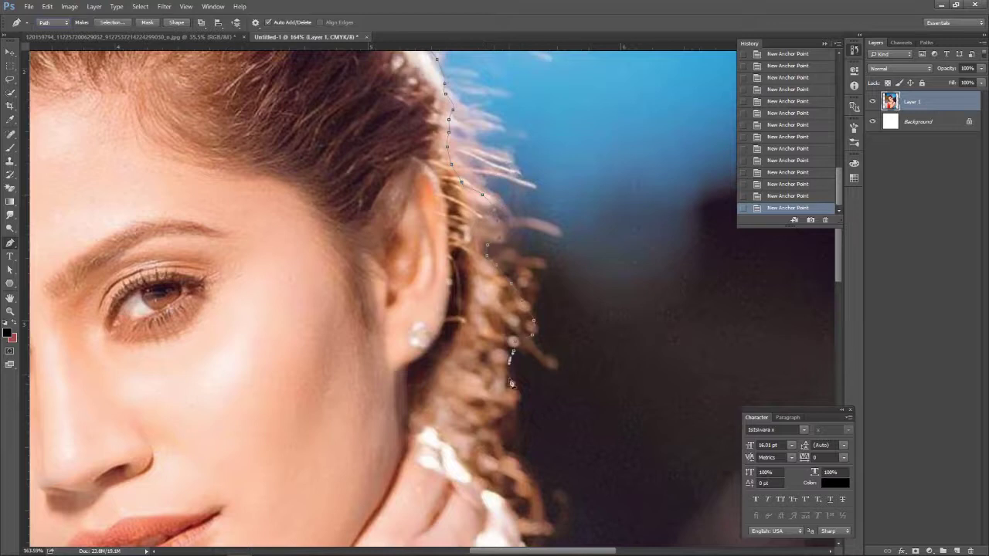
scroll(510, 385, down, 3)
alt+scroll(508, 320, down, 1)
click(804, 89)
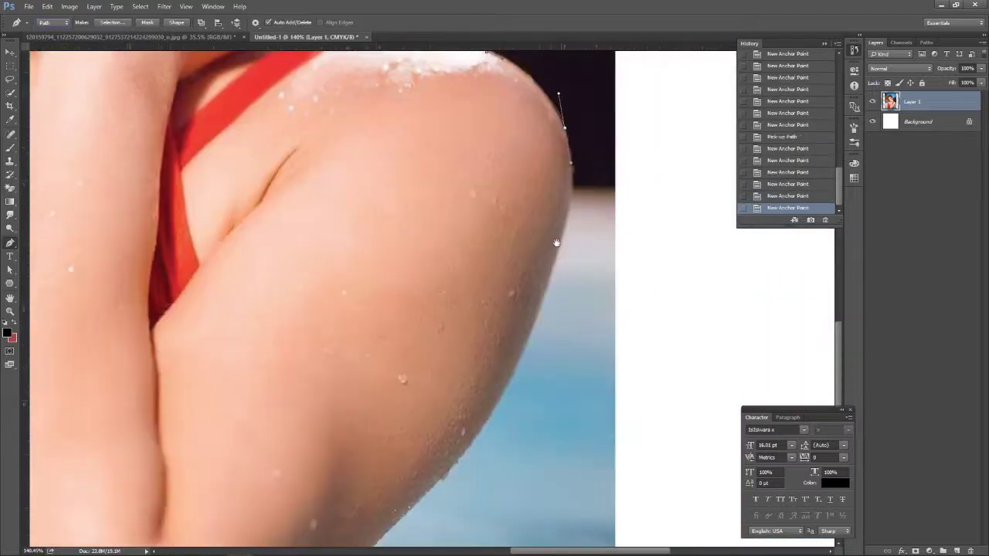
Add curved anchors along the outer arm and elbow, then close the path
scroll(556, 243, down, 1)
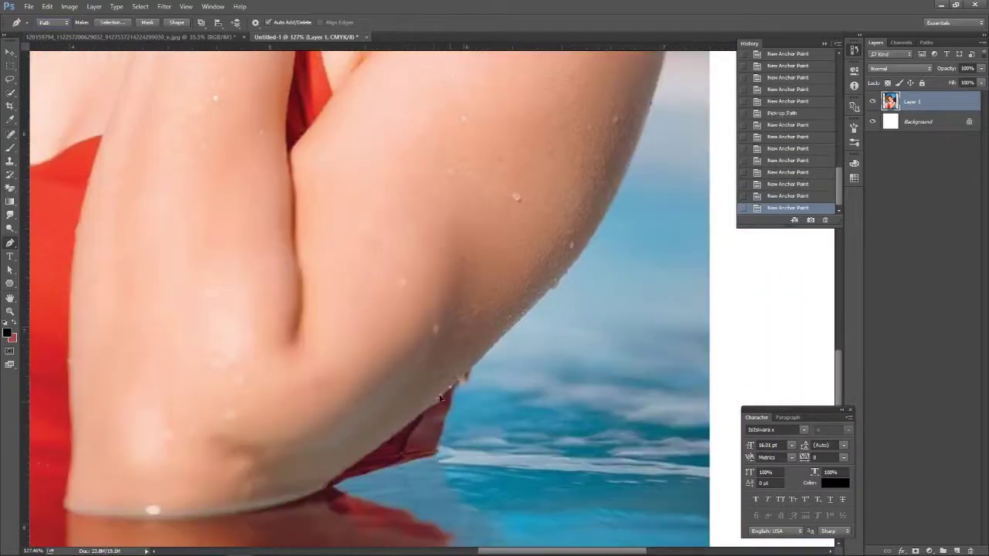
drag(445, 466, 532, 322)
click(546, 300)
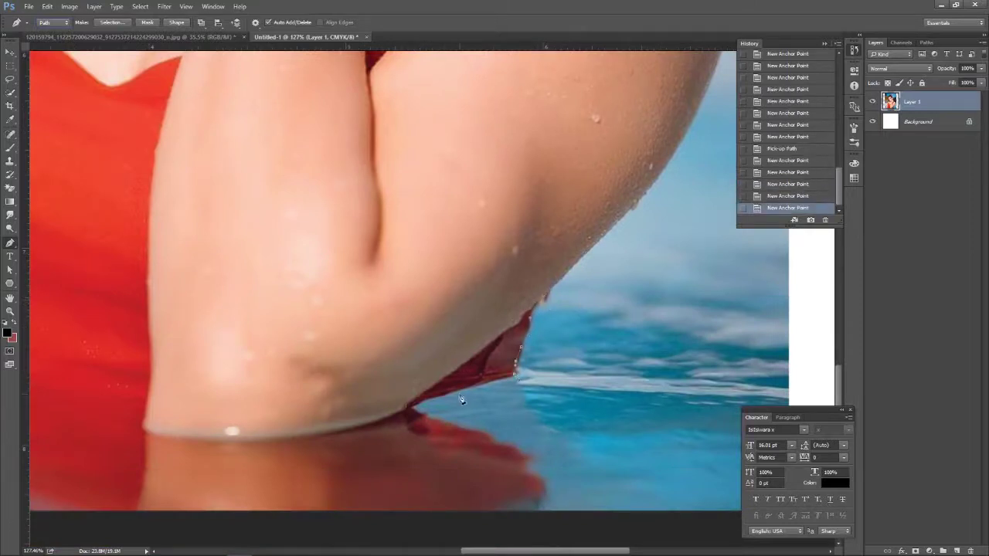
scroll(462, 399, down, 5)
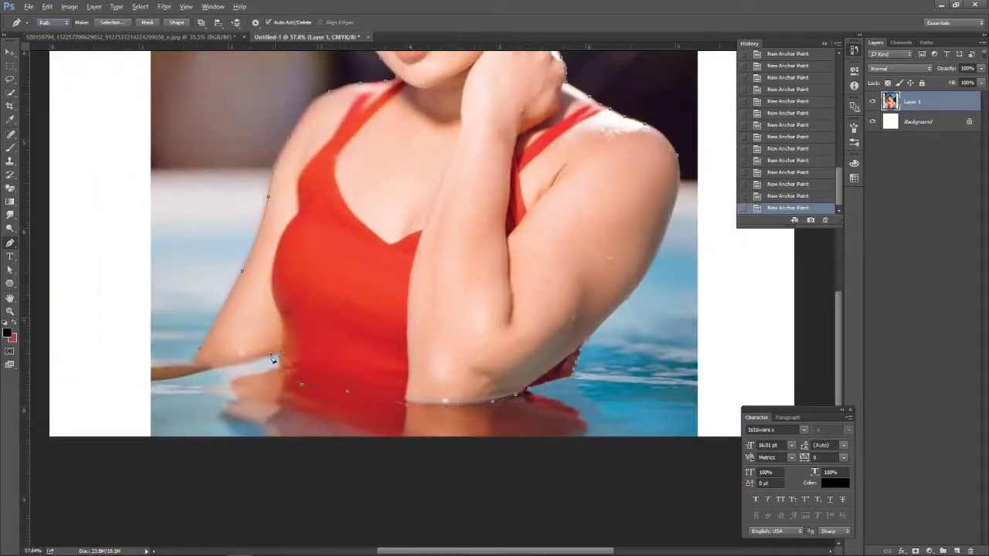
click(200, 353)
right_click(452, 232)
Turn the path into a selection, copy the woman to a new layer and hide the original photo
click(507, 287)
key(ctrl+j)
click(872, 122)
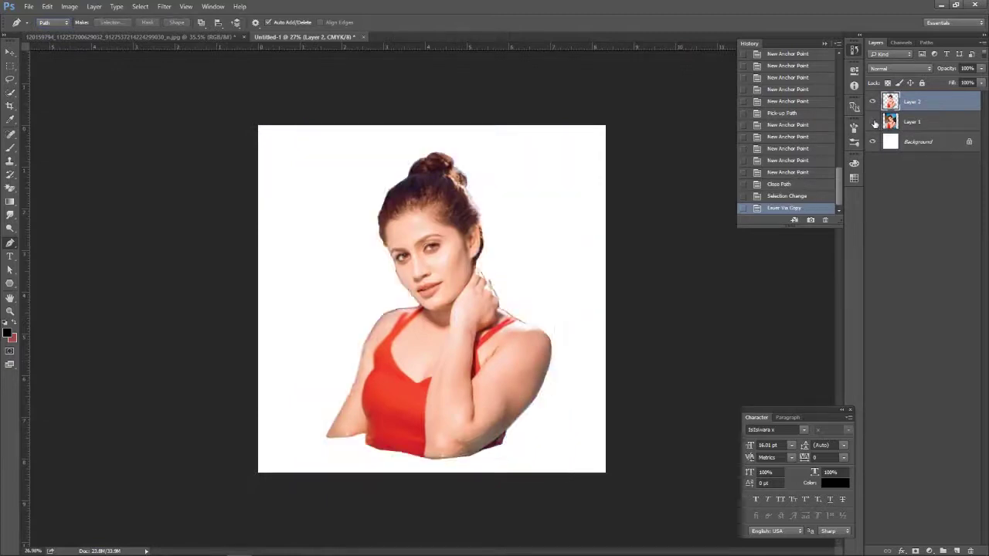
key(v)
Save the document as 'oshadi' in the smudge art folder
key(ctrl+shift+s)
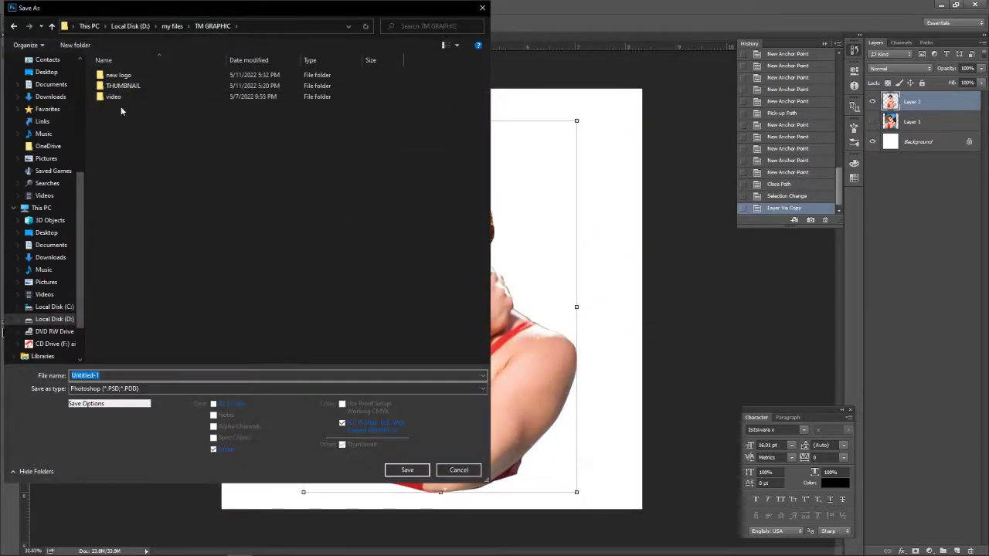
click(54, 319)
double_click(117, 215)
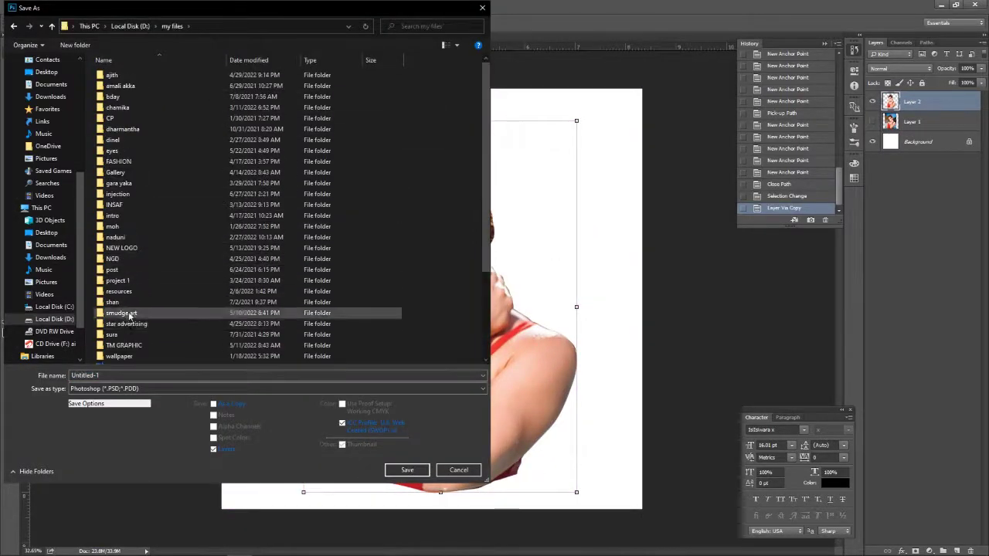
double_click(123, 313)
text(oshadi)
key(Return)
Fit the canvas in view and convert the document to RGB Color mode
key(ctrl+0)
click(69, 6)
click(202, 57)
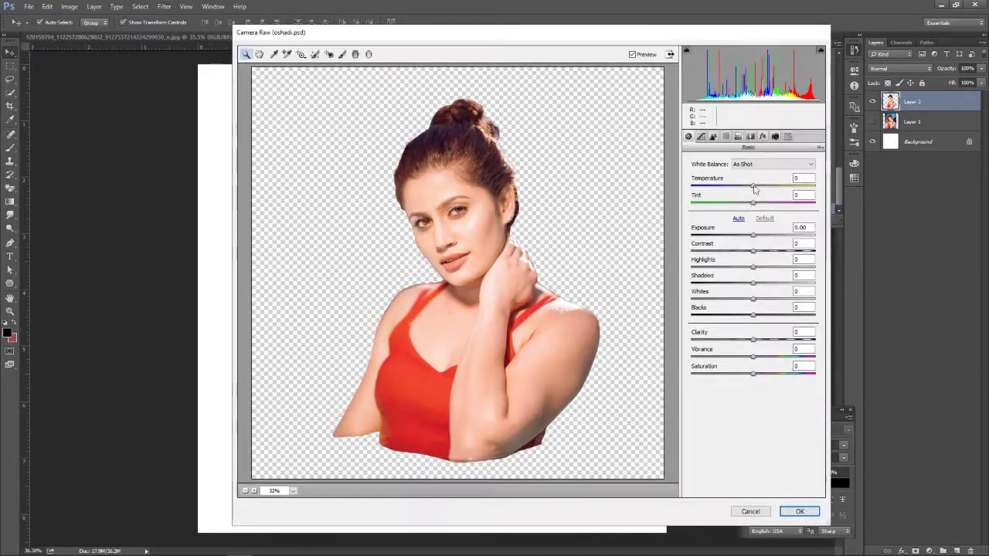
In Camera Raw Filter, tweak temperature, tint and blacks and raise vibrance and saturation
drag(755, 186, 764, 208)
mouse_move(754, 356)
mouse_down()
mouse_move(796, 357)
mouse_move(760, 374)
mouse_up()
mouse_move(754, 315)
mouse_down()
mouse_move(804, 318)
mouse_move(744, 315)
mouse_move(738, 299)
mouse_move(758, 282)
mouse_up()
click(794, 357)
drag(754, 185, 749, 185)
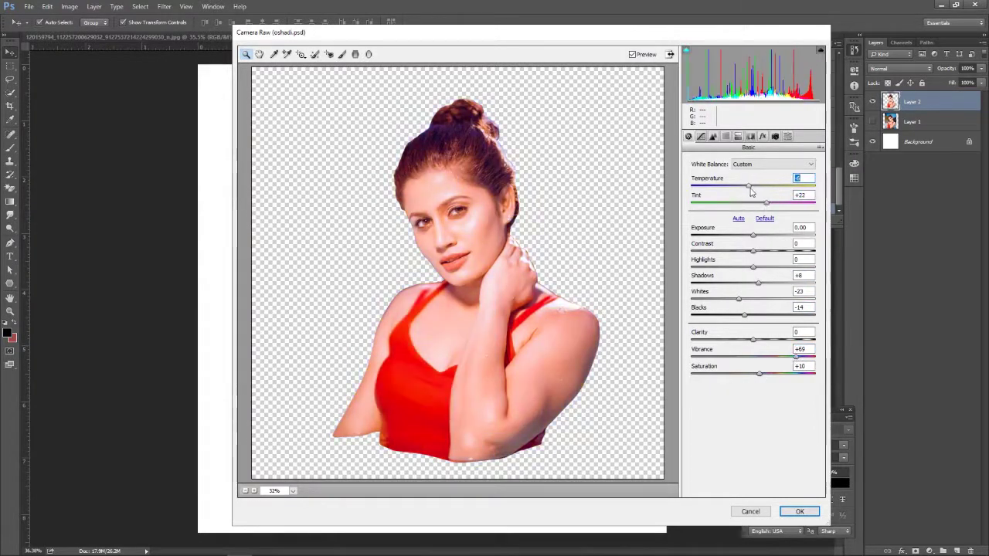
click(800, 512)
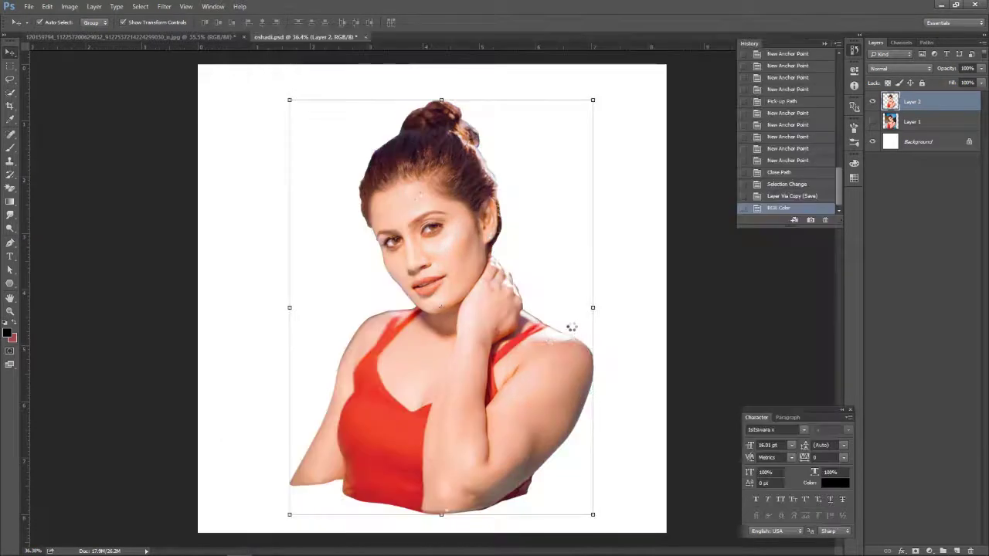
Sharpen the cutout with Unsharp Mask at a radius of 8.2
scroll(569, 325, up, 2)
click(164, 6)
click(328, 230)
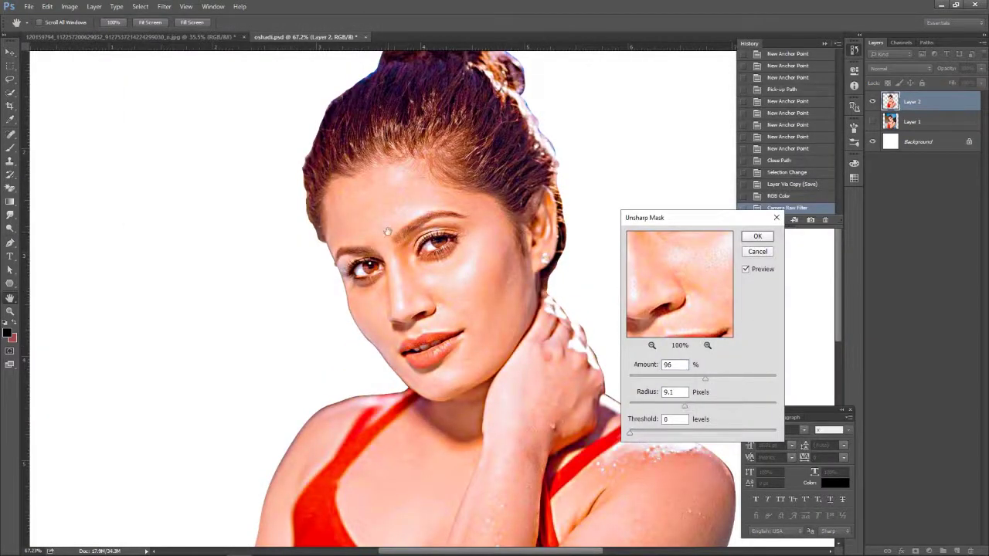
drag(388, 230, 331, 132)
drag(685, 406, 683, 407)
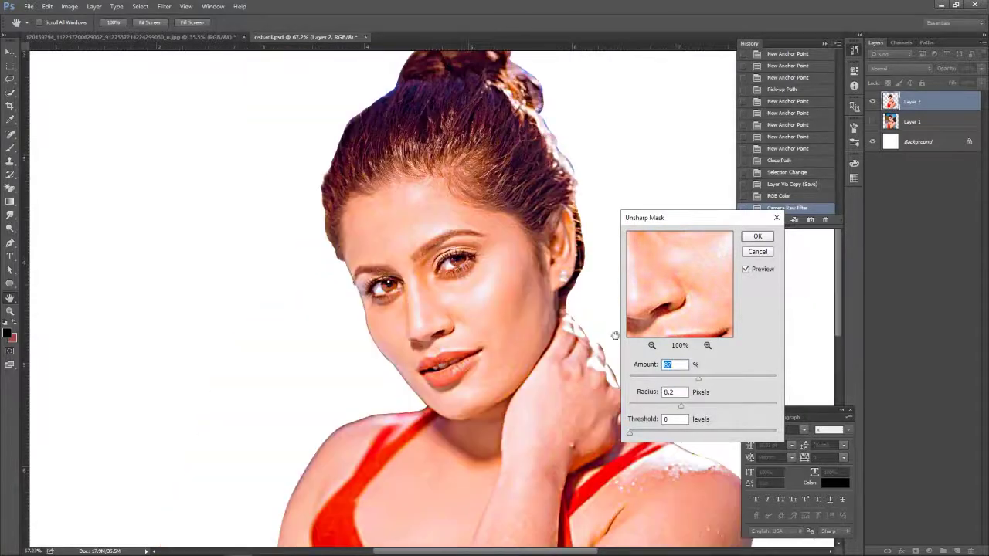
key(Return)
Boost the cutout's colours with an Image > Adjustments > Vibrance adjustment
click(68, 6)
click(208, 88)
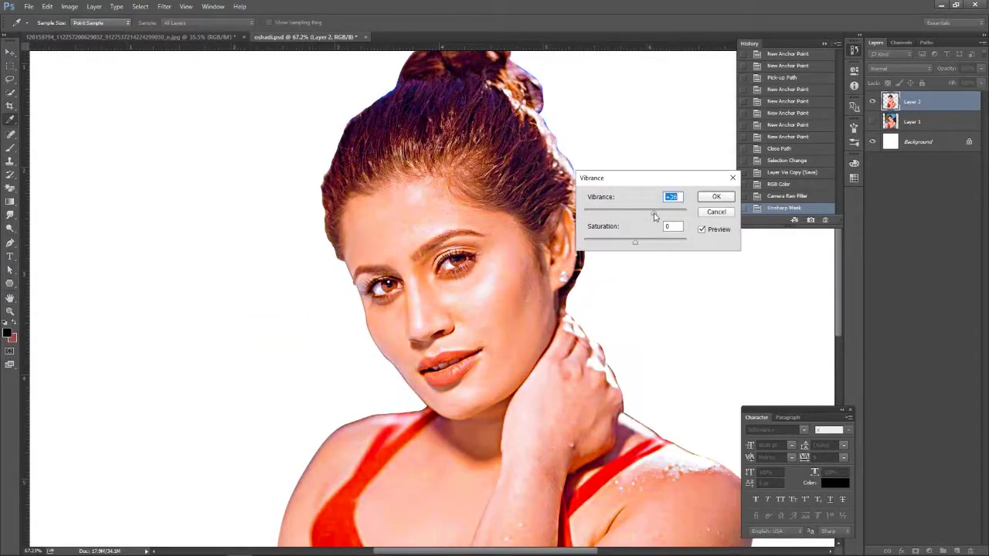
click(714, 198)
scroll(433, 294, up, 5)
click(10, 215)
right_click(204, 176)
Smudge the forehead skin smooth, resizing the brush between strokes
key(Escape)
mouse_move(402, 179)
mouse_down()
mouse_move(386, 214)
mouse_move(437, 190)
mouse_up()
scroll(411, 211, down, 2)
mouse_move(402, 255)
mouse_down()
mouse_move(379, 283)
mouse_move(438, 208)
mouse_move(435, 171)
mouse_up()
scroll(437, 208, down, 1)
mouse_move(314, 260)
mouse_down()
mouse_move(283, 250)
mouse_move(259, 277)
mouse_move(316, 282)
mouse_up()
scroll(286, 263, up, 1)
drag(201, 23, 199, 35)
key(bracketright)
key(bracketright)
key(bracketright)
drag(239, 232, 296, 260)
mouse_move(296, 189)
mouse_down()
mouse_move(376, 276)
mouse_move(438, 141)
mouse_up()
key(bracketleft)
key(bracketleft)
key(bracketleft)
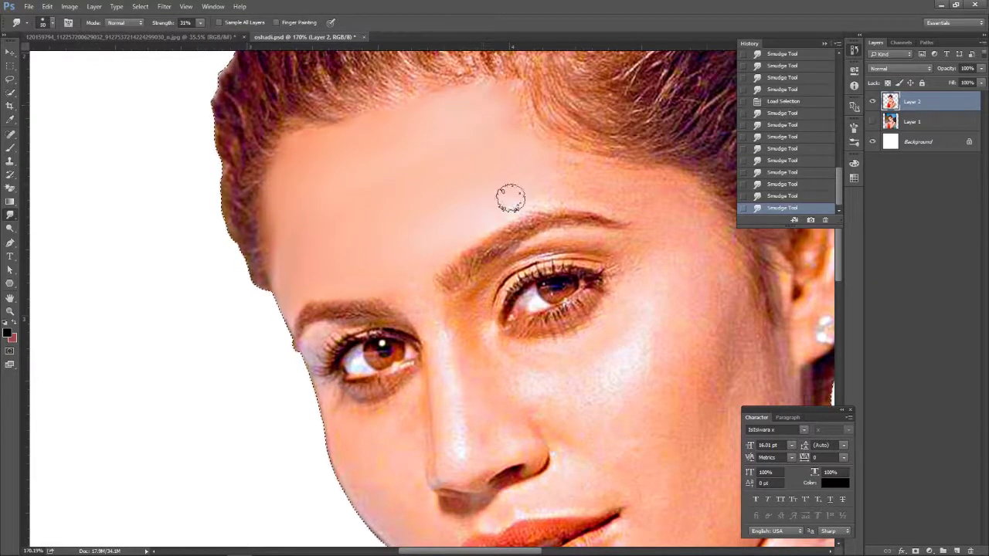
Lower the smudge strength to 28% and adjust brush size while zooming in on the face
scroll(510, 108, right, 3)
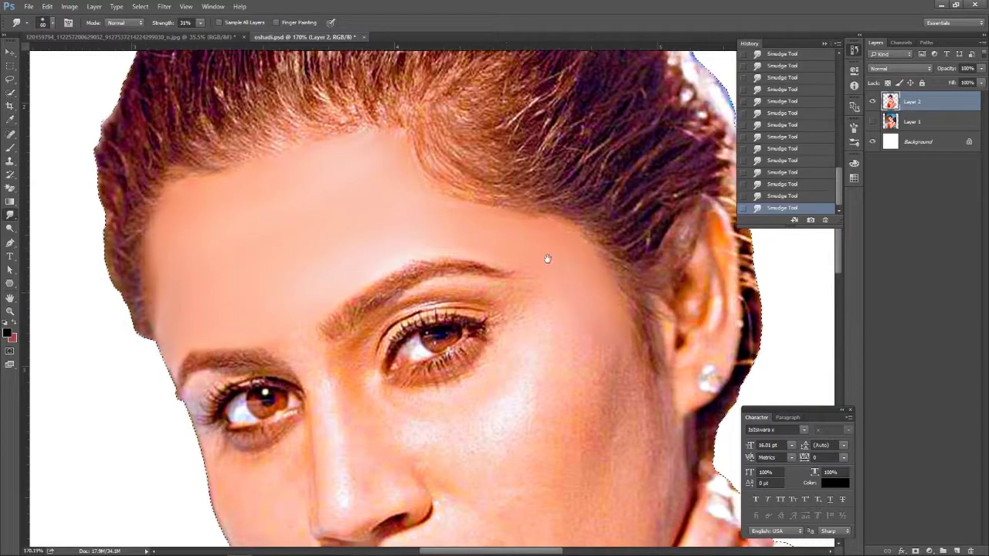
scroll(611, 371, down, 3)
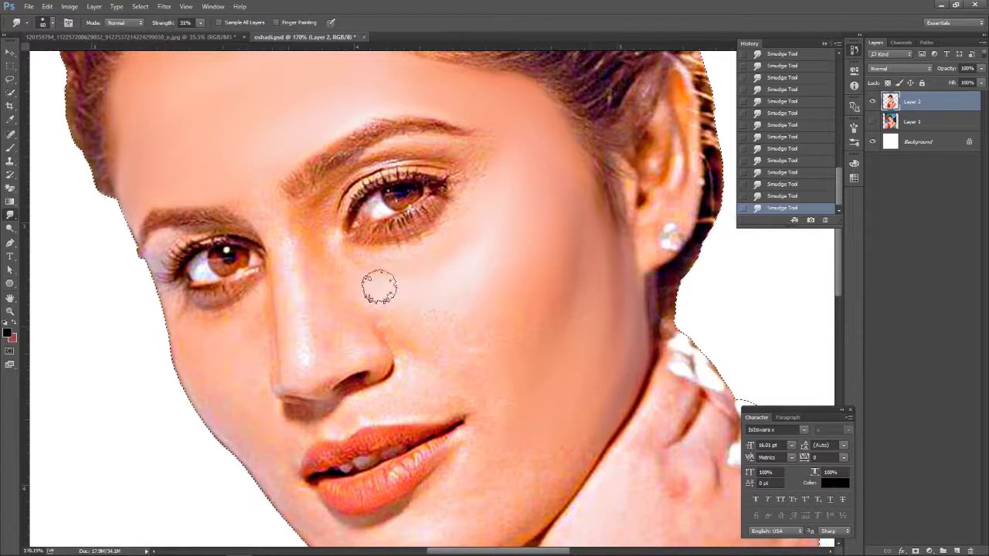
scroll(579, 342, down, 3)
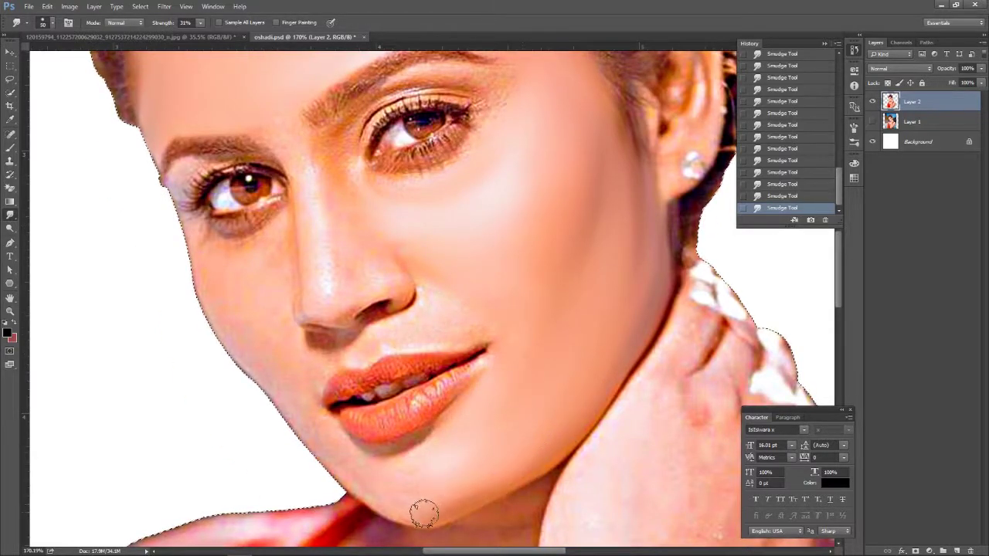
key(bracketleft)
key(2)
key(8)
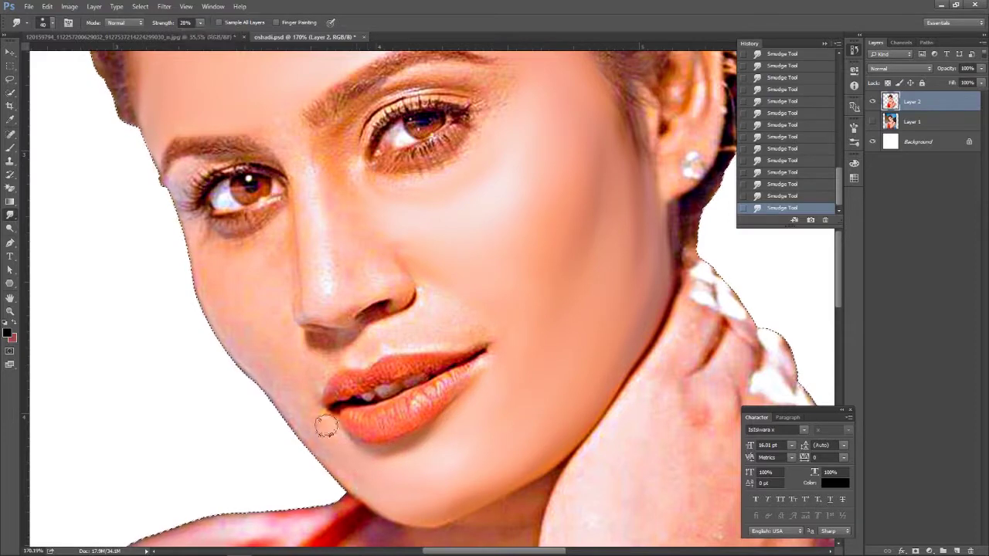
scroll(307, 441, up, 2)
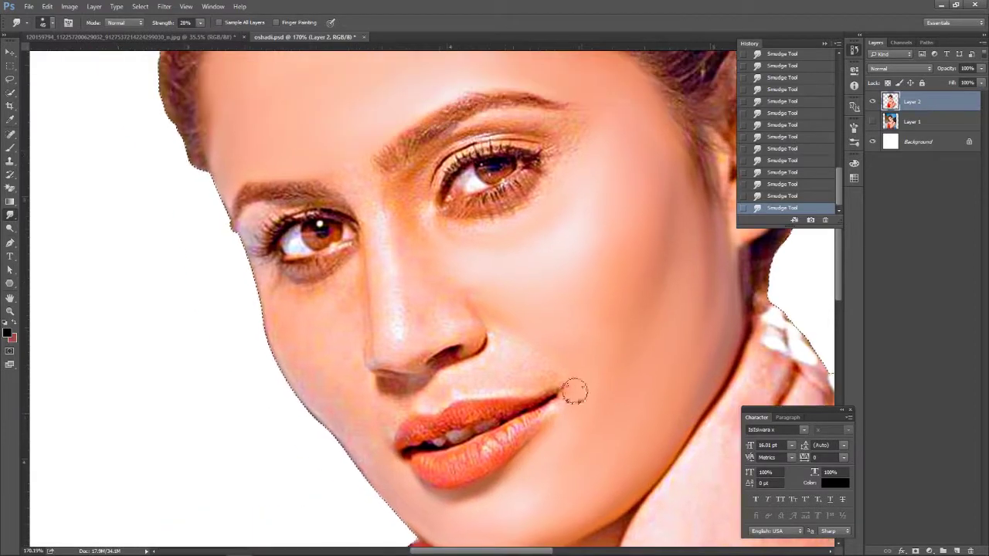
key(bracketleft)
scroll(495, 370, up, 1)
scroll(471, 362, up, 1)
key(bracketleft)
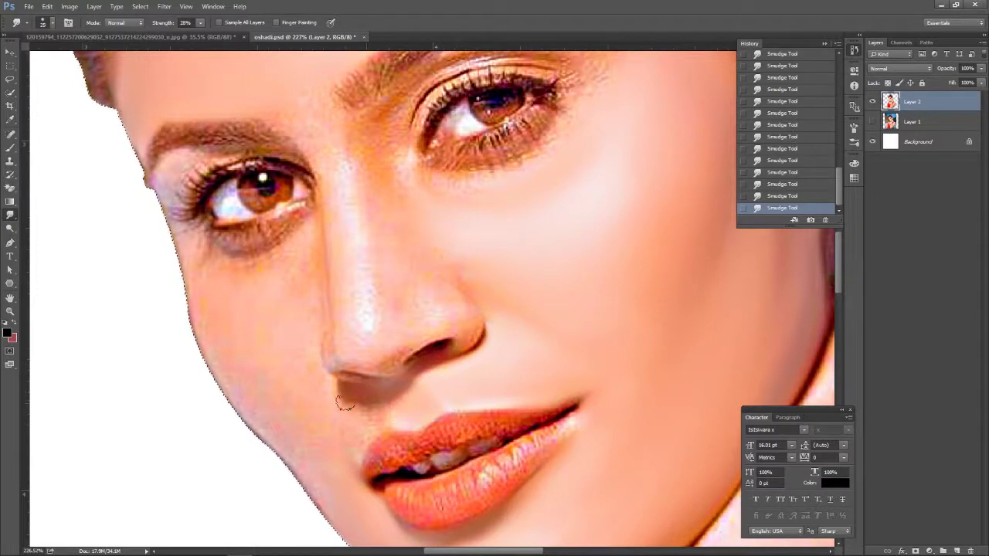
key(bracketright)
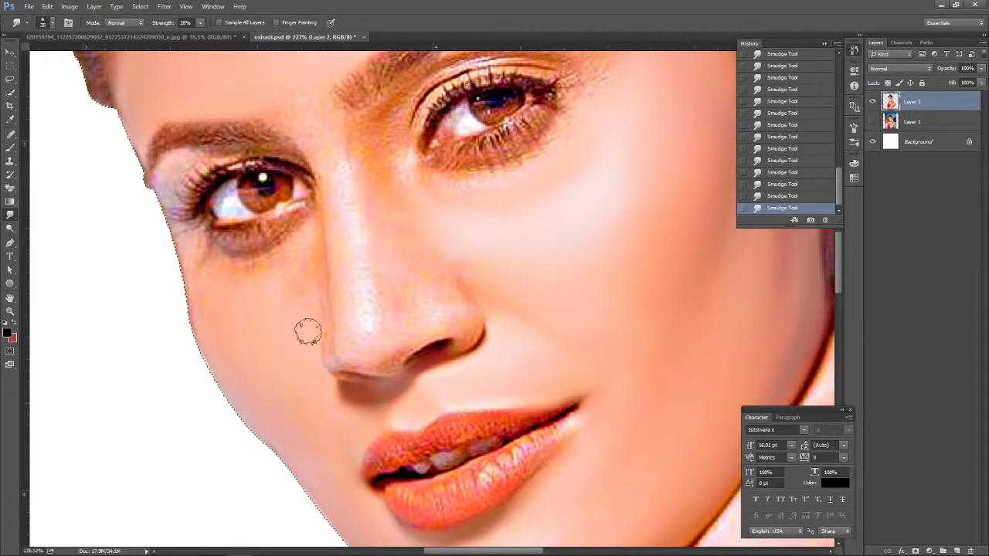
scroll(307, 330, up, 2)
scroll(307, 329, left, 3)
Smudge the skin under the left eye and soften the nose edge and tip
drag(309, 331, 363, 292)
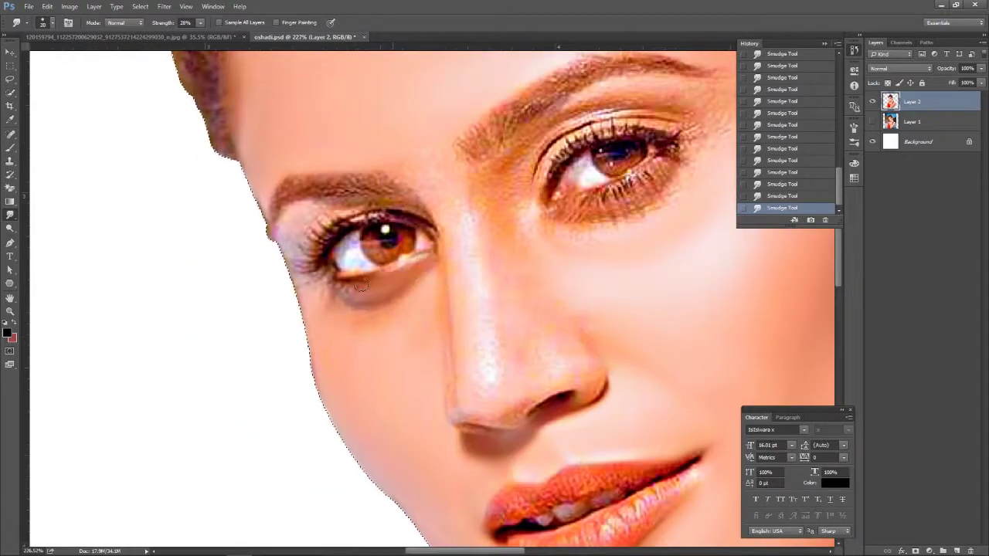
scroll(361, 286, up, 3)
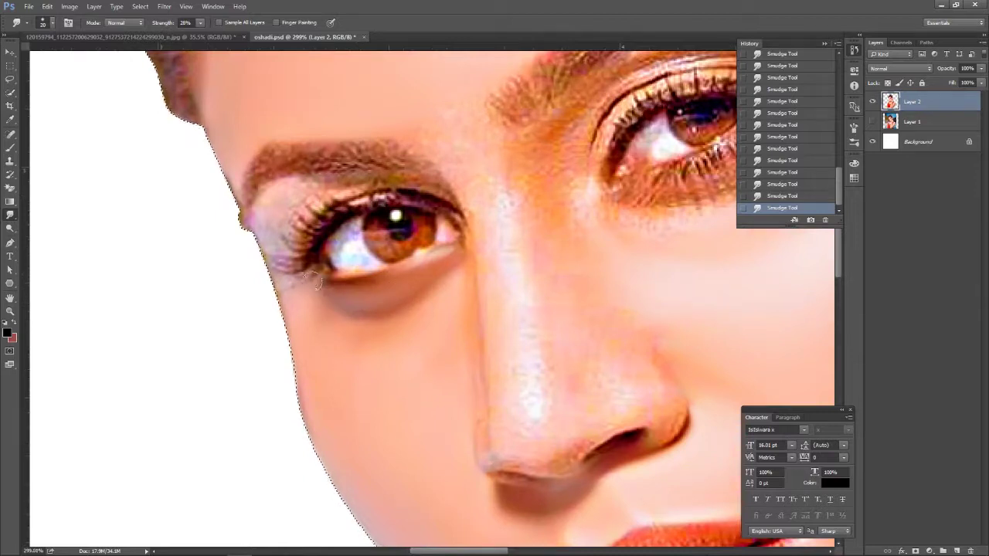
scroll(268, 260, down, 2)
scroll(394, 280, down, 1)
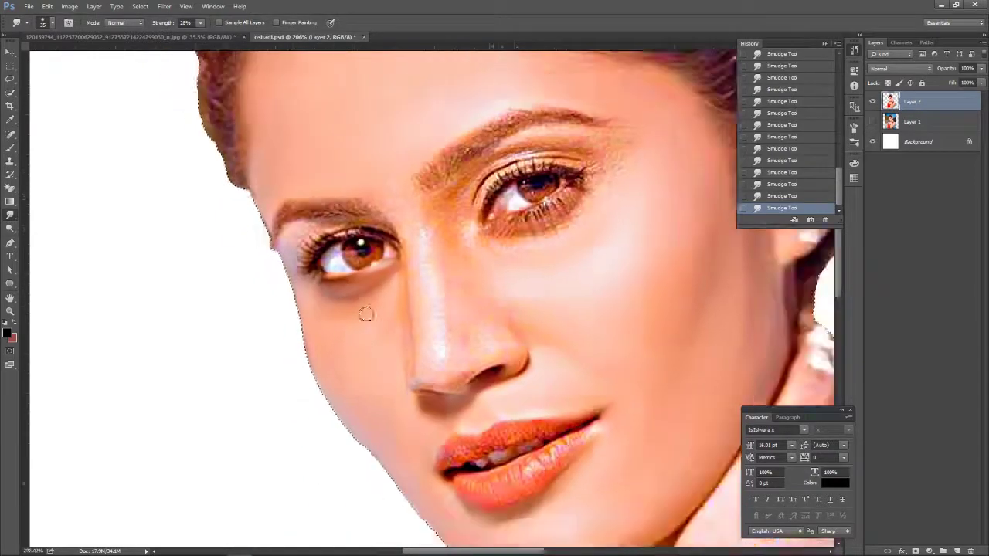
scroll(367, 314, up, 1)
drag(425, 274, 456, 397)
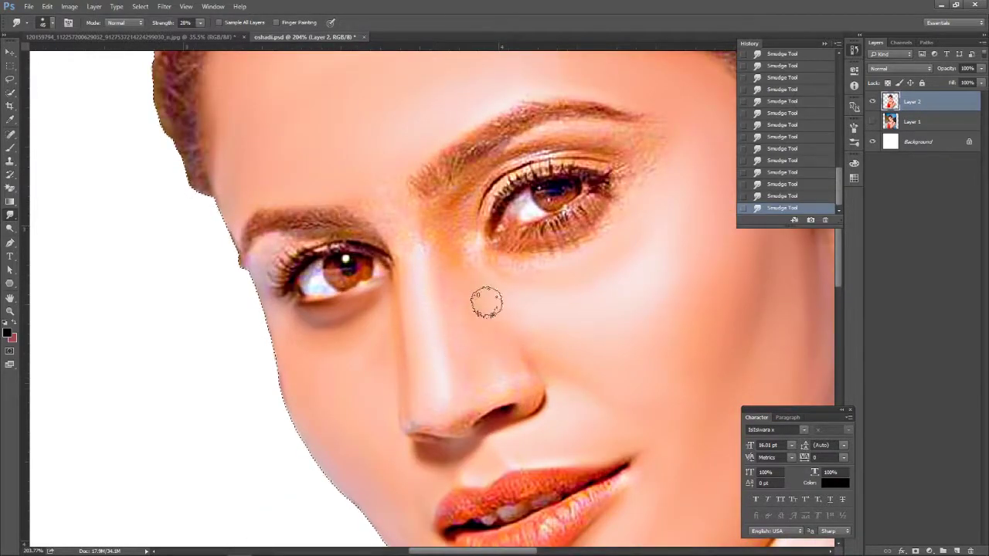
scroll(479, 404, up, 2)
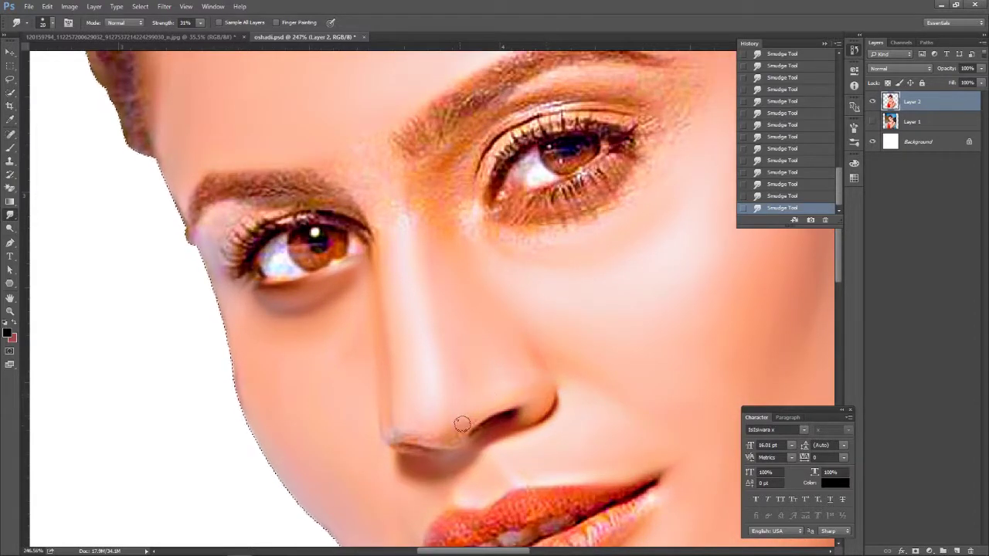
scroll(387, 421, down, 2)
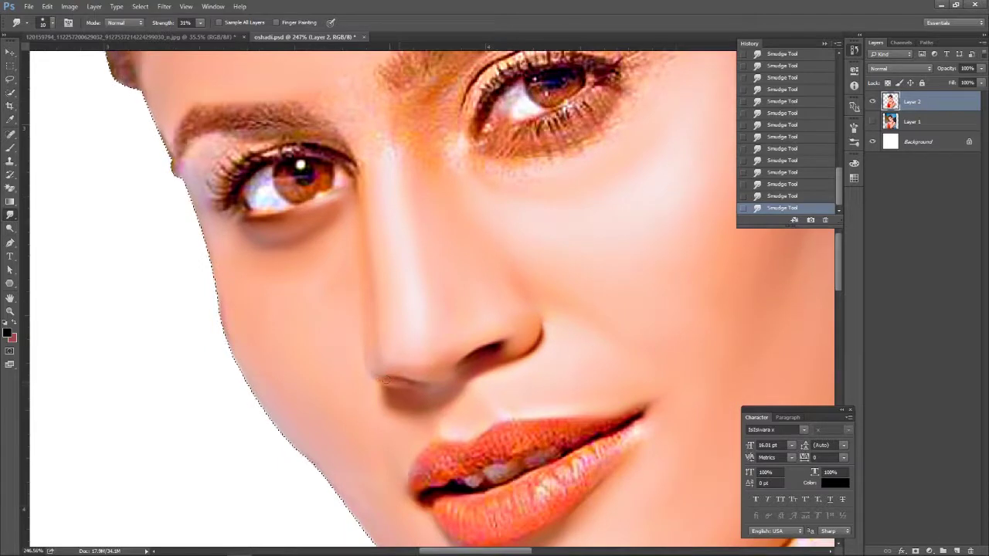
scroll(472, 336, up, 3)
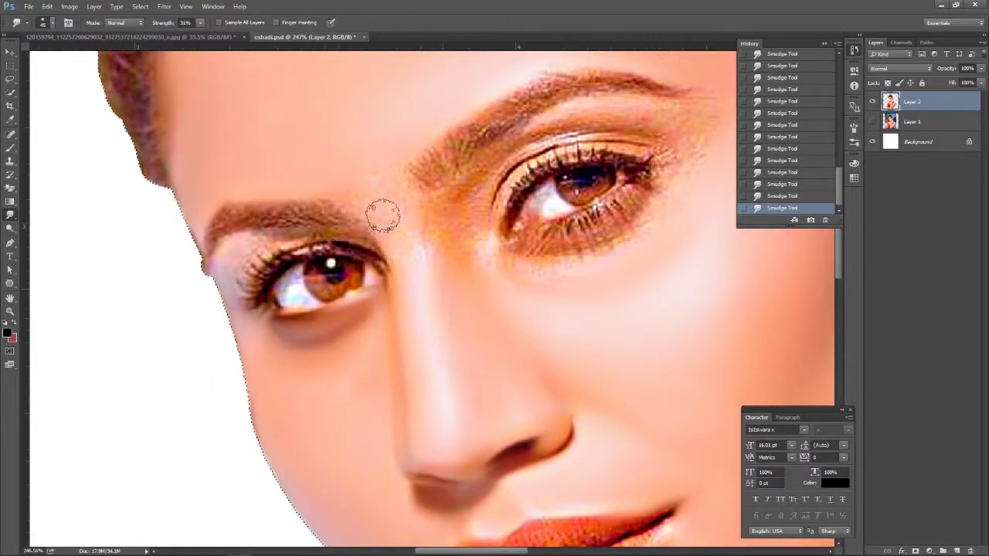
Smudge the skin under the lower eyelid smooth
alt+scroll(384, 201, up, 1)
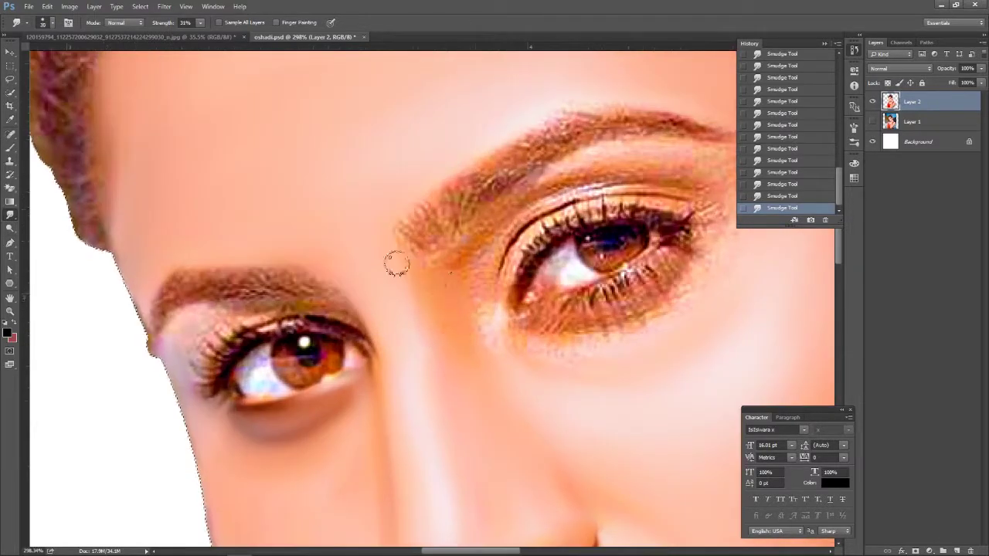
alt+scroll(415, 292, down, 1)
alt+scroll(431, 316, up, 1)
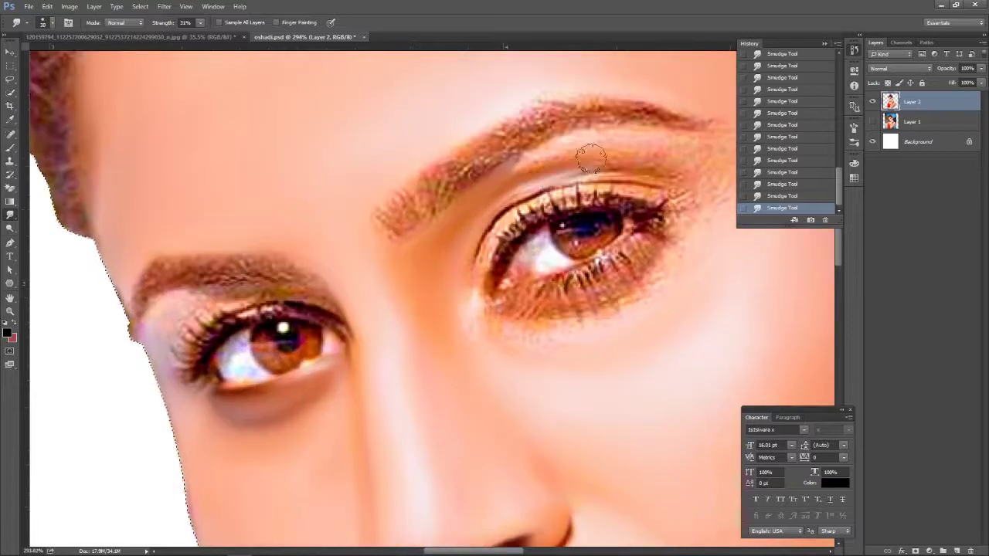
scroll(432, 232, up, 1)
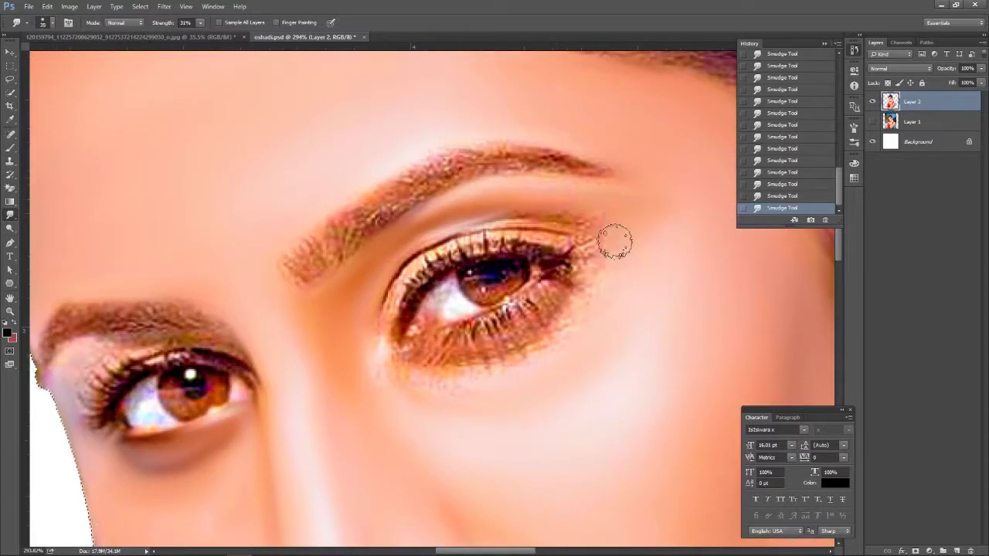
mouse_move(498, 352)
mouse_down()
mouse_move(463, 329)
mouse_move(503, 336)
mouse_move(549, 286)
mouse_up()
alt+scroll(548, 286, down, 3)
alt+scroll(549, 286, up, 3)
alt+scroll(425, 375, up, 1)
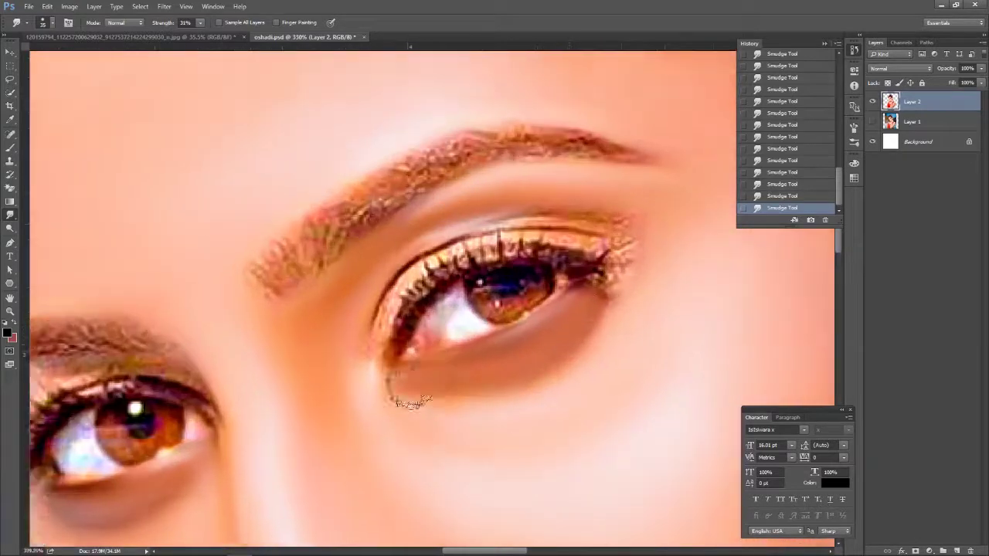
Soften the dark upper lid line, the lashes, and the inner and outer eye corners
drag(361, 341, 523, 209)
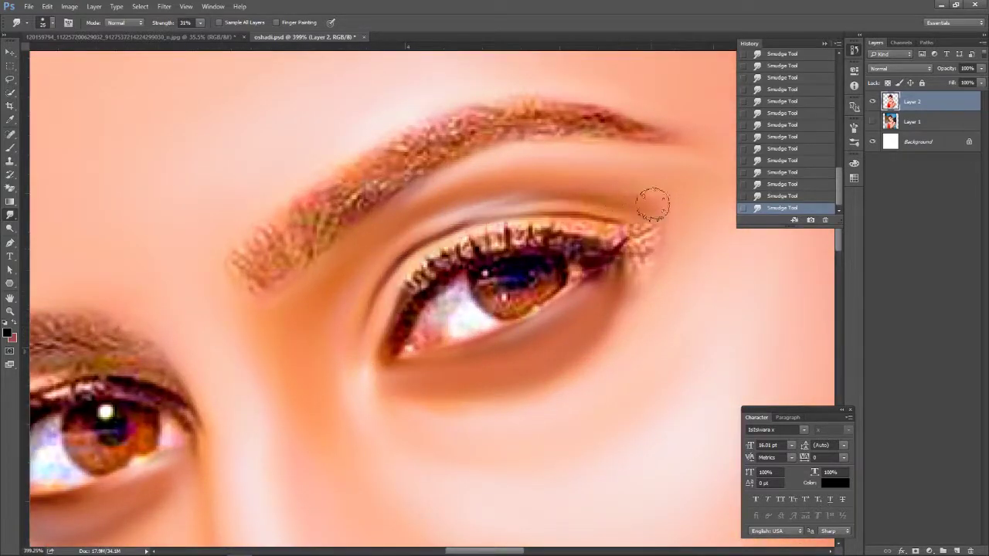
drag(646, 205, 641, 265)
mouse_move(565, 220)
mouse_down()
mouse_move(398, 324)
mouse_move(541, 230)
mouse_up()
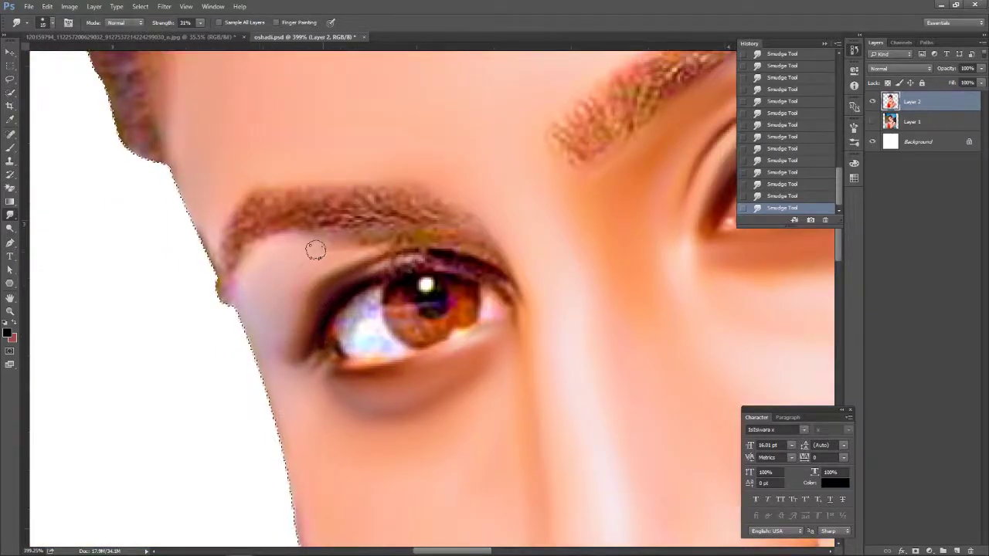
mouse_move(458, 244)
mouse_down()
mouse_move(490, 246)
mouse_move(387, 267)
mouse_up()
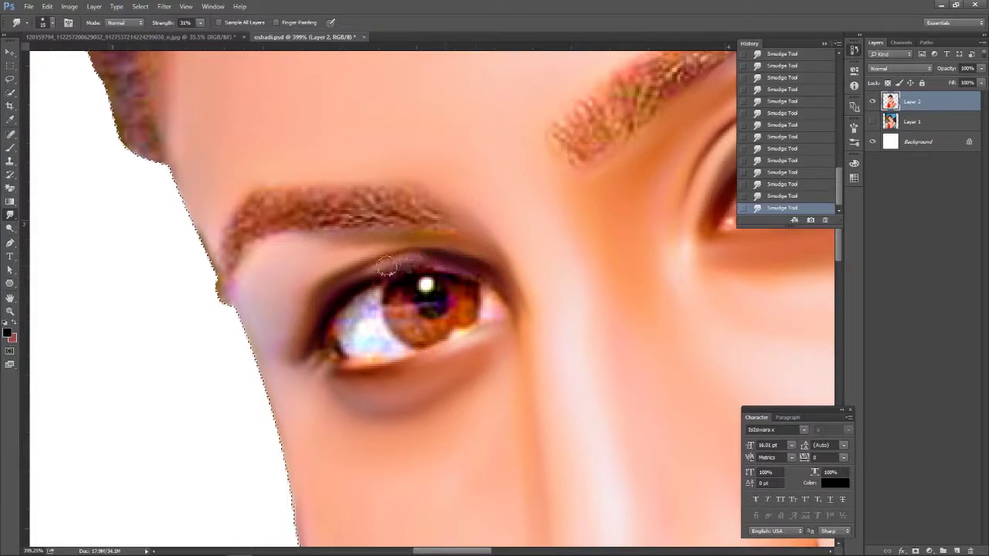
drag(322, 290, 363, 371)
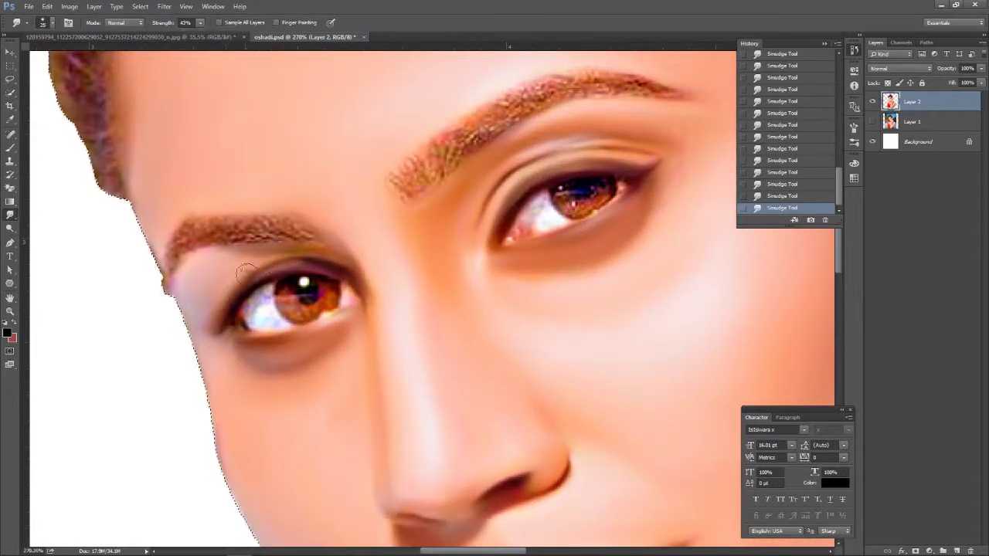
Resize the smudge brush smaller for fine detail around the eye
scroll(378, 270, down, 2)
key(bracketleft)
scroll(266, 277, up, 2)
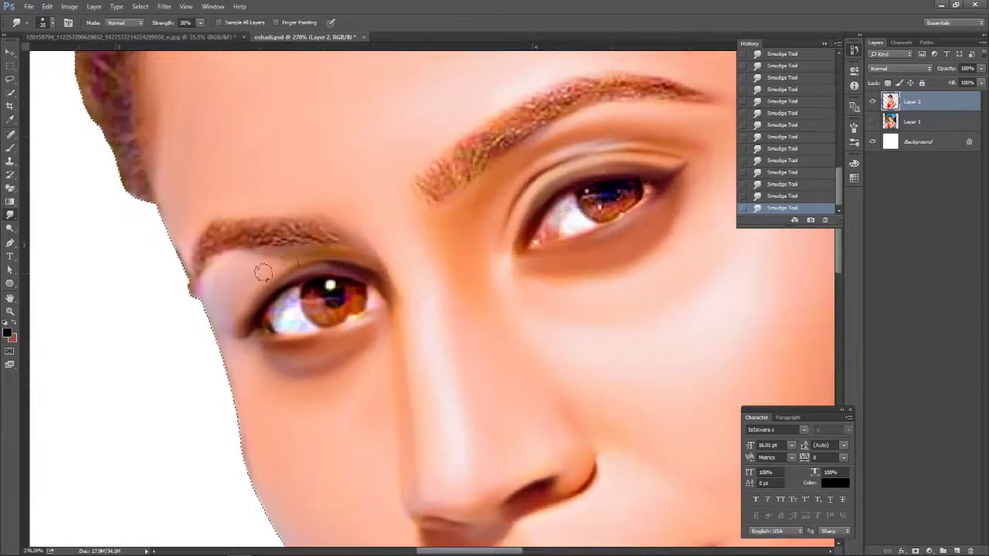
scroll(390, 301, down, 3)
key(bracketright)
key(bracketright)
key(bracketright)
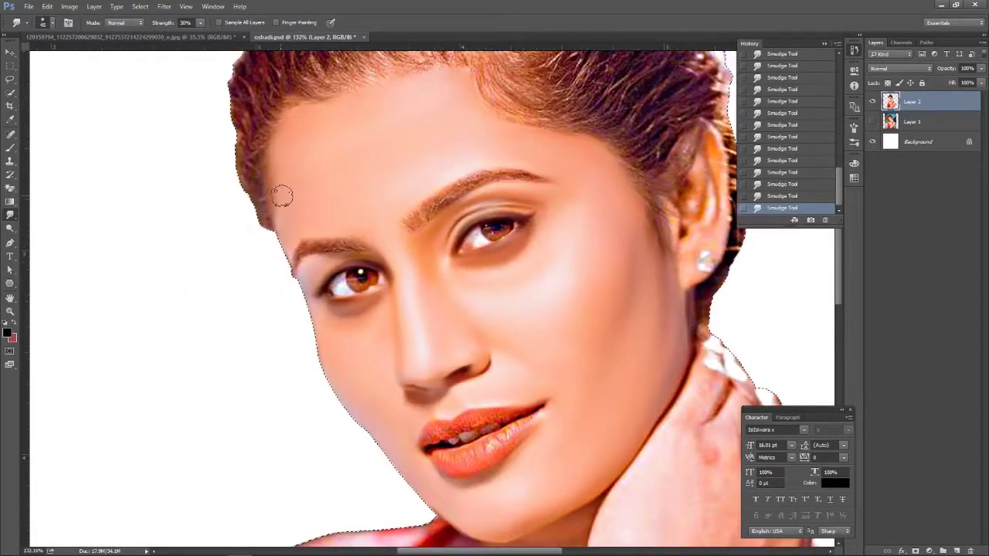
scroll(509, 193, up, 1)
key(bracketleft)
key(bracketleft)
key(bracketleft)
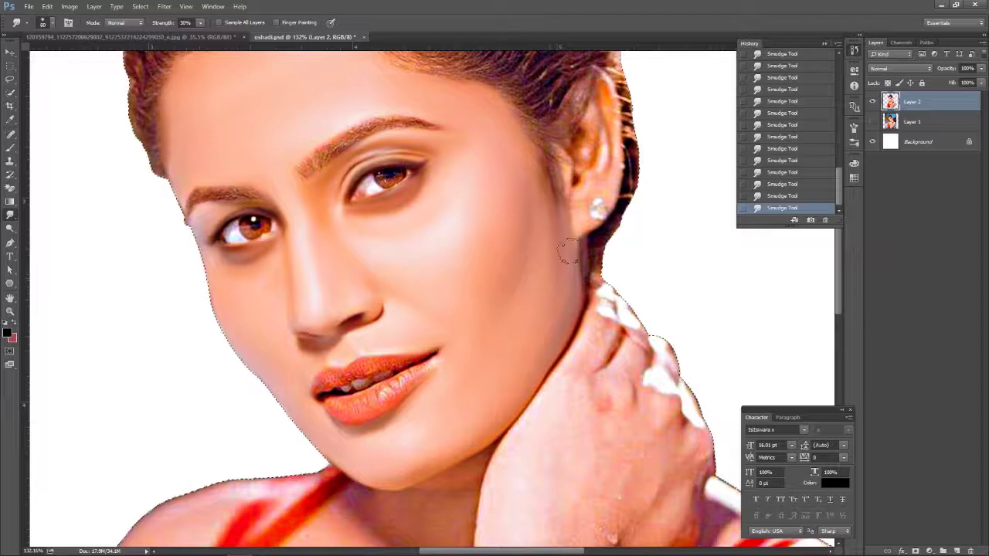
scroll(556, 278, up, 2)
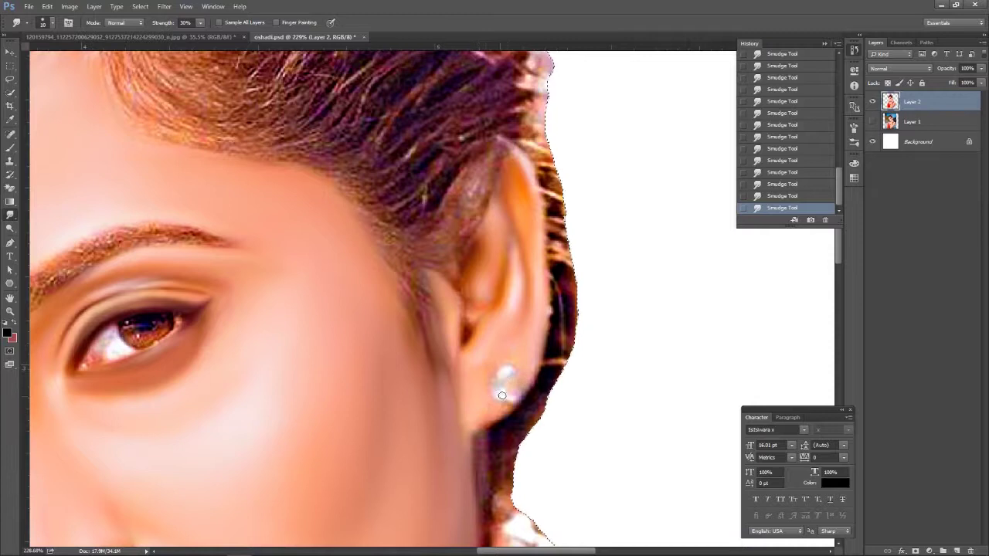
Smudge the ear and the cheek along the hairline down toward the earring and neck
scroll(501, 396, up, 1)
scroll(510, 378, up, 3)
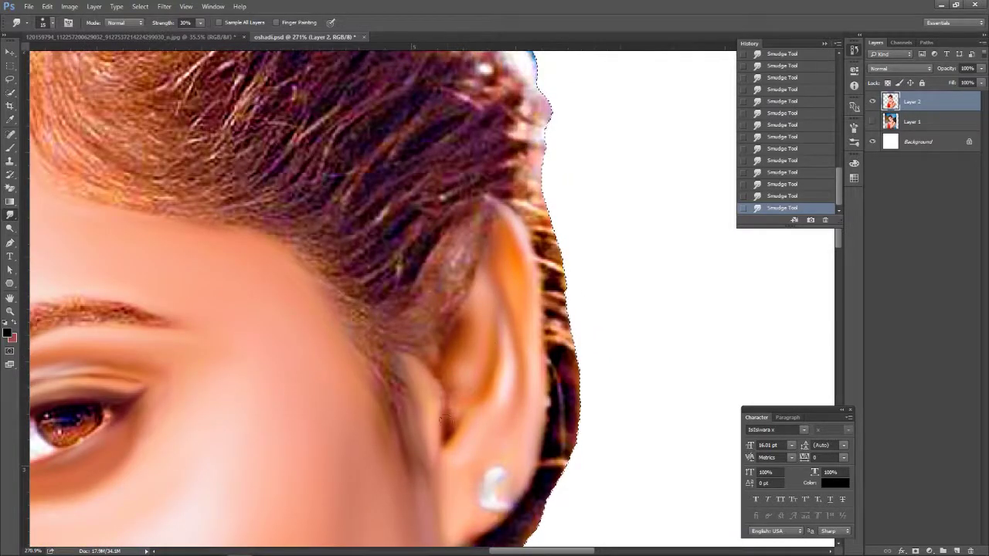
scroll(463, 410, down, 1)
scroll(455, 333, down, 3)
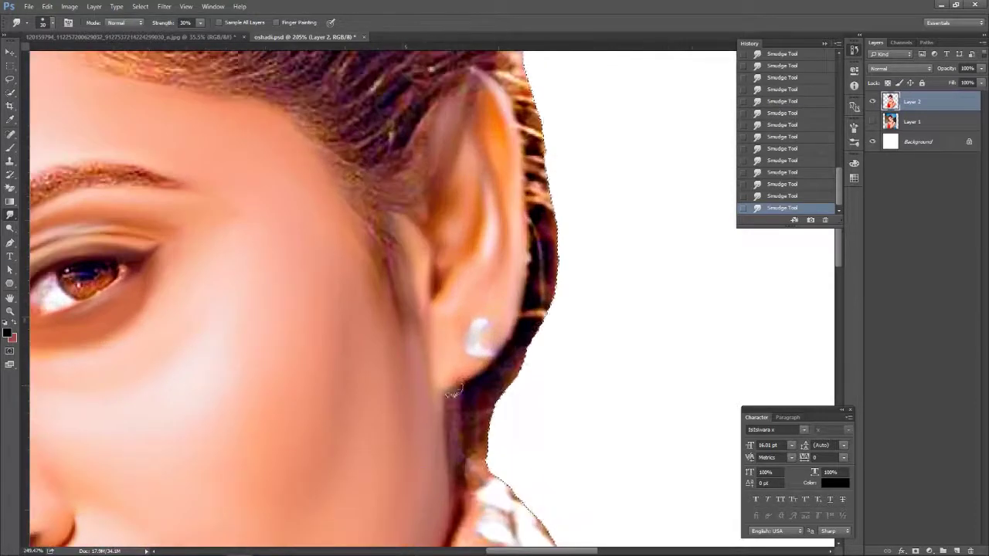
drag(467, 374, 424, 356)
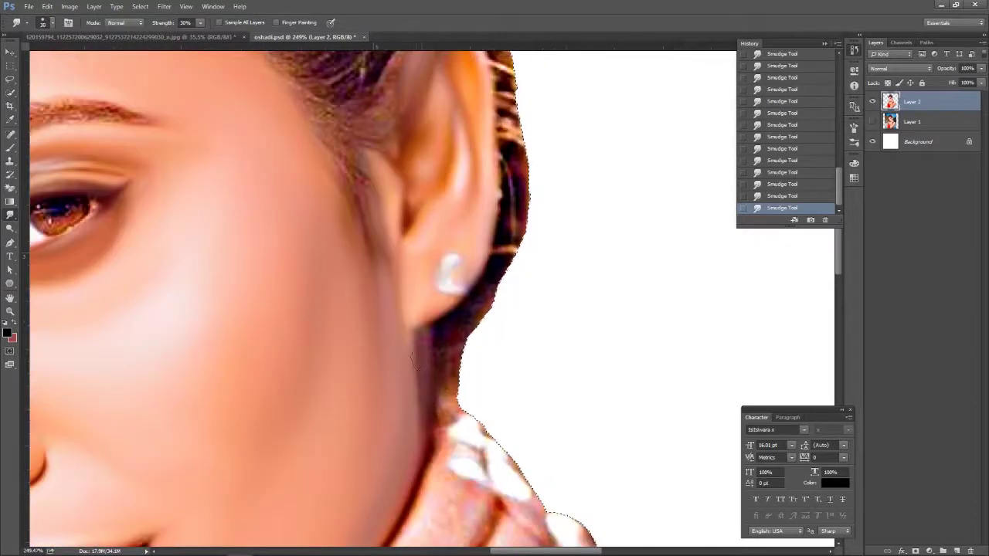
scroll(429, 387, down, 3)
scroll(397, 380, up, 2)
scroll(450, 287, up, 1)
key(bracketleft)
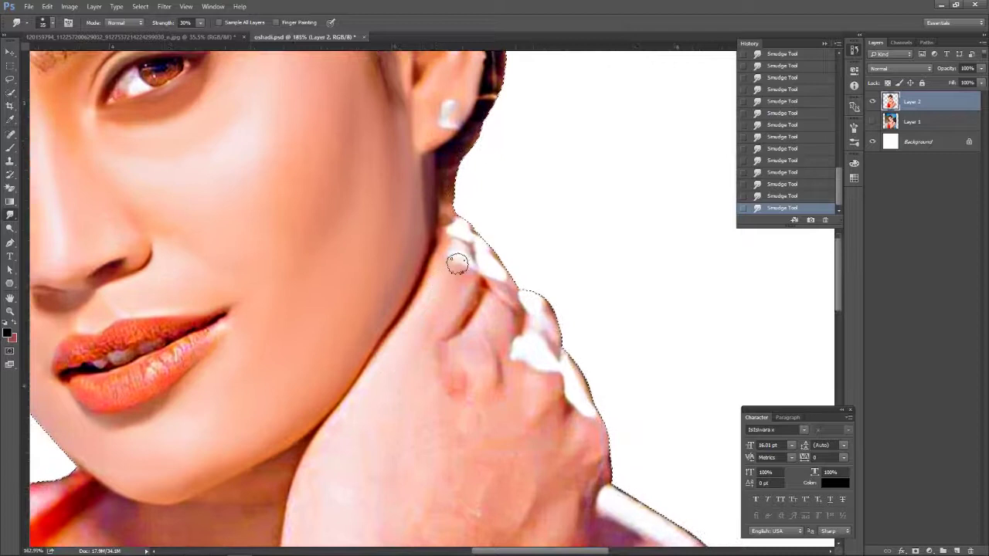
Smooth the hand-to-neck and finger edges, moving on toward the forearm and chest
mouse_move(459, 261)
mouse_down()
mouse_move(492, 265)
mouse_move(438, 329)
mouse_up()
key(bracketright)
scroll(492, 384, right, 2)
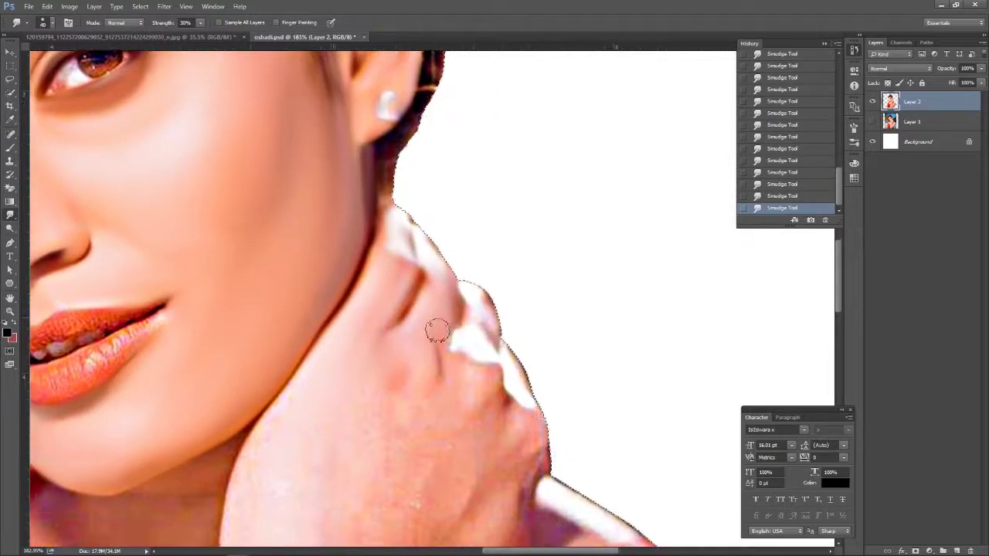
drag(478, 289, 534, 425)
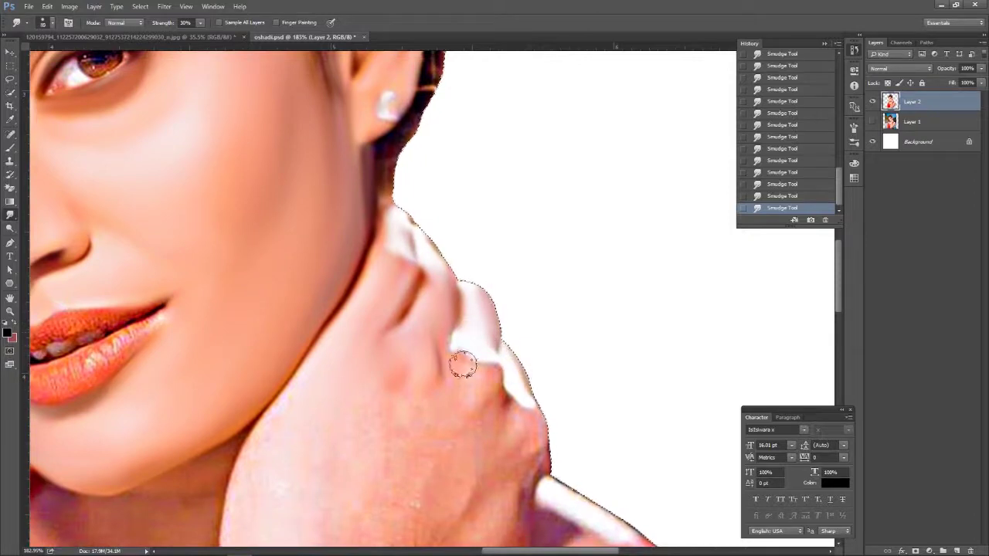
scroll(465, 287, down, 3)
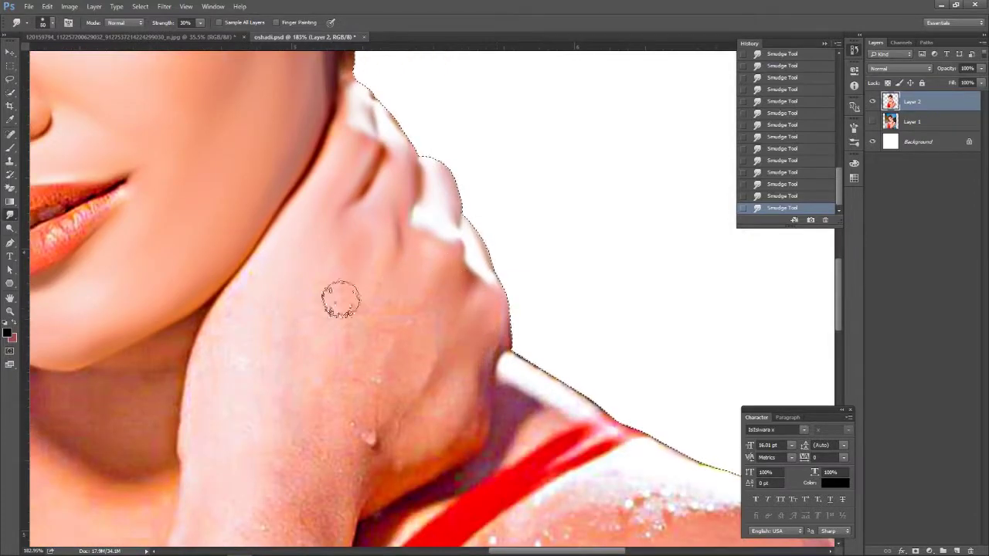
drag(276, 409, 420, 347)
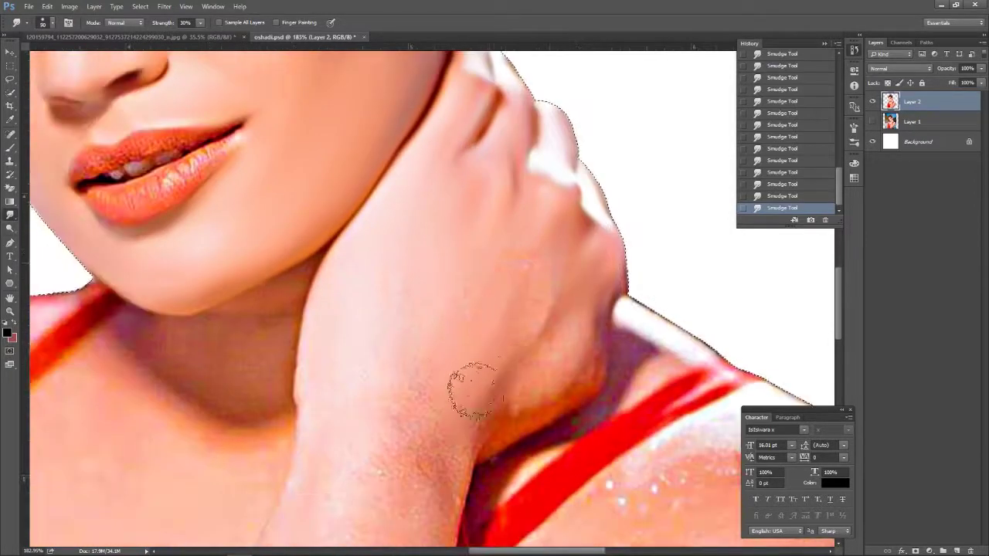
key(bracketleft)
key(bracketleft)
key(bracketleft)
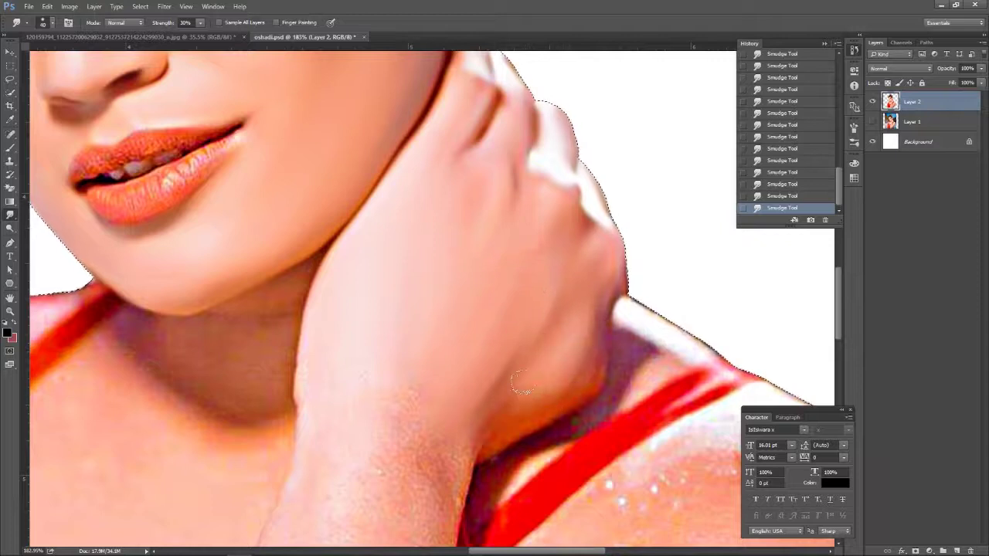
drag(529, 418, 530, 349)
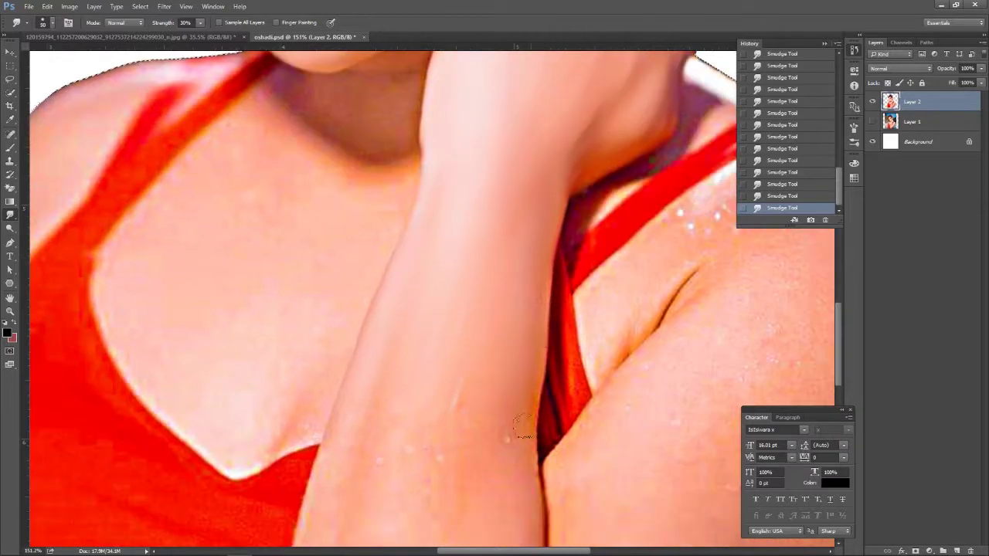
Blend the upper arm and elbow skin with the smudge brush set to size 100
scroll(483, 324, down, 3)
scroll(371, 294, down, 3)
key(bracketright)
key(bracketright)
key(bracketright)
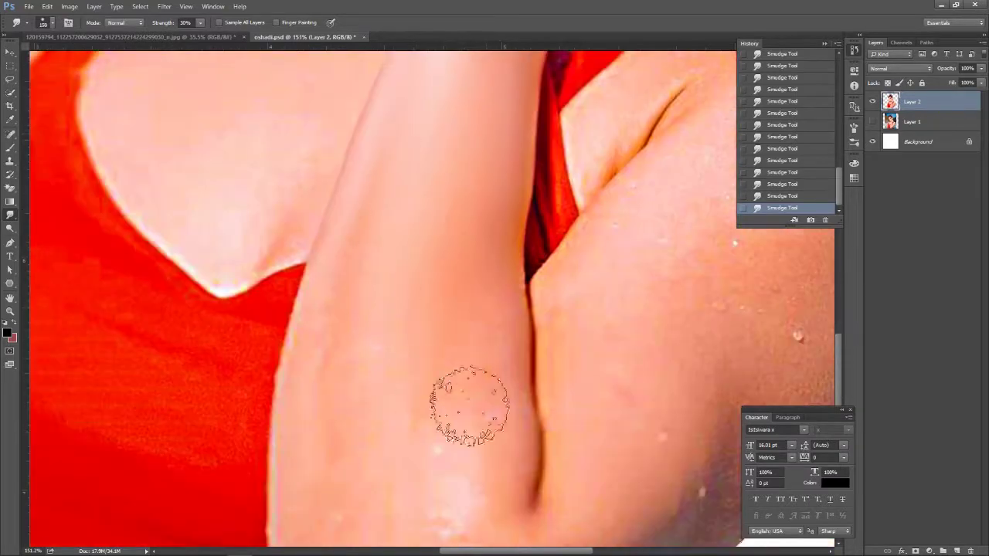
scroll(386, 255, down, 3)
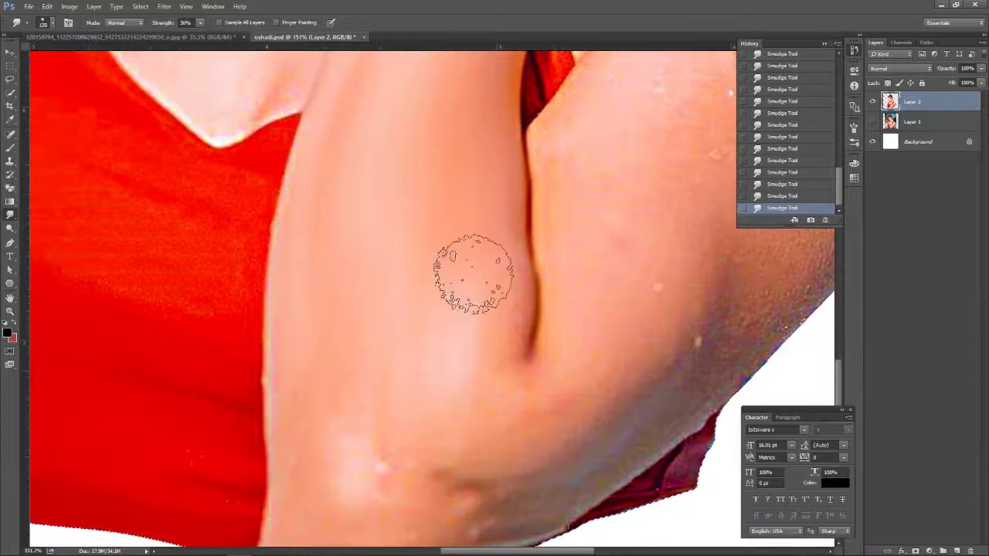
alt+scroll(438, 355, down, 3)
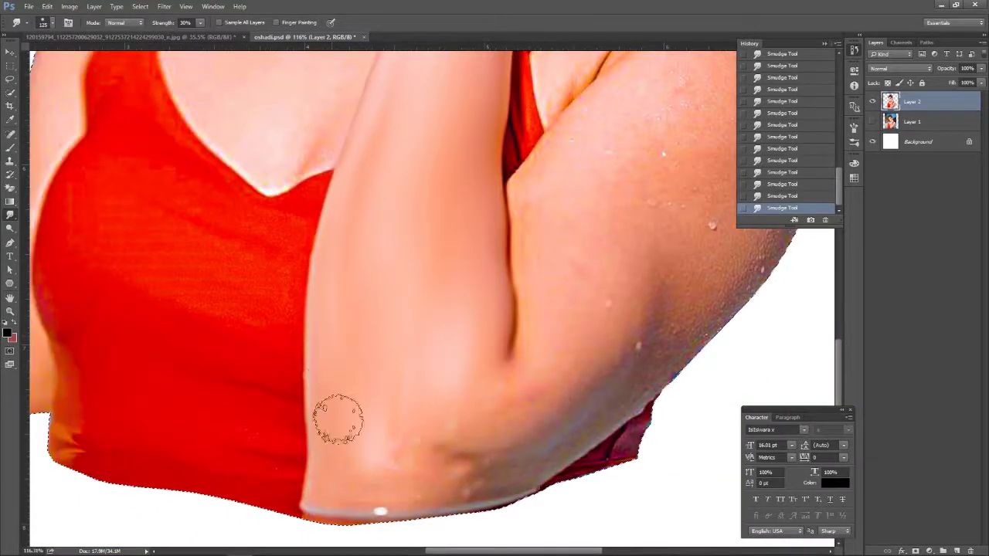
key(bracketleft)
key(bracketleft)
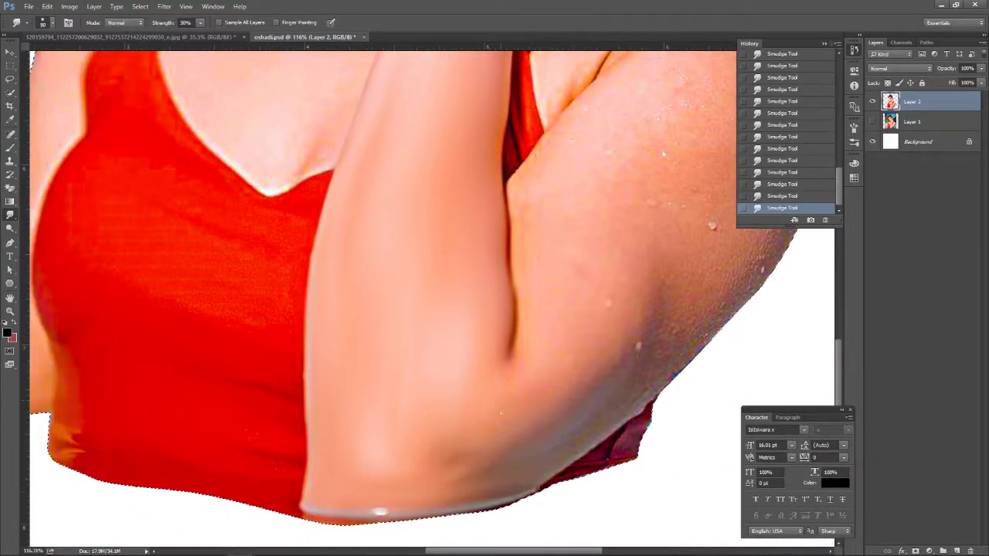
drag(533, 263, 444, 324)
key(bracketright)
key(bracketright)
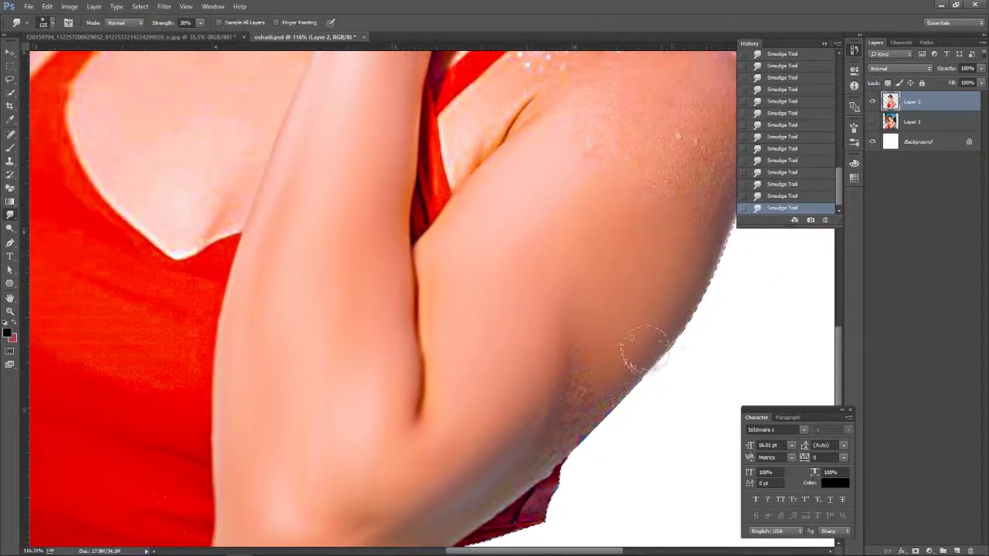
key(bracketleft)
drag(587, 432, 599, 375)
scroll(441, 459, down, 3)
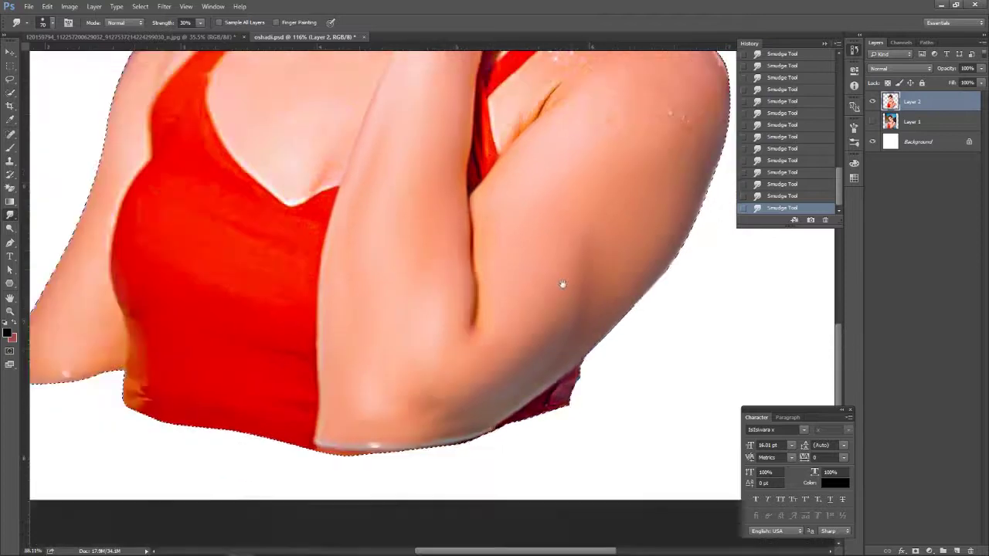
scroll(548, 238, up, 3)
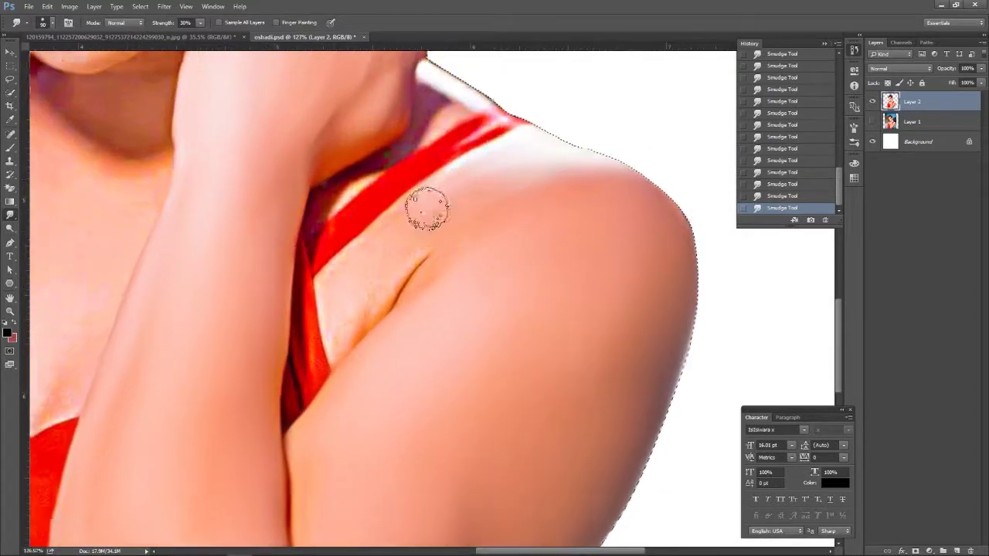
Smudge the armpit crease into a soft line
scroll(427, 209, up, 2)
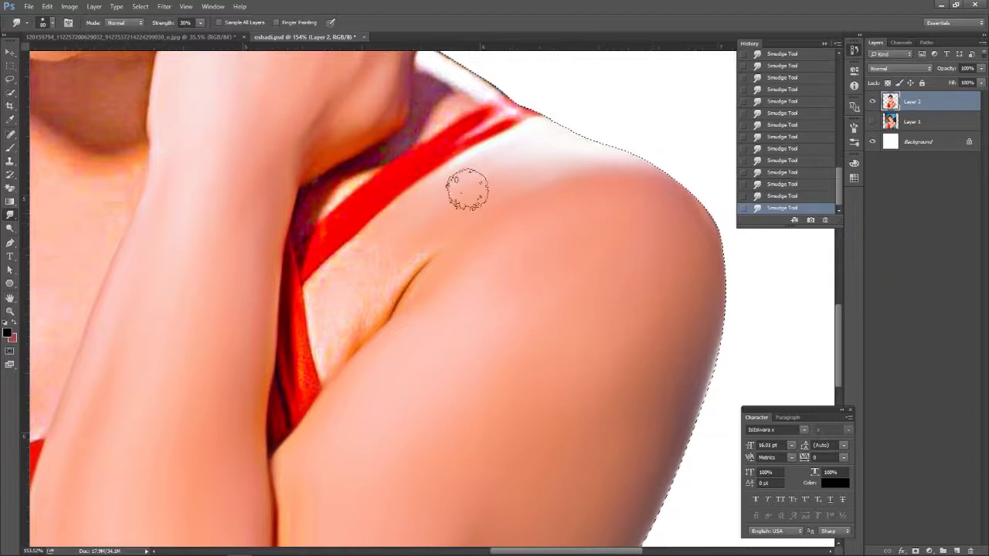
mouse_move(416, 252)
mouse_down()
mouse_move(371, 293)
mouse_move(386, 294)
mouse_up()
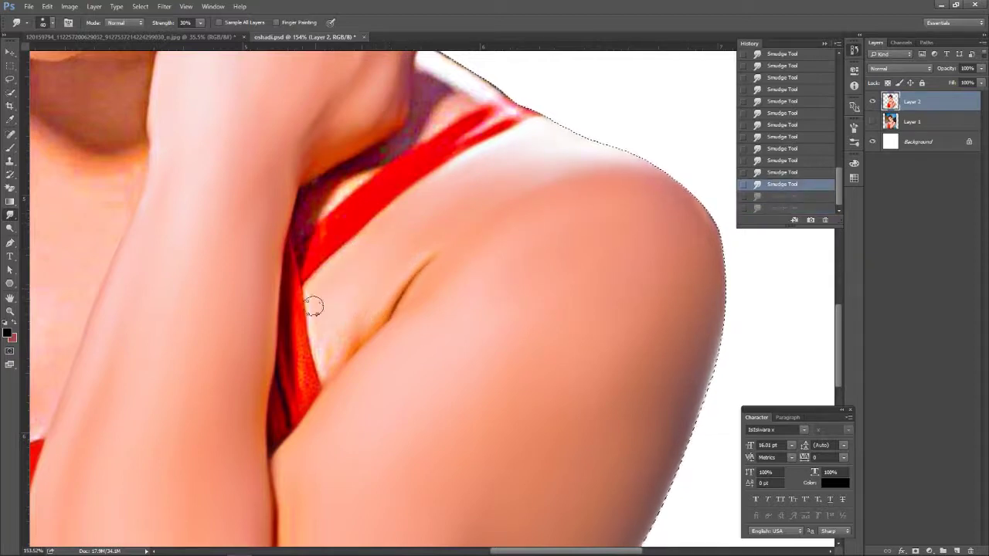
scroll(441, 250, down, 4)
scroll(485, 317, up, 2)
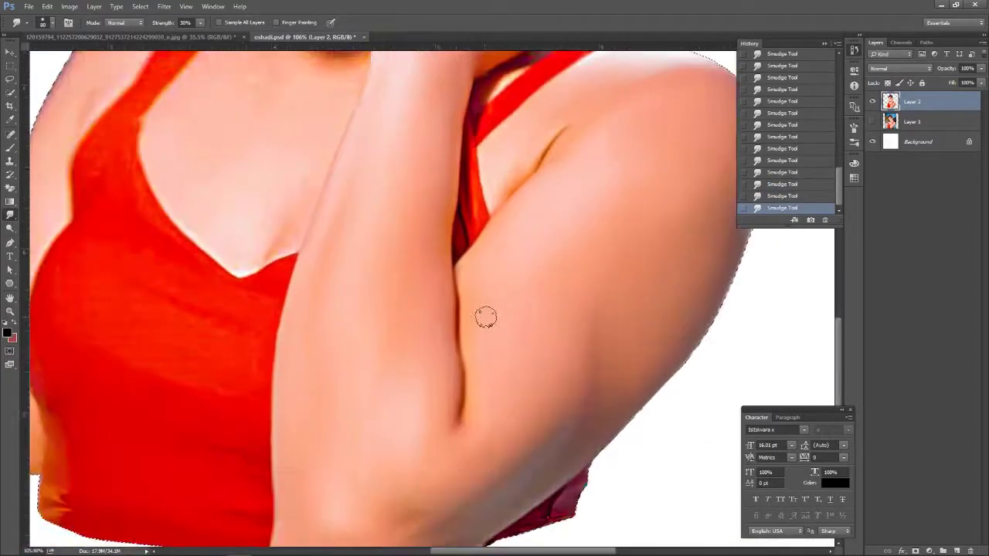
scroll(508, 227, down, 2)
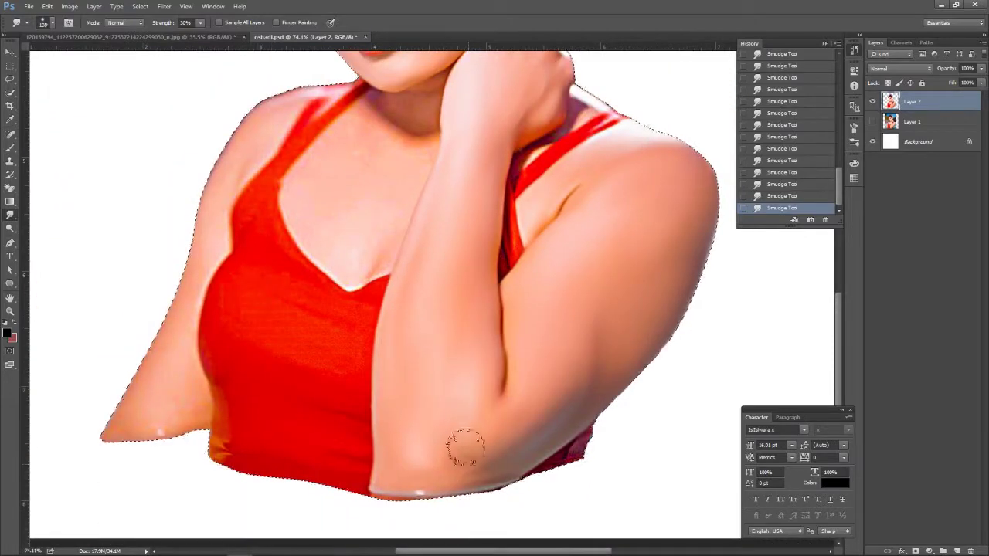
scroll(444, 261, down, 2)
scroll(503, 282, up, 2)
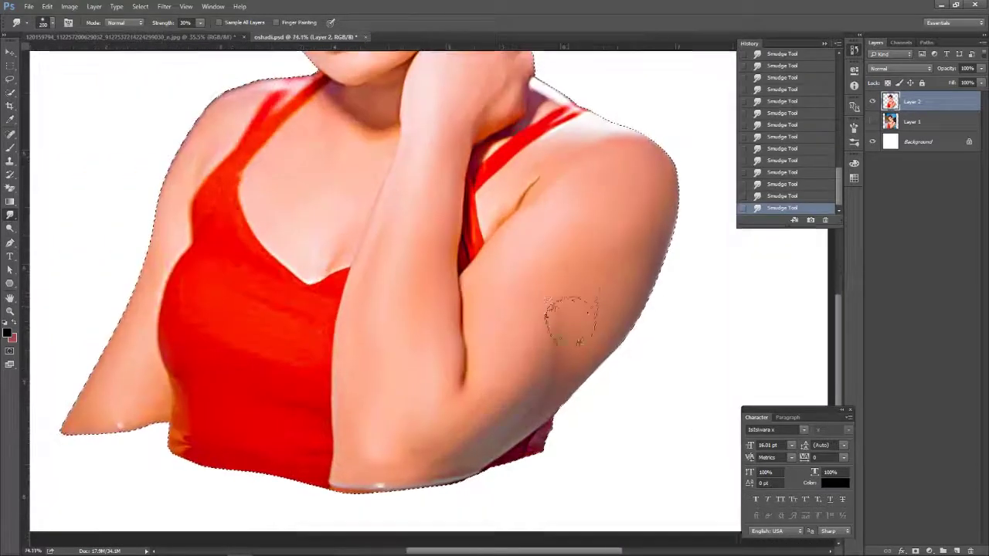
With a larger brush, blend the shoulder and chest skin up toward the collarbone
scroll(386, 266, up, 1)
scroll(319, 238, up, 2)
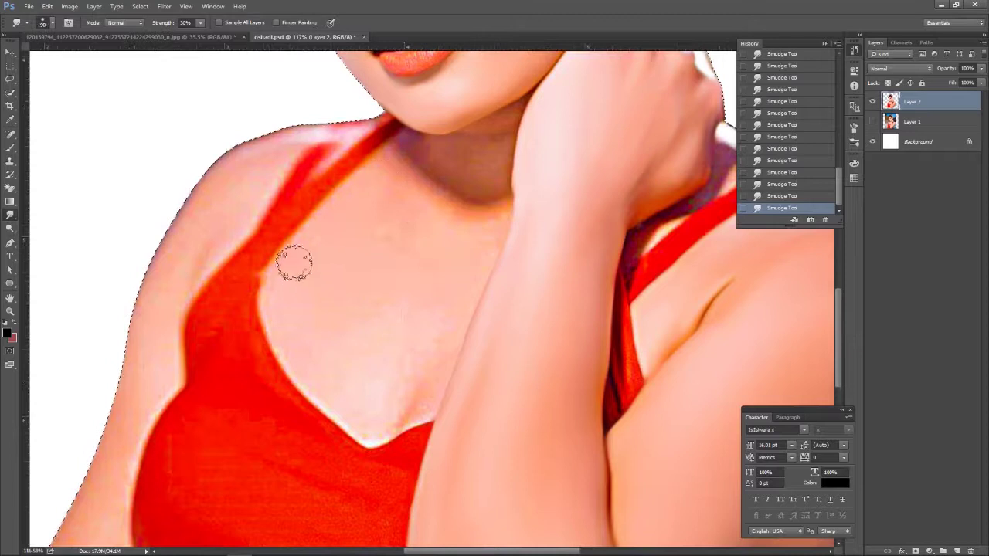
scroll(309, 353, up, 1)
scroll(385, 452, up, 1)
key(bracketright)
key(bracketright)
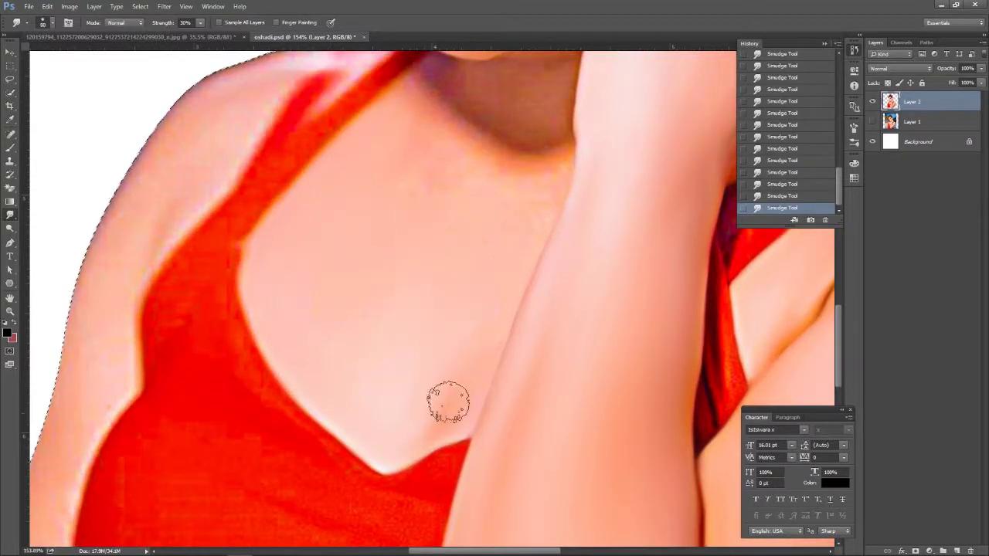
scroll(442, 409, down, 2)
scroll(500, 280, up, 2)
key(bracketright)
key(bracketright)
key(bracketright)
scroll(386, 255, up, 1)
key(bracketleft)
key(bracketleft)
key(bracketleft)
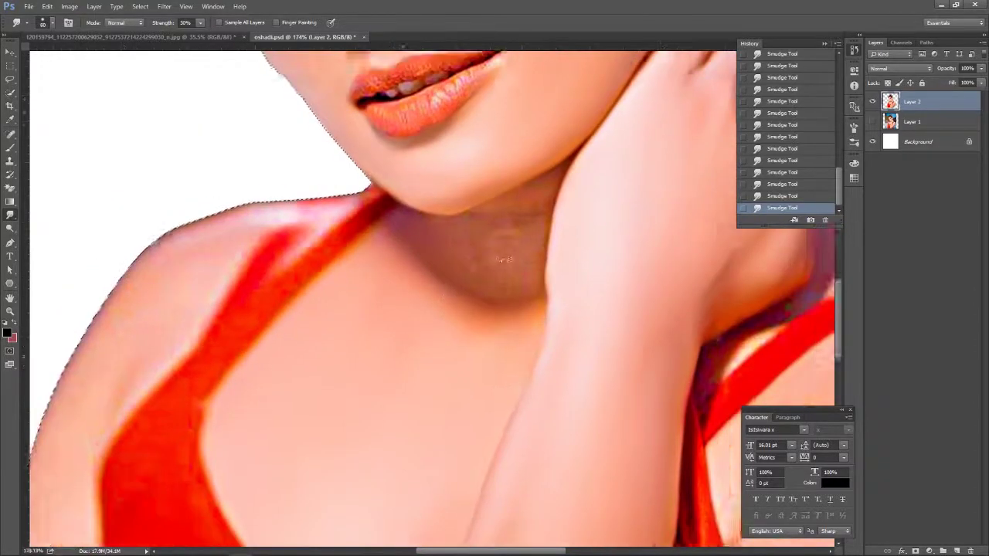
scroll(503, 259, up, 1)
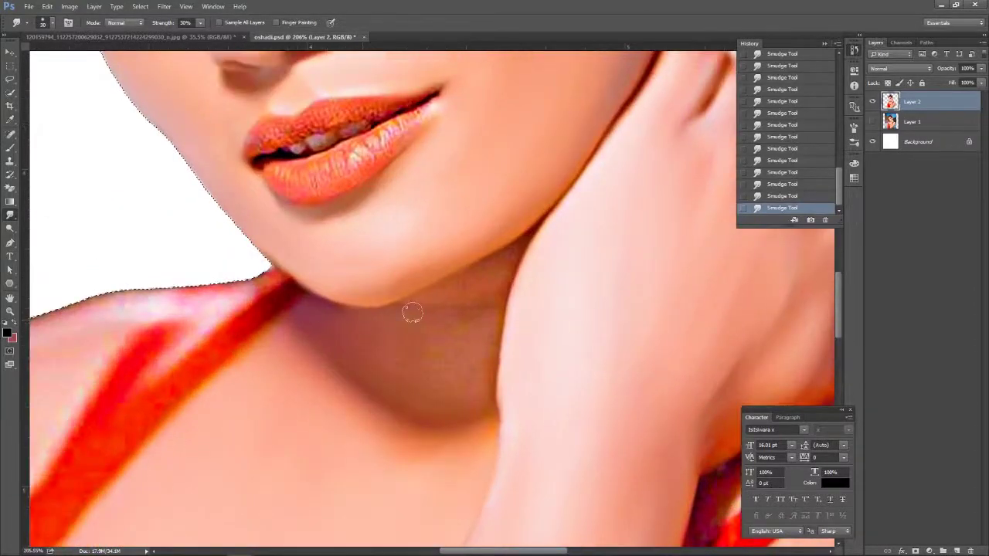
scroll(501, 258, up, 1)
scroll(506, 258, up, 1)
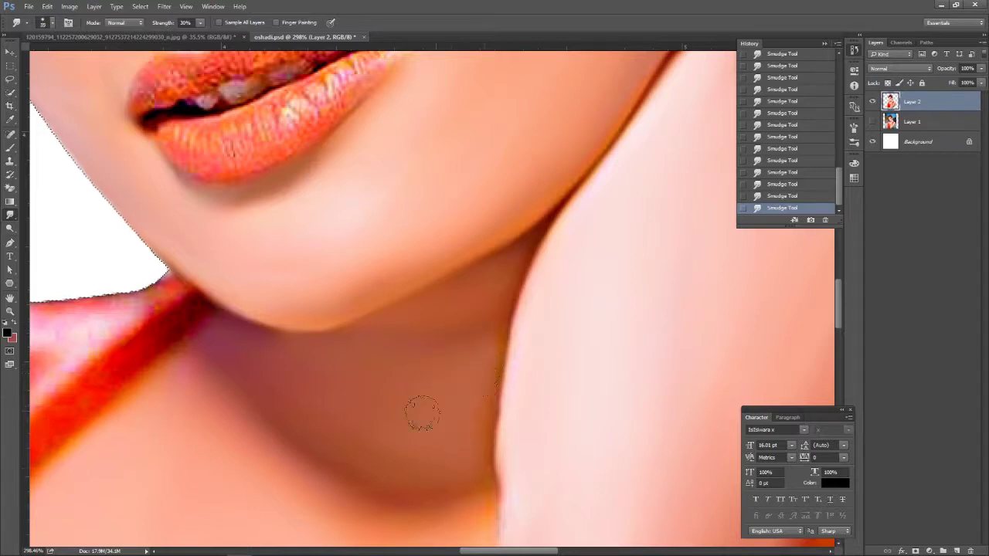
scroll(421, 415, down, 3)
scroll(521, 309, down, 1)
scroll(507, 213, down, 1)
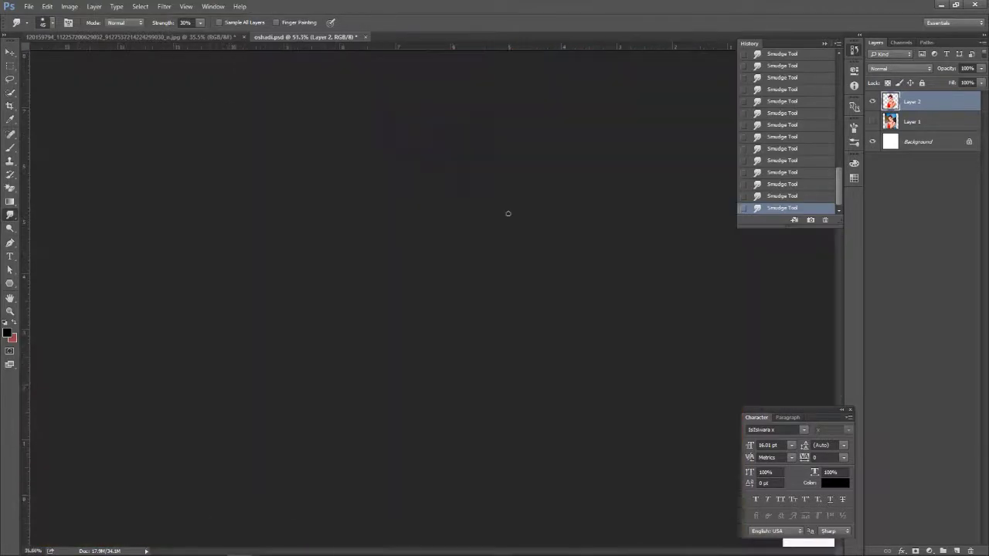
scroll(507, 213, up, 3)
Smudge down the outer shoulder edge and its highlight beside the red top toward the strap
drag(460, 214, 387, 232)
drag(385, 276, 305, 411)
scroll(305, 411, down, 3)
scroll(326, 255, down, 3)
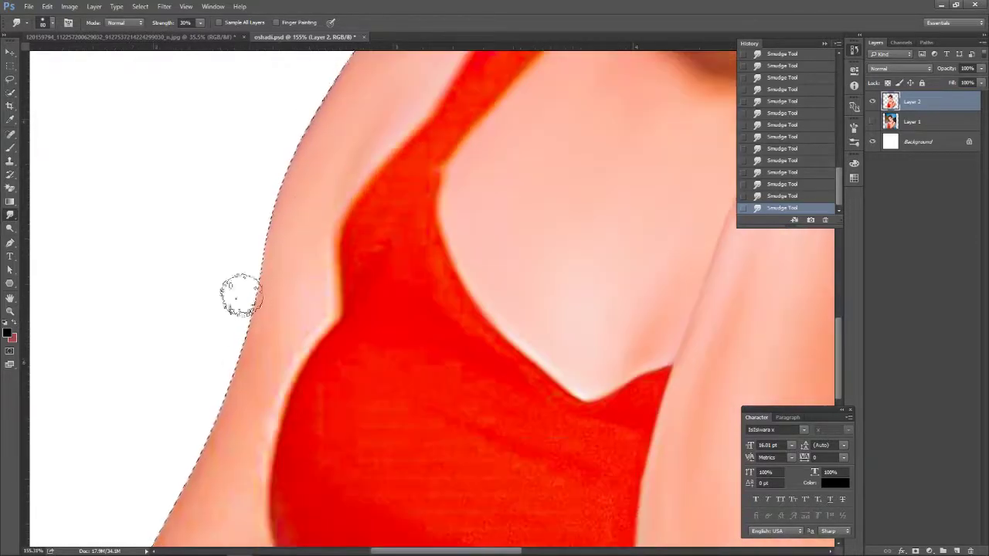
scroll(278, 232, down, 2)
drag(250, 398, 324, 268)
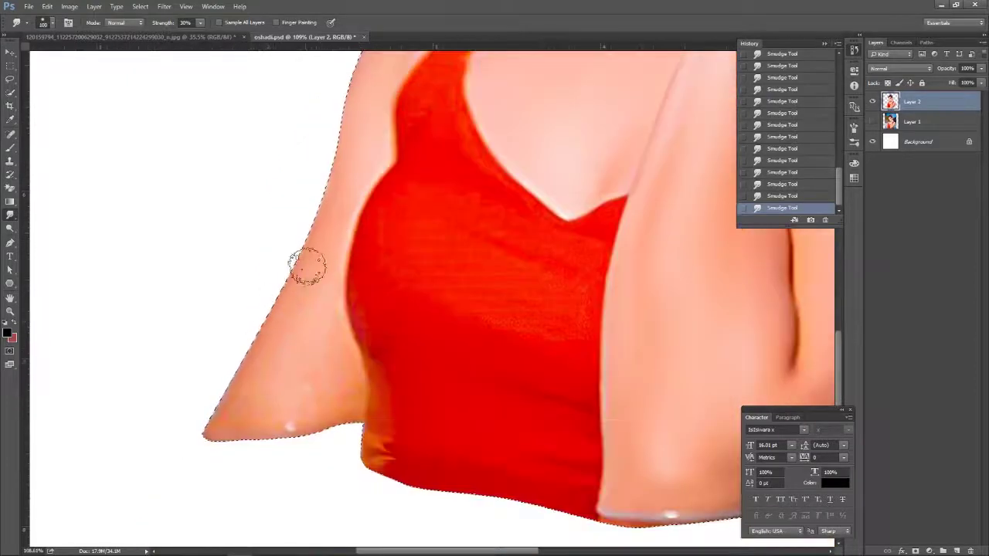
drag(279, 350, 223, 437)
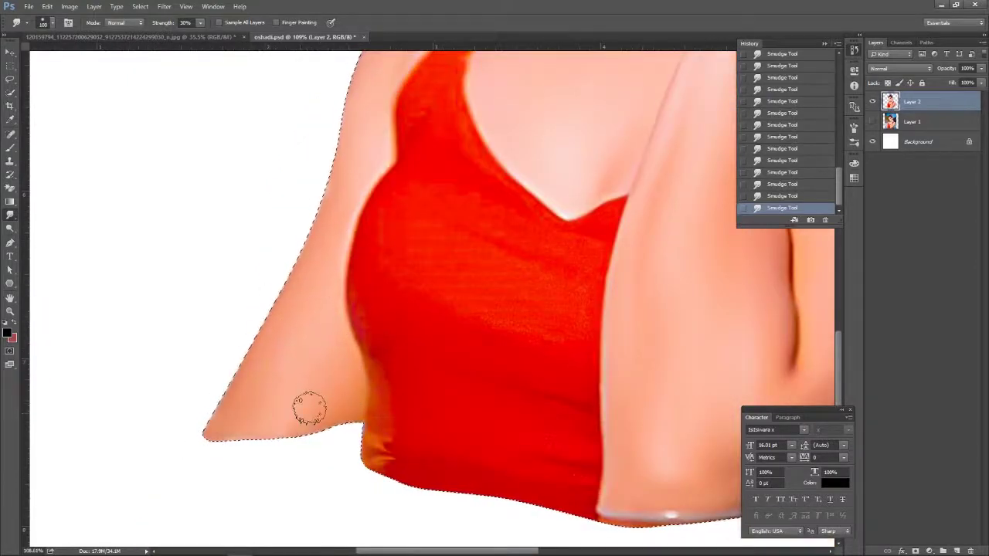
scroll(335, 347, up, 2)
scroll(385, 263, up, 3)
scroll(385, 263, up, 1)
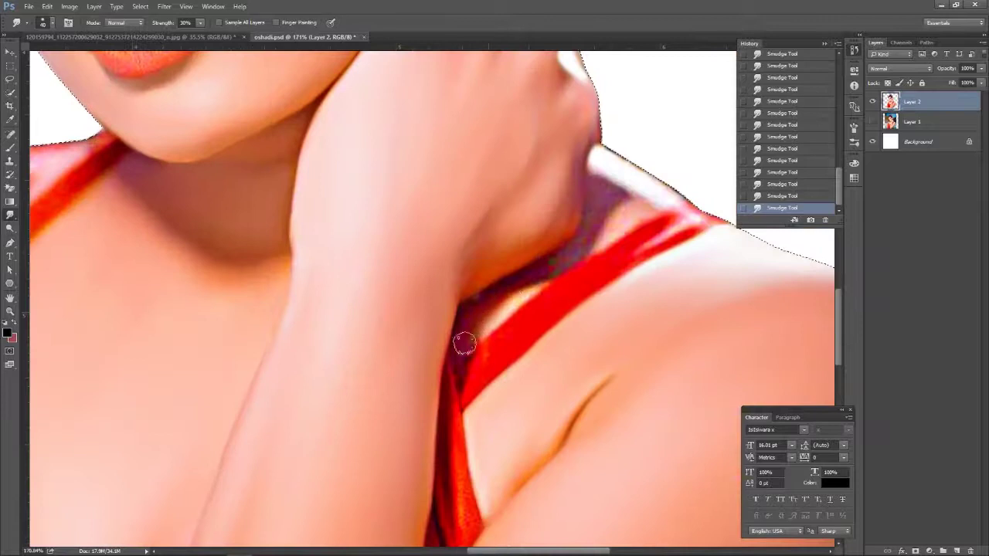
Blend the highlight along the neck edge into smooth paint
scroll(546, 271, up, 1)
scroll(566, 255, up, 1)
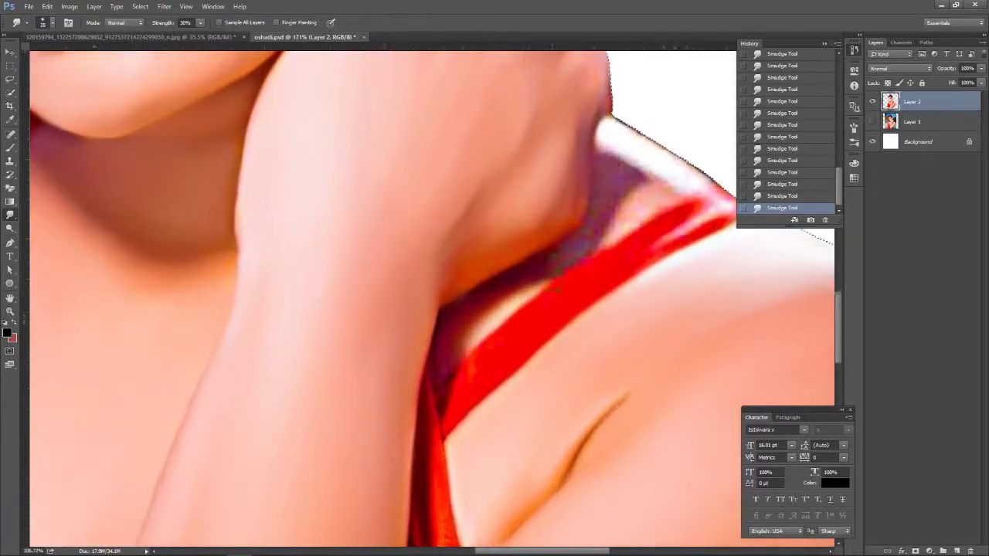
drag(642, 223, 546, 292)
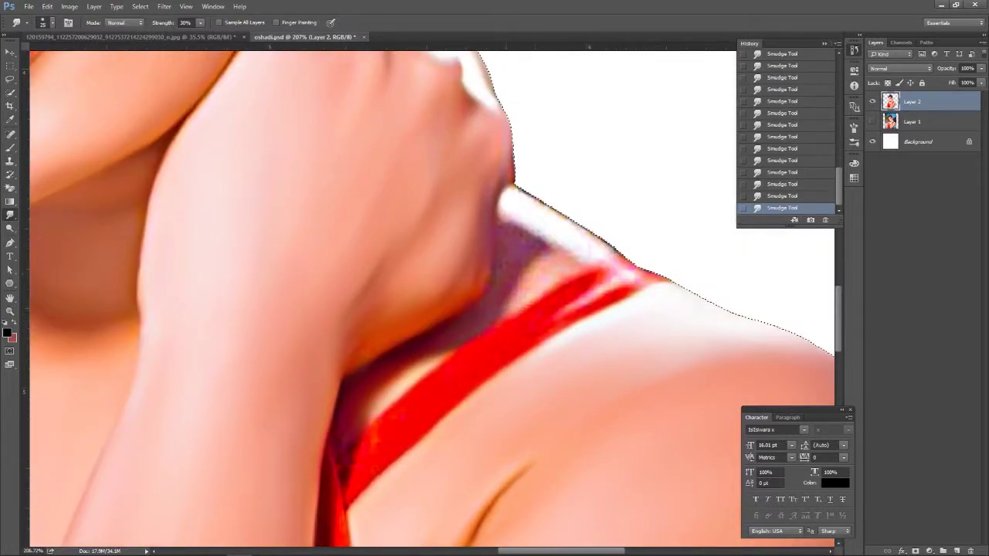
mouse_move(527, 199)
mouse_down()
mouse_move(577, 230)
mouse_move(523, 209)
mouse_move(658, 294)
mouse_up()
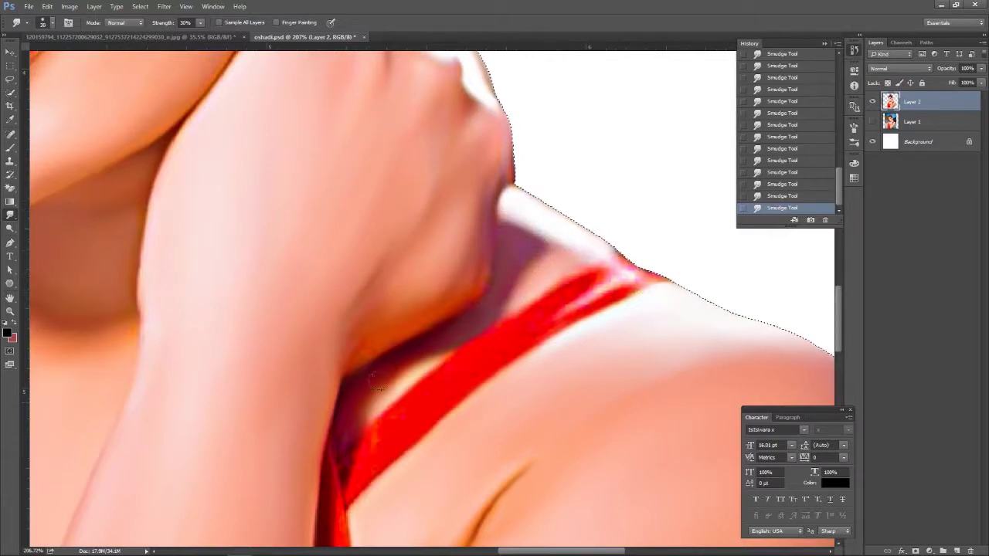
scroll(445, 347, down, 1)
scroll(468, 302, up, 1)
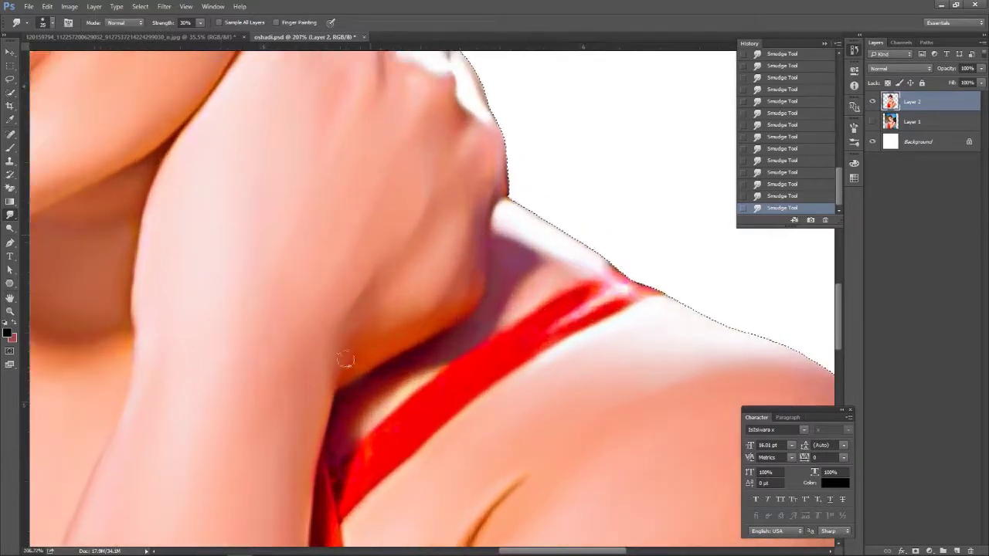
scroll(452, 322, down, 1)
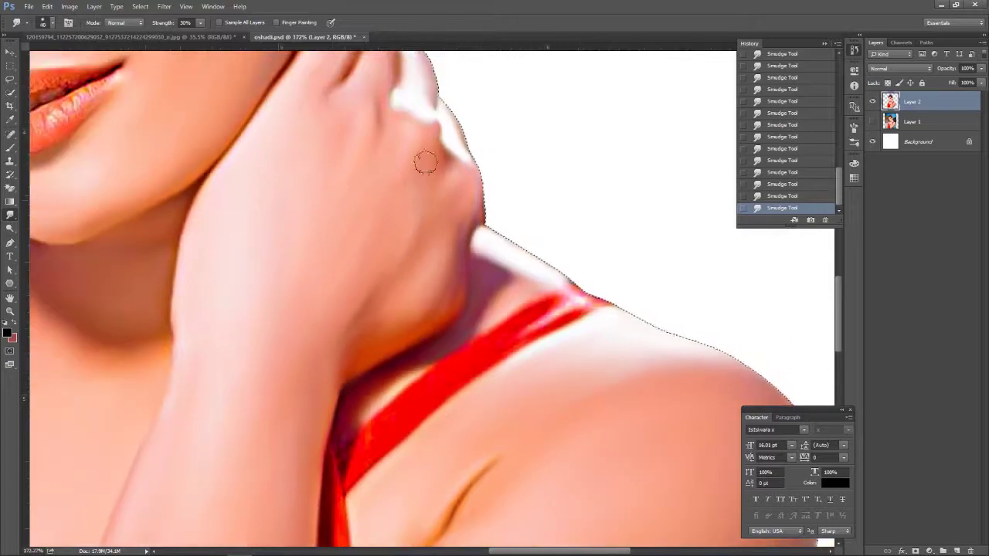
scroll(451, 194, up, 2)
scroll(494, 325, down, 2)
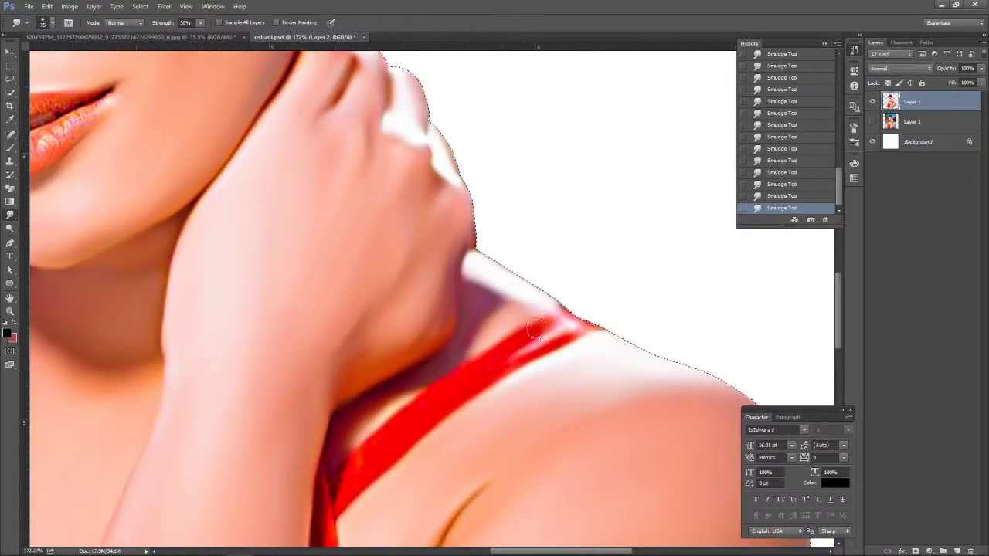
Smudge the strap's top edge toward the shoulder and set smudge Strength to 35%
drag(539, 330, 575, 324)
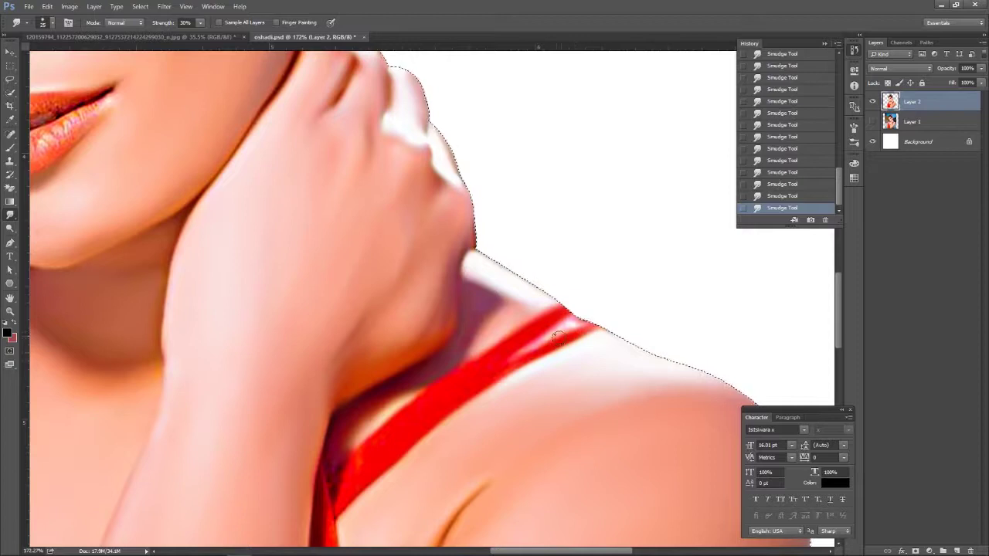
scroll(574, 324, down, 2)
key(3)
key(5)
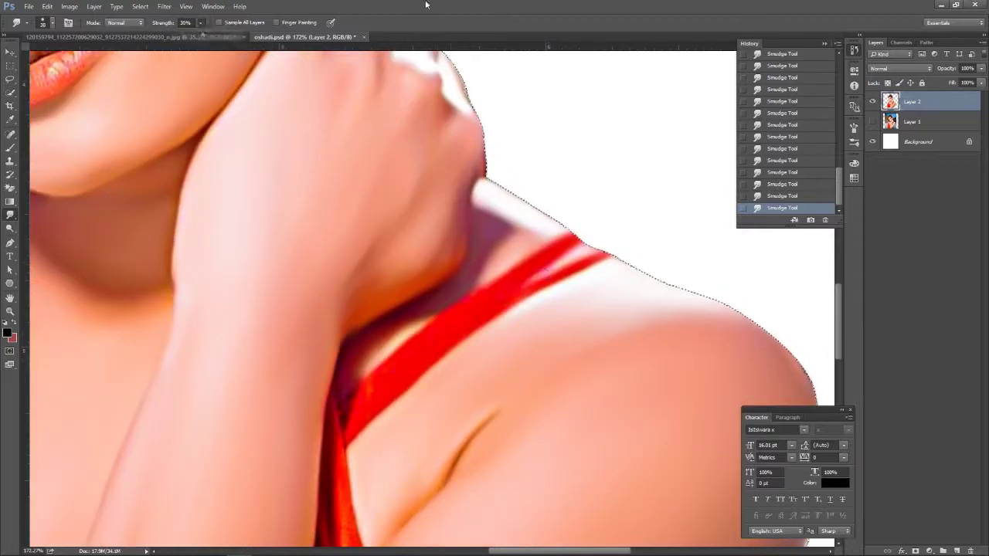
scroll(438, 348, up, 2)
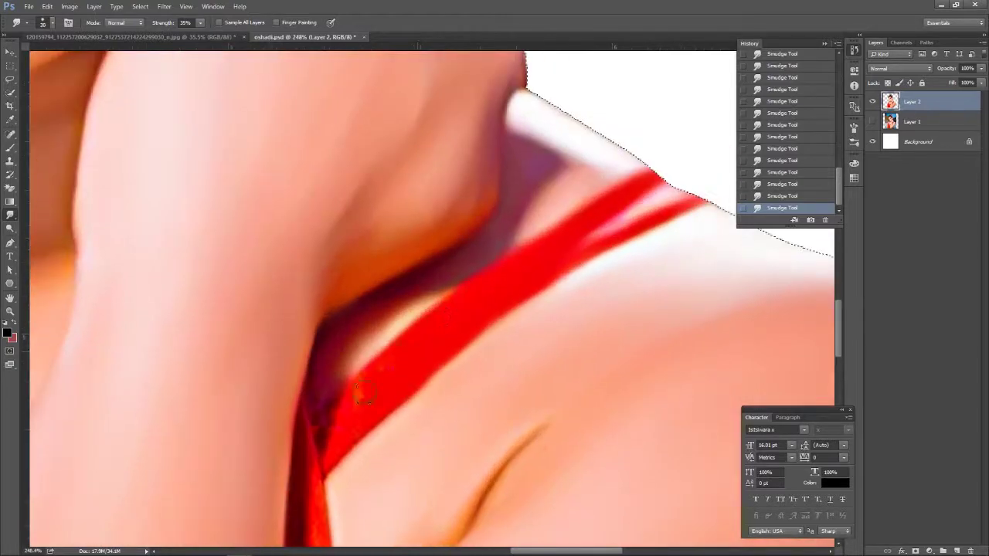
Save the painting, then continue smudging the strap edges near the armpit
key(ctrl+s)
drag(355, 433, 400, 341)
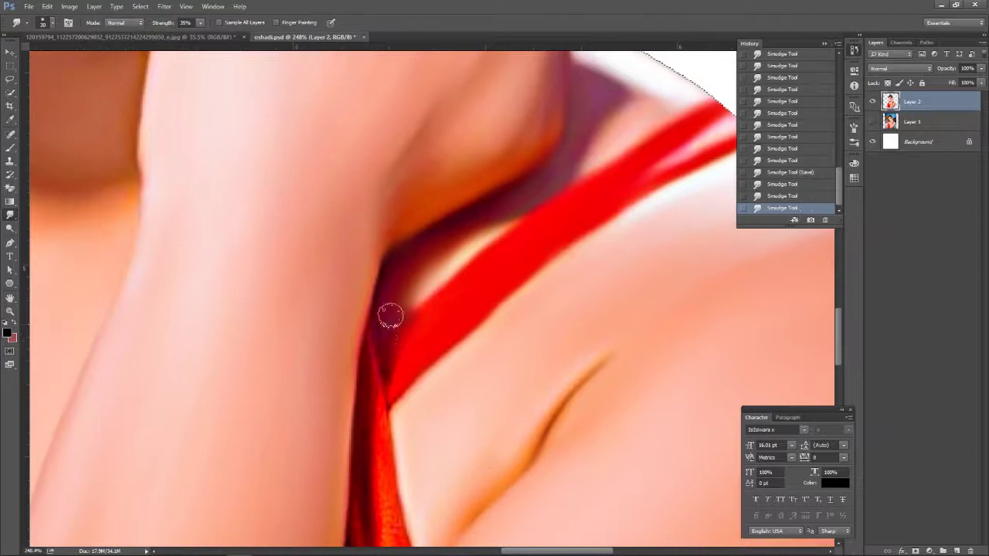
scroll(438, 350, down, 2)
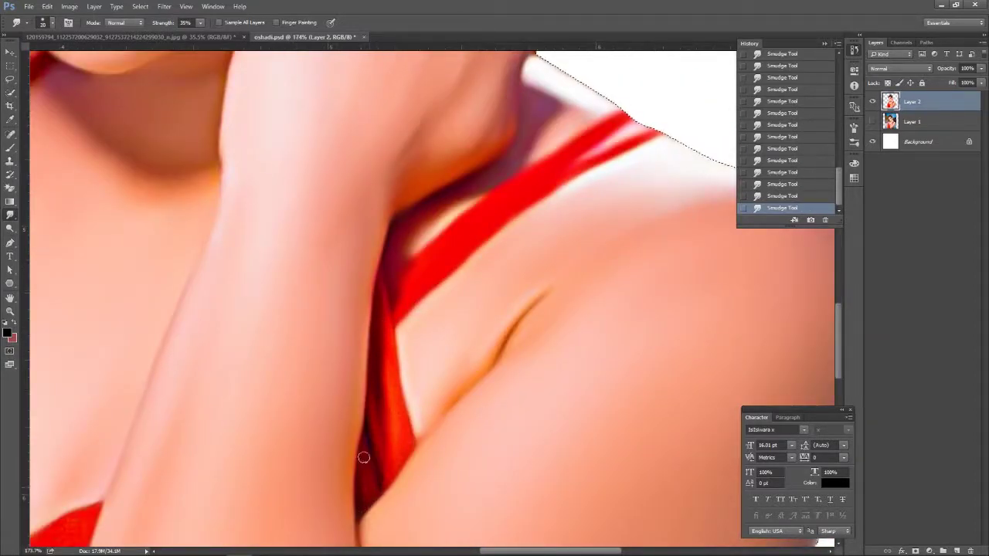
scroll(364, 457, down, 3)
scroll(302, 298, up, 2)
scroll(373, 232, up, 1)
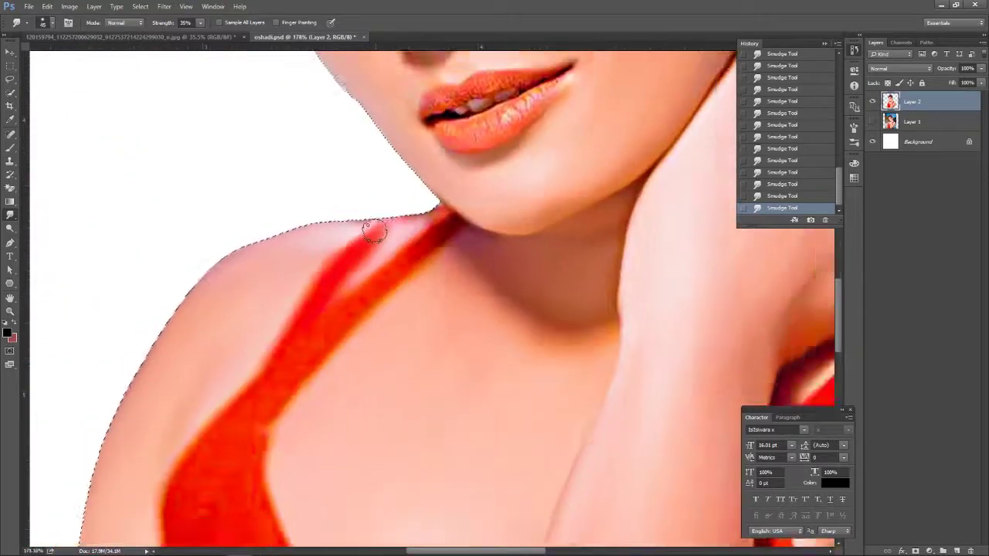
Blend the red where the chin meets the strap and across the shoulder
scroll(373, 232, down, 1)
drag(448, 244, 459, 237)
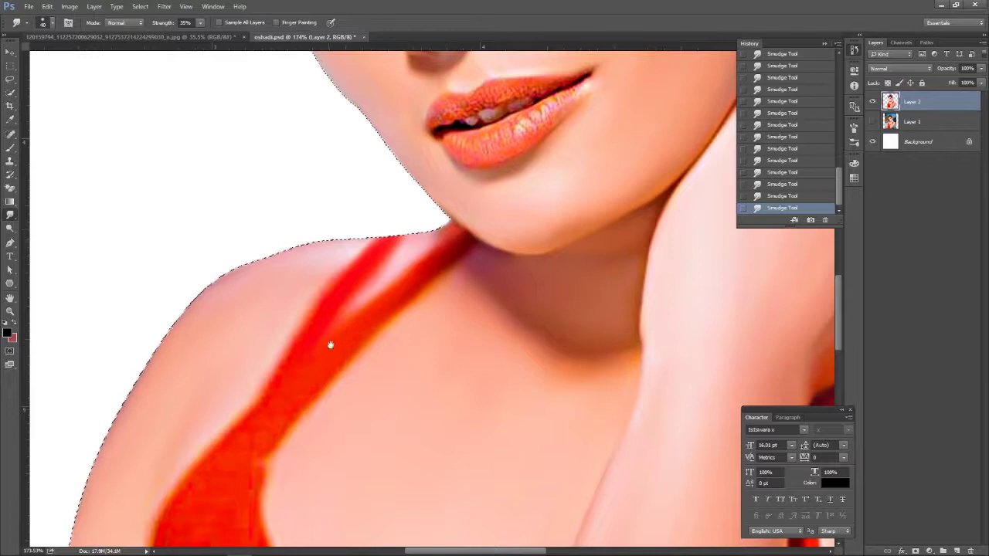
drag(330, 344, 340, 283)
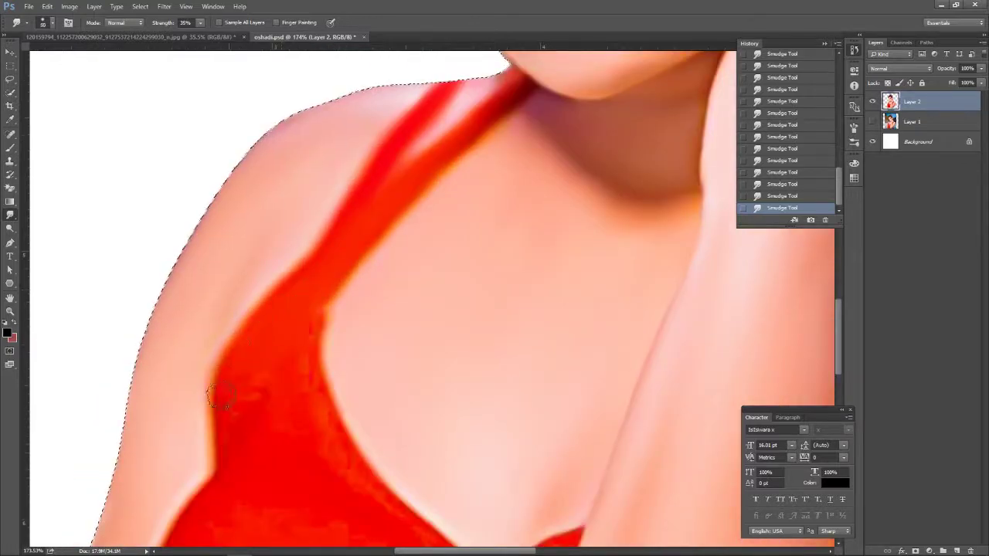
alt+scroll(265, 418, down, 2)
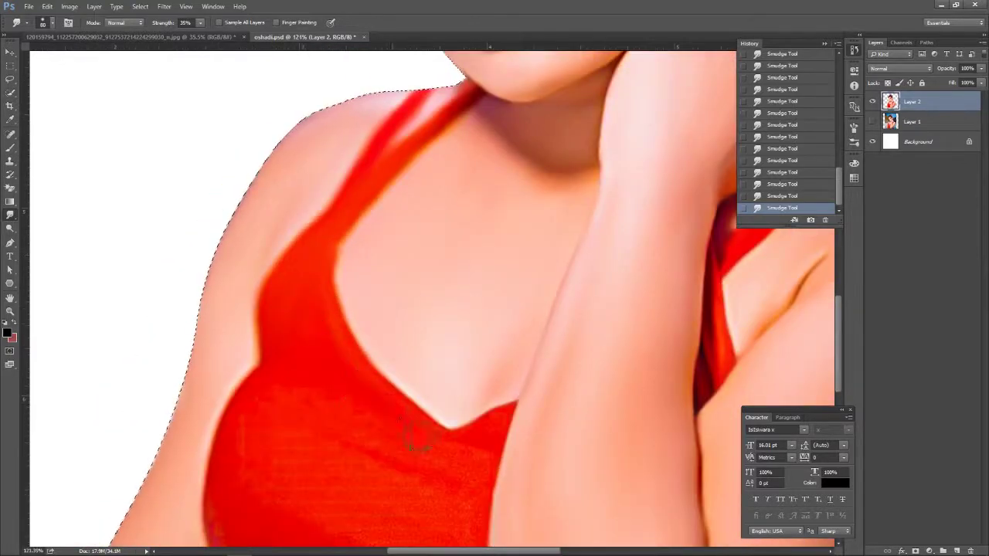
alt+scroll(390, 412, up, 2)
alt+scroll(486, 350, down, 1)
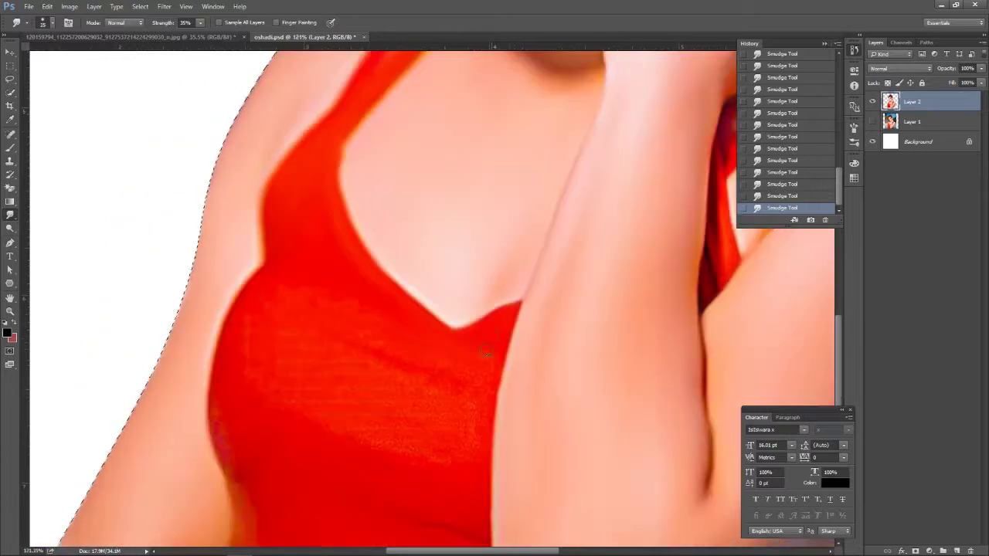
Smudge the red top's fabric with a slightly resized brush
key(bracketright)
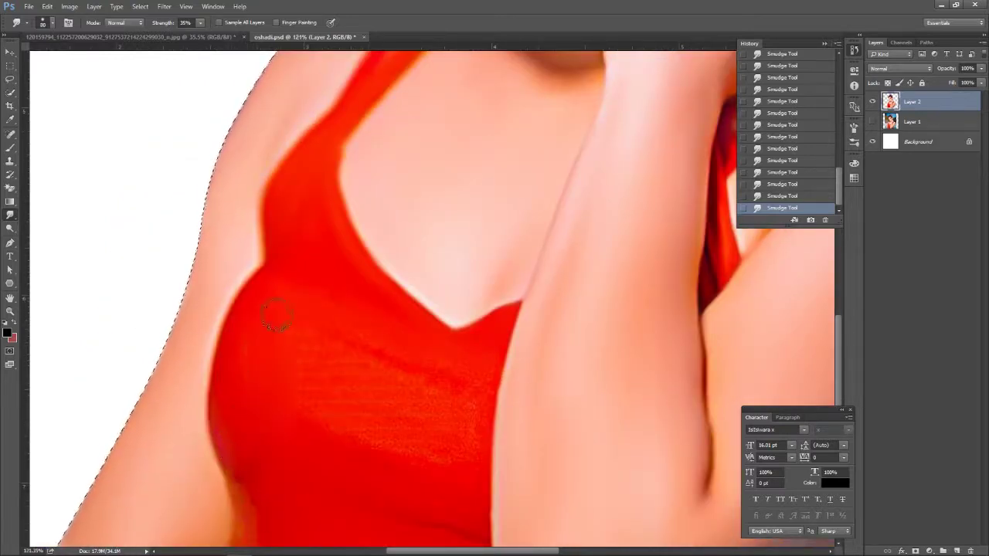
scroll(276, 317, down, 1)
key(bracketright)
key(bracketright)
key(bracketleft)
key(bracketleft)
scroll(475, 464, down, 1)
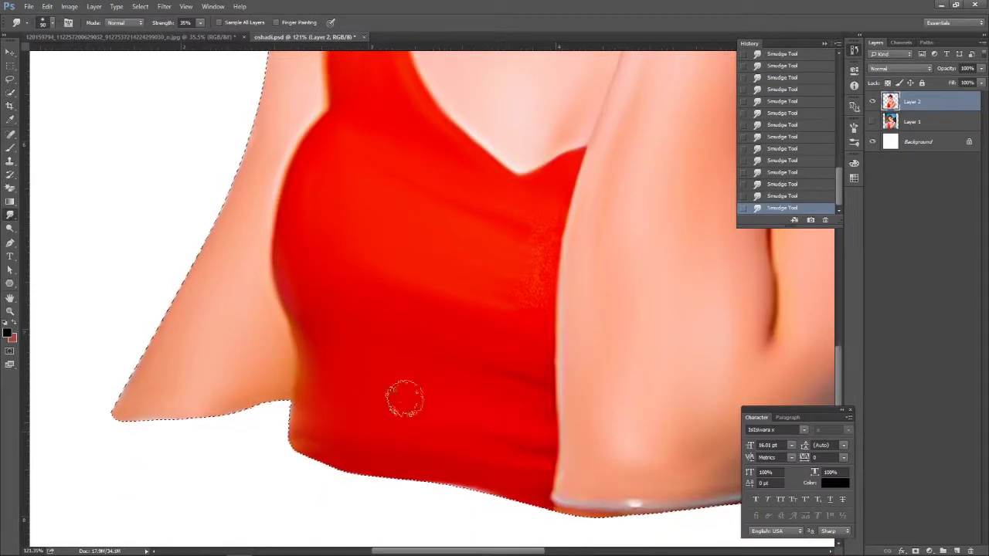
scroll(517, 354, up, 2)
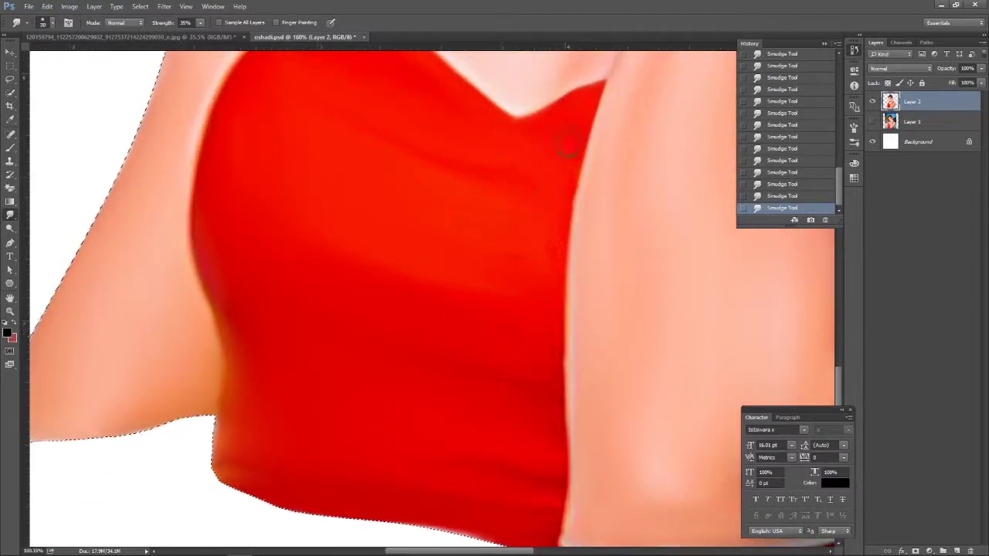
Undo the last smudge strokes, restore them, and continue down to the neckline
key(bracketleft)
key(bracketleft)
key(bracketleft)
key(ctrl+alt+z)
key(ctrl+alt+z)
key(ctrl+shift+z)
key(ctrl+shift+z)
scroll(548, 387, down, 1)
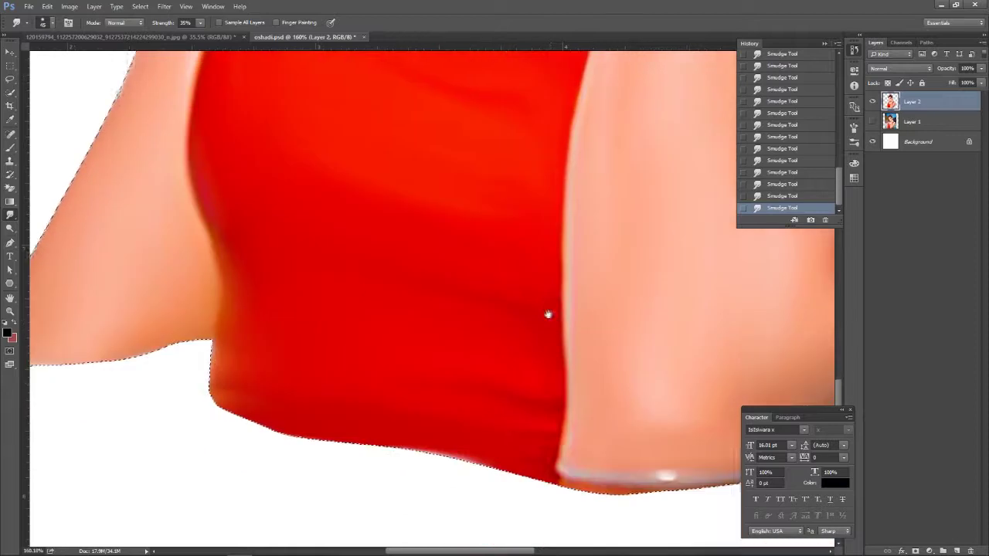
key(bracketright)
key(bracketright)
key(bracketright)
drag(475, 255, 471, 466)
scroll(469, 464, down, 2)
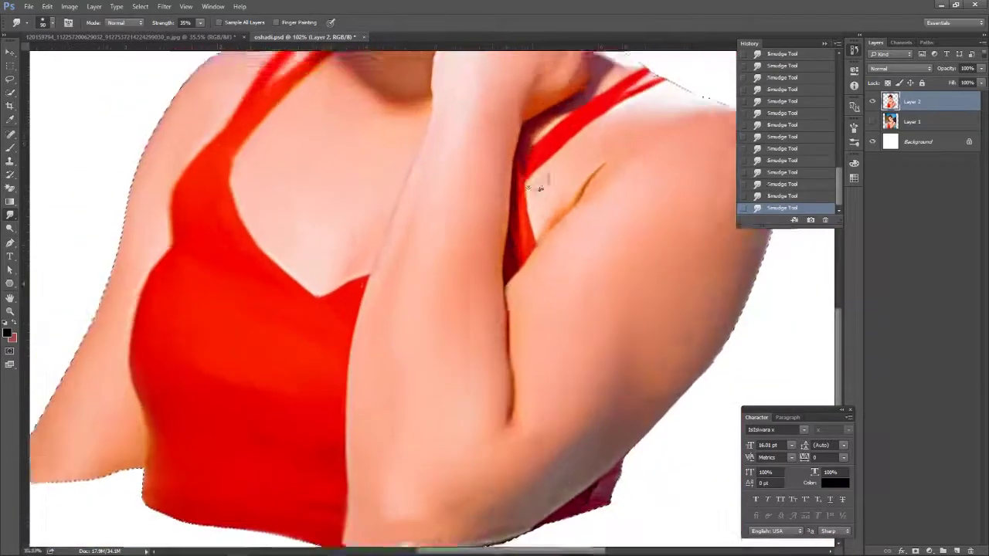
scroll(464, 460, down, 1)
scroll(456, 456, down, 1)
Clear the selection and blur the bottom of the torso and arms with a resized brush
scroll(449, 454, down, 1)
key(ctrl+d)
drag(449, 454, 449, 433)
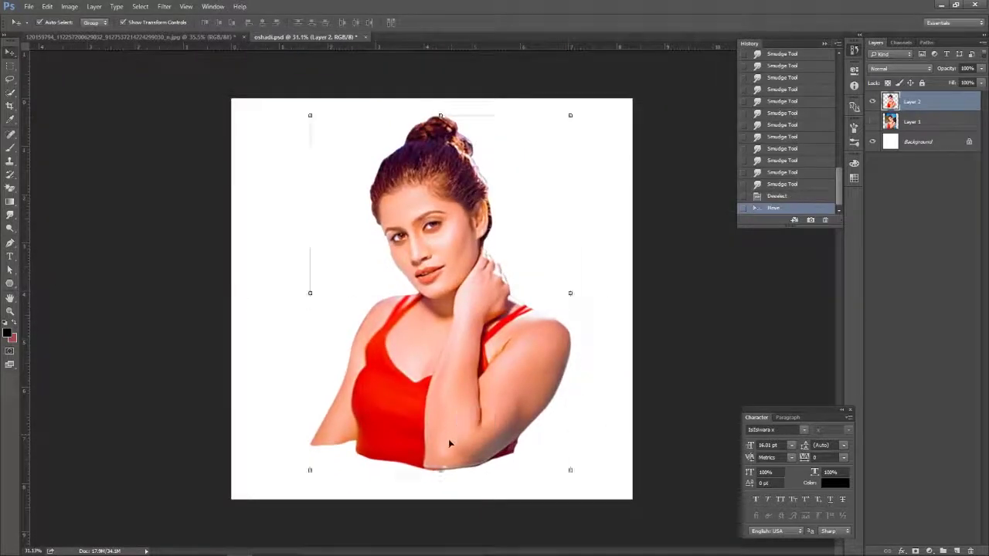
scroll(449, 433, up, 1)
key(bracketleft)
key(bracketleft)
key(bracketleft)
mouse_move(342, 316)
mouse_down()
mouse_move(276, 353)
mouse_move(558, 353)
mouse_move(506, 391)
mouse_move(371, 387)
mouse_up()
Keep smudging the figure's lower edge so it fades into the white background
scroll(344, 397, down, 1)
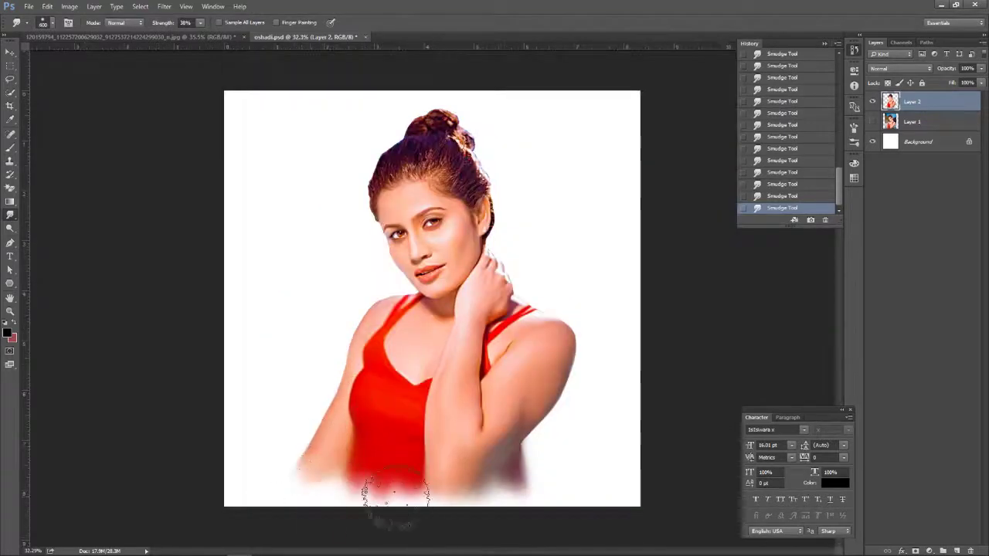
scroll(518, 503, up, 1)
scroll(497, 497, up, 1)
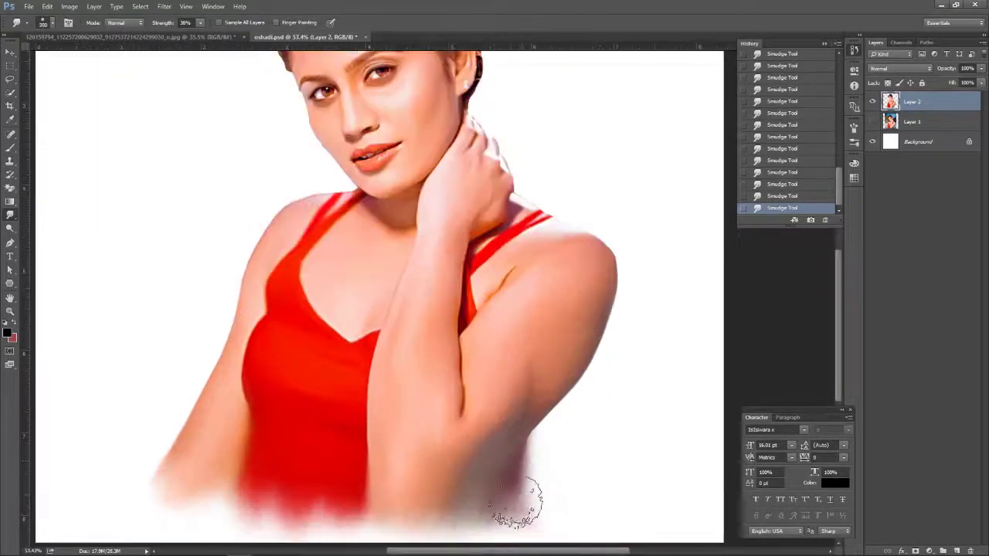
scroll(510, 493, down, 1)
scroll(453, 483, down, 2)
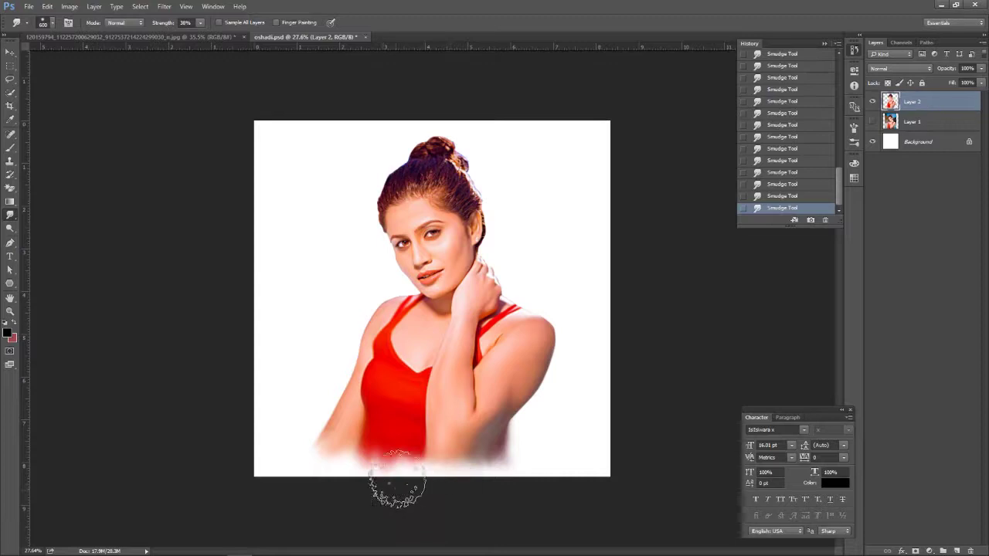
scroll(294, 460, up, 1)
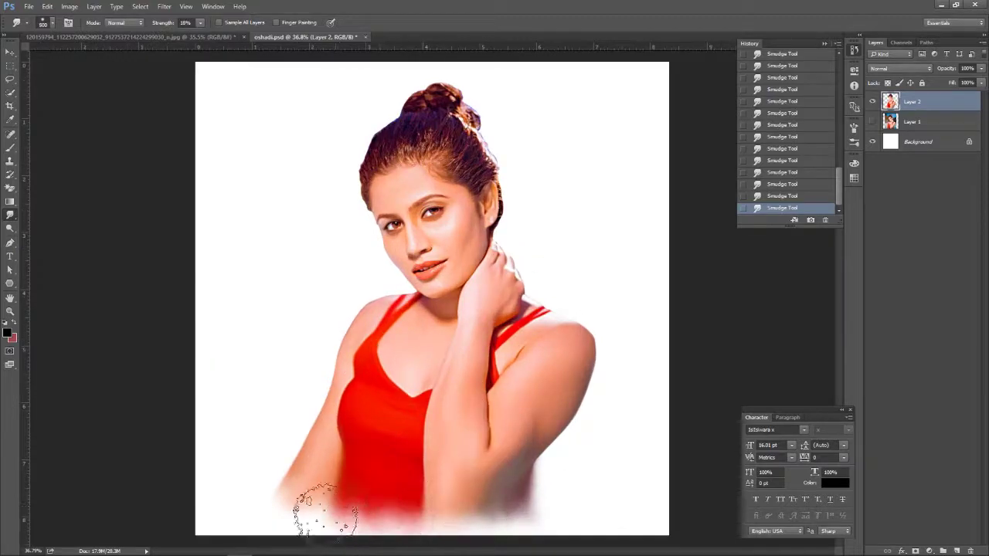
scroll(332, 386, up, 2)
scroll(386, 232, down, 1)
scroll(386, 178, down, 1)
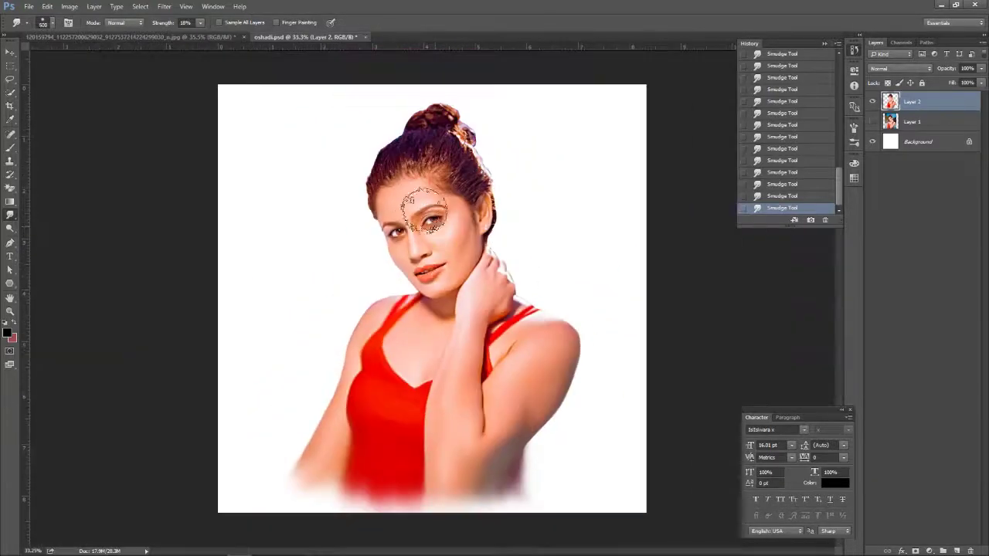
scroll(387, 177, up, 2)
scroll(386, 178, up, 1)
scroll(381, 230, up, 1)
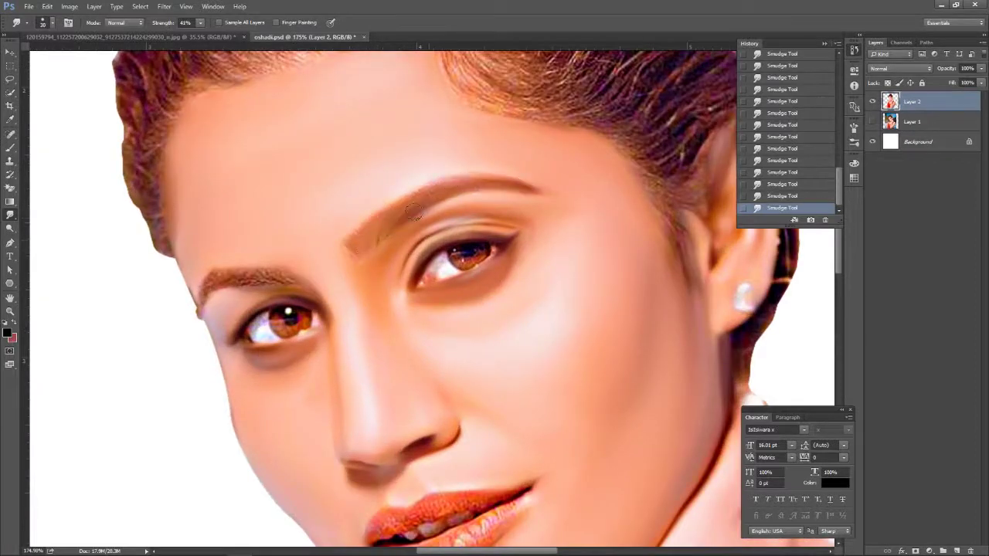
Zoom in and smudge the streaky lower lip into smooth, even color at 31% strength
scroll(296, 289, up, 1)
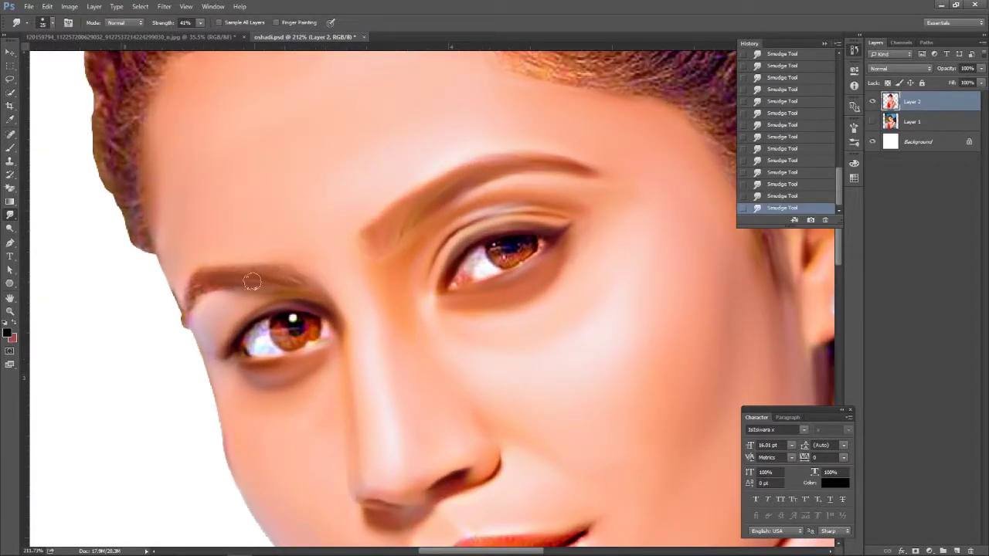
scroll(552, 239, down, 1)
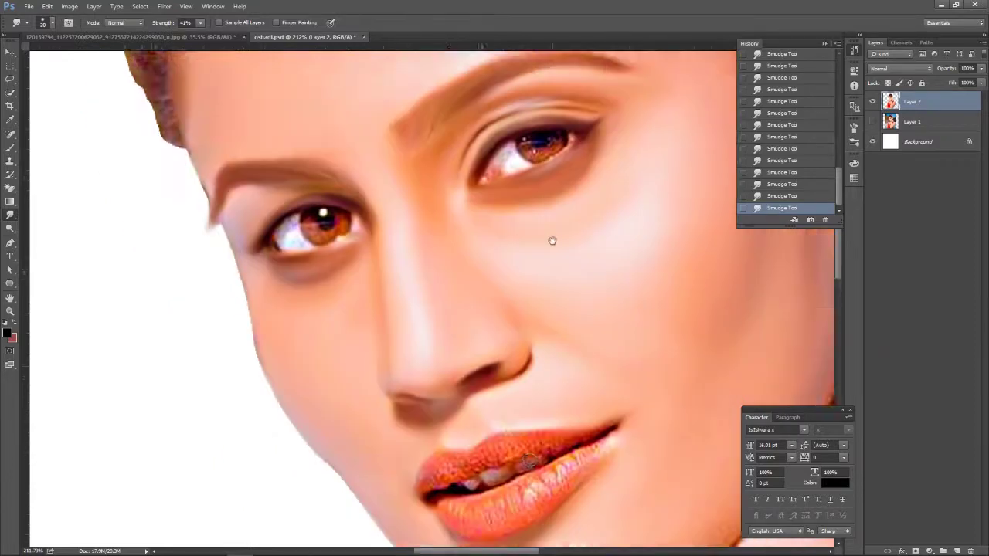
scroll(496, 351, up, 2)
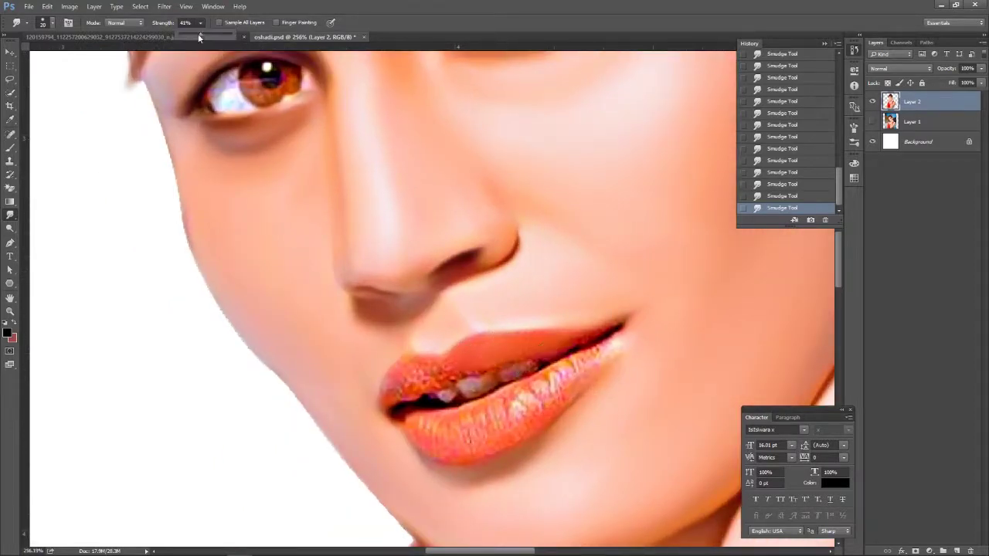
scroll(535, 355, down, 6)
scroll(346, 204, up, 4)
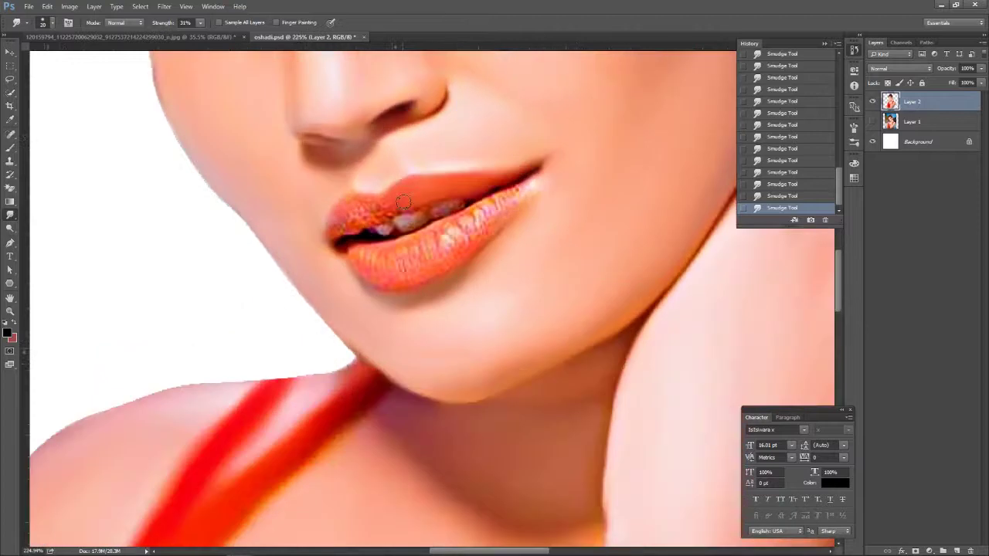
scroll(346, 204, up, 1)
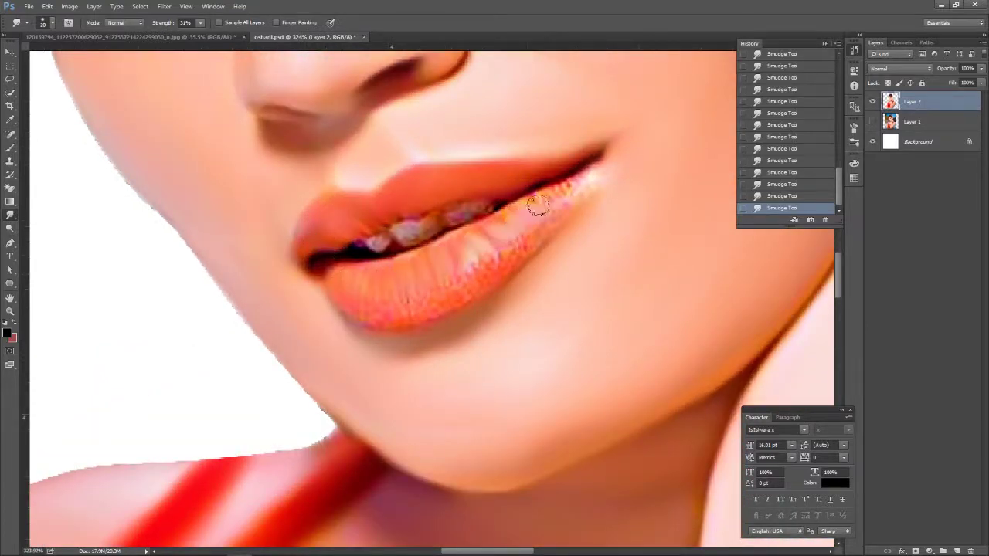
mouse_move(438, 303)
mouse_down()
mouse_move(371, 286)
mouse_move(503, 245)
mouse_up()
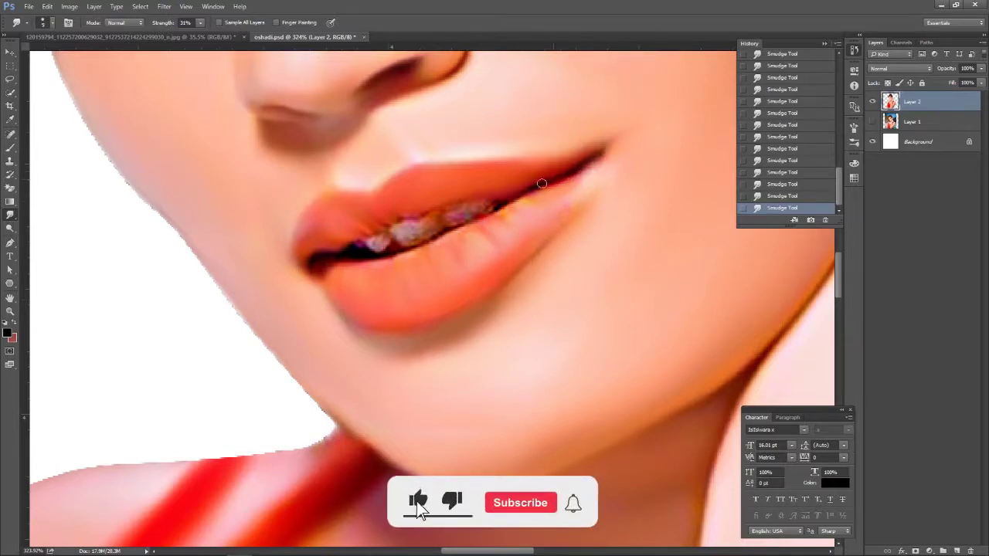
scroll(377, 235, up, 2)
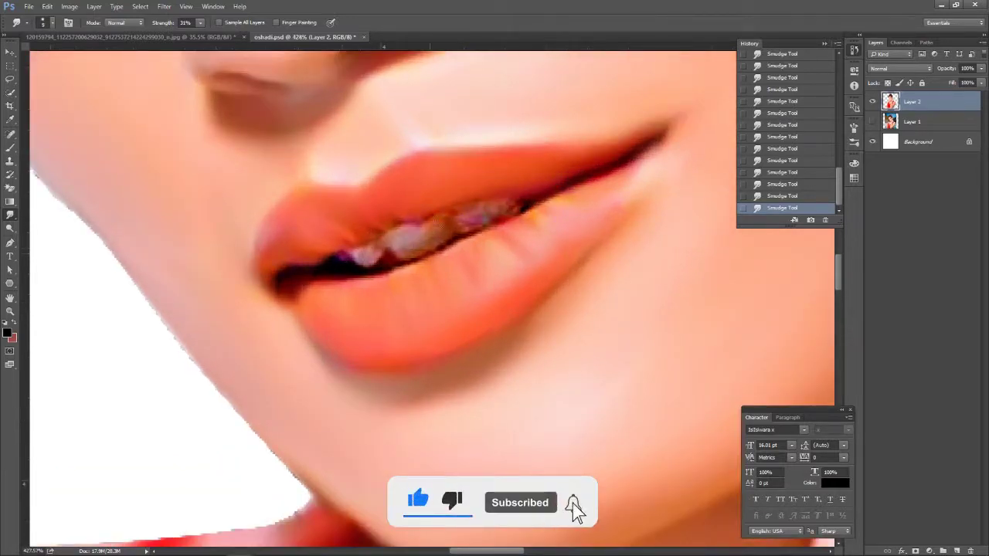
scroll(425, 214, down, 3)
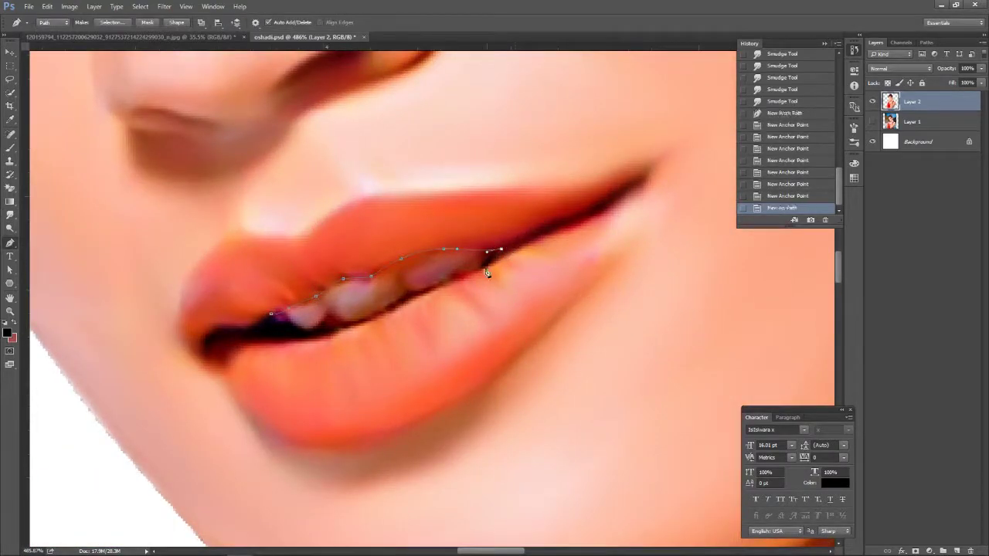
Pen-trace the upper teeth outline and load it as a feathered selection
click(480, 268)
drag(363, 321, 356, 325)
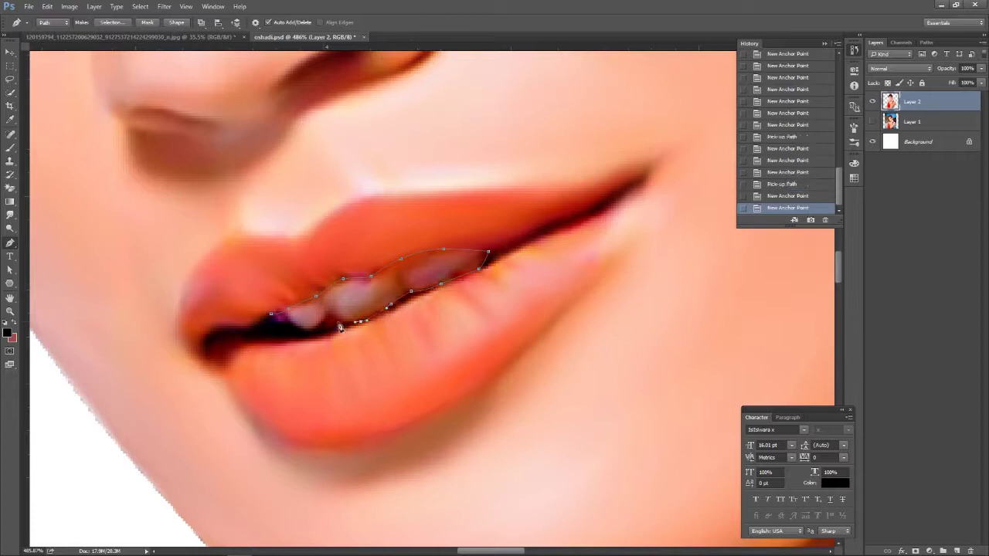
key(ctrl+Return)
key(shift+F6)
Brighten the selected teeth with a Brightness/Contrast adjustment
click(563, 159)
click(69, 6)
click(226, 37)
key(Return)
Reduce the yellow in the Magentas range with Selective Color, then deselect
click(69, 6)
click(208, 188)
key(alt+6)
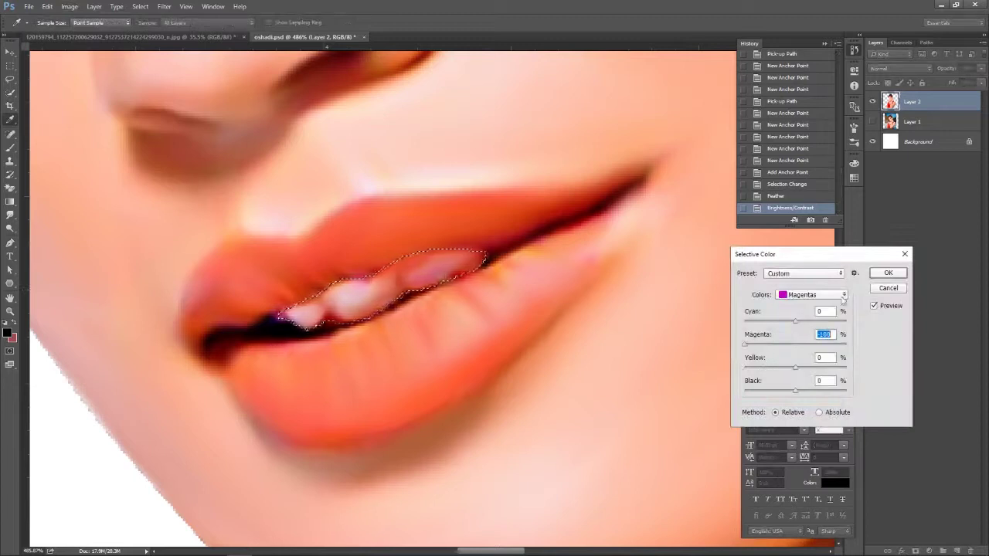
drag(796, 390, 800, 392)
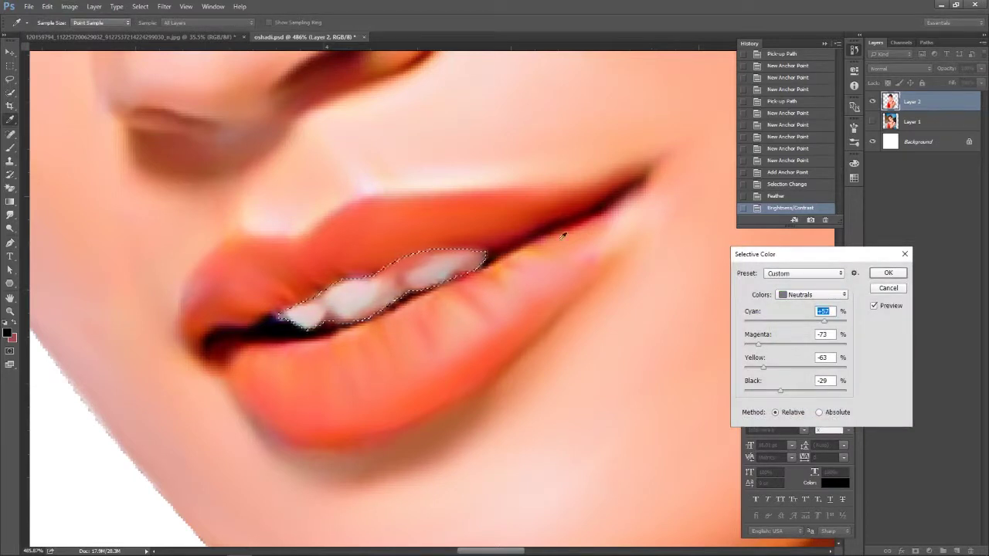
key(Return)
key(ctrl+d)
Smudge the teeth surfaces smooth with the Smudge tool at 92% strength
right_click(10, 214)
click(46, 241)
right_click(364, 155)
key(Escape)
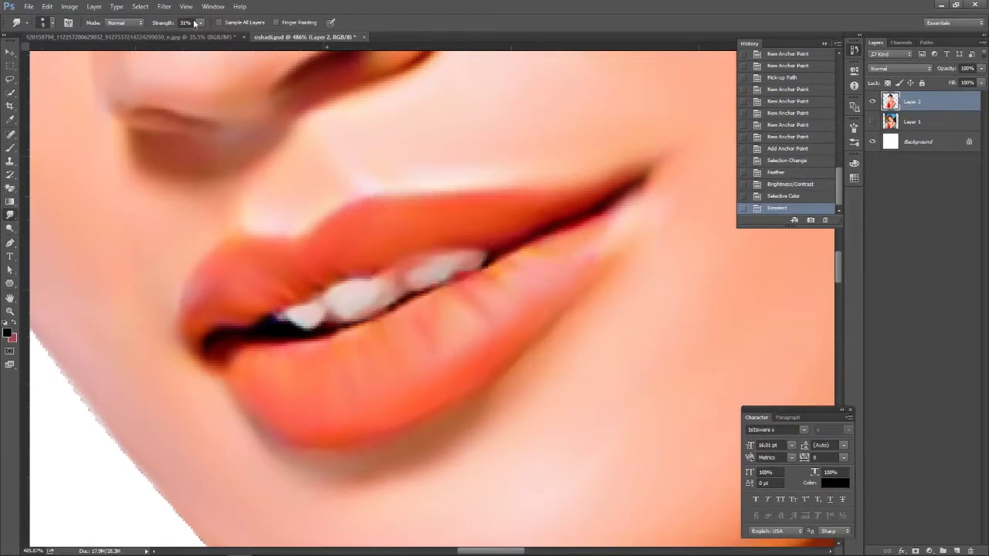
key(9)
key(2)
drag(372, 301, 359, 309)
drag(371, 294, 381, 282)
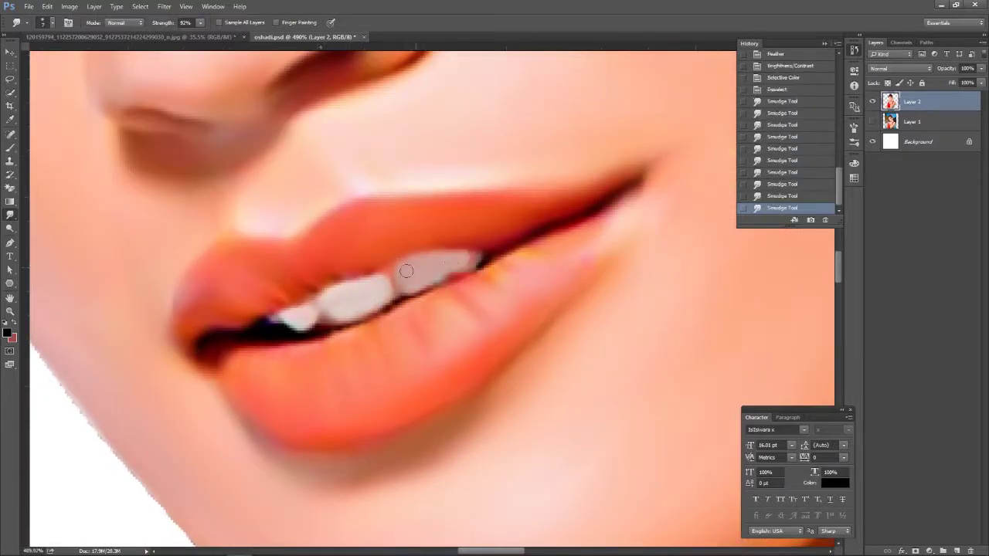
drag(407, 271, 378, 280)
Brush light pink paint over the teeth, undoing one stray dab
key(ctrl+0)
scroll(363, 282, up, 5)
key(b)
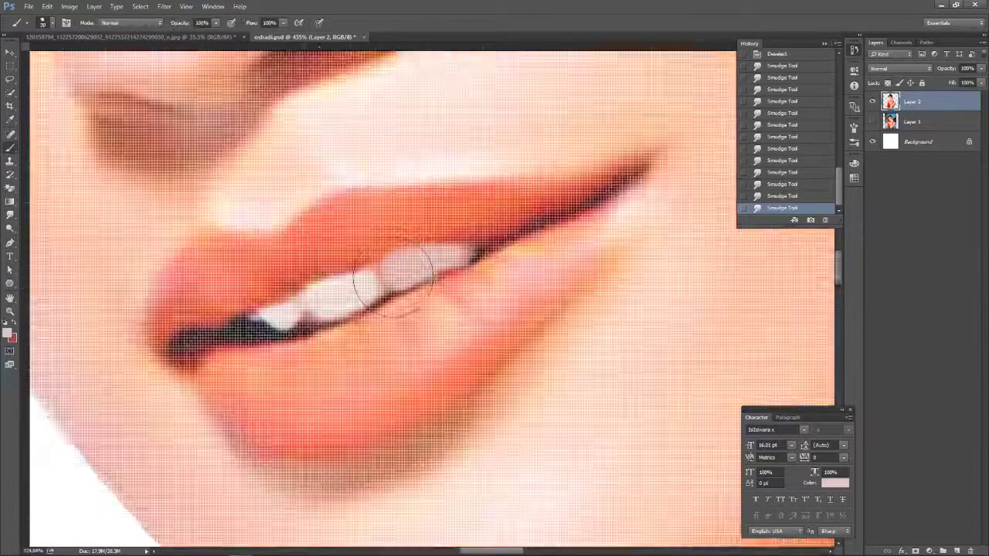
scroll(395, 279, down, 1)
click(393, 269)
key(ctrl+z)
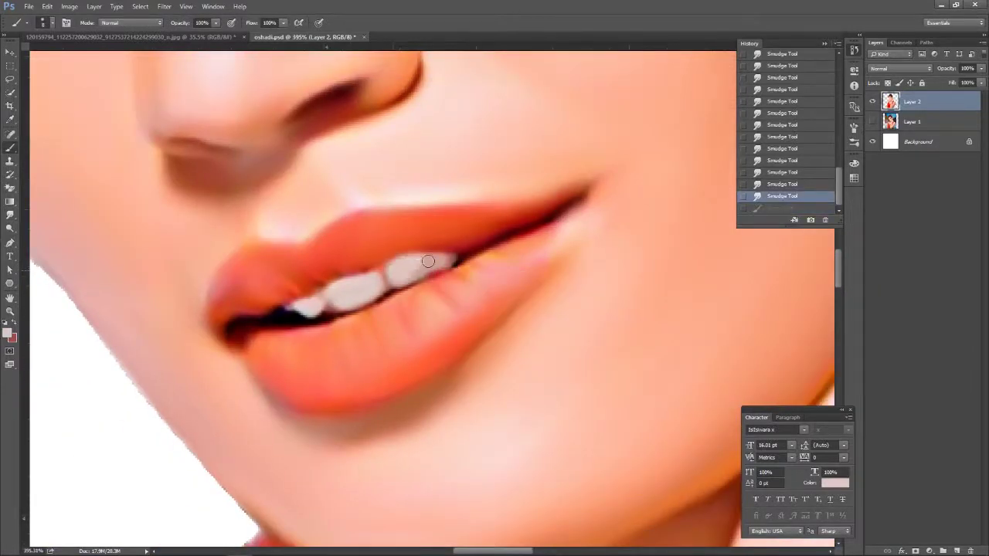
drag(441, 262, 342, 286)
click(320, 303)
scroll(343, 293, down, 4)
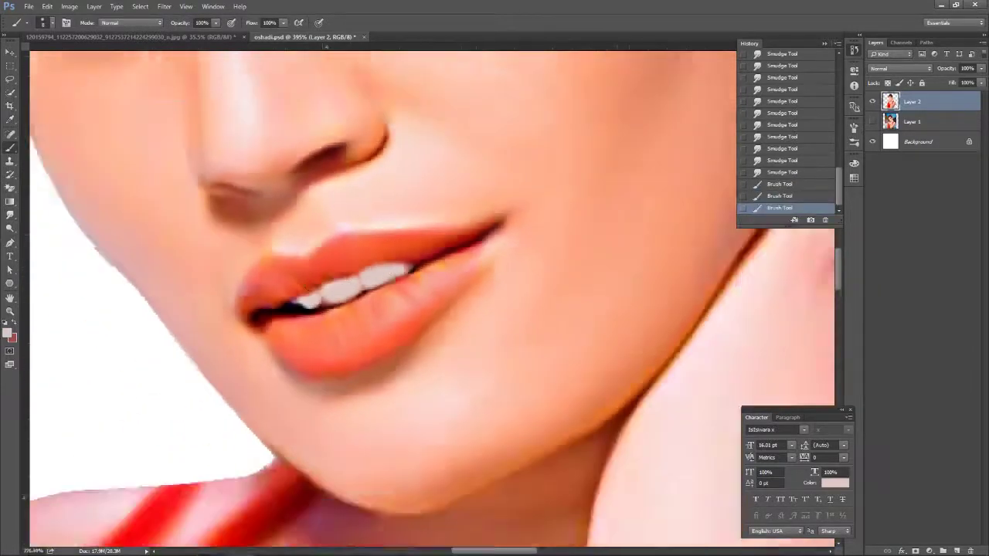
scroll(348, 298, down, 5)
scroll(420, 336, down, 3)
scroll(465, 288, up, 4)
scroll(465, 288, up, 4)
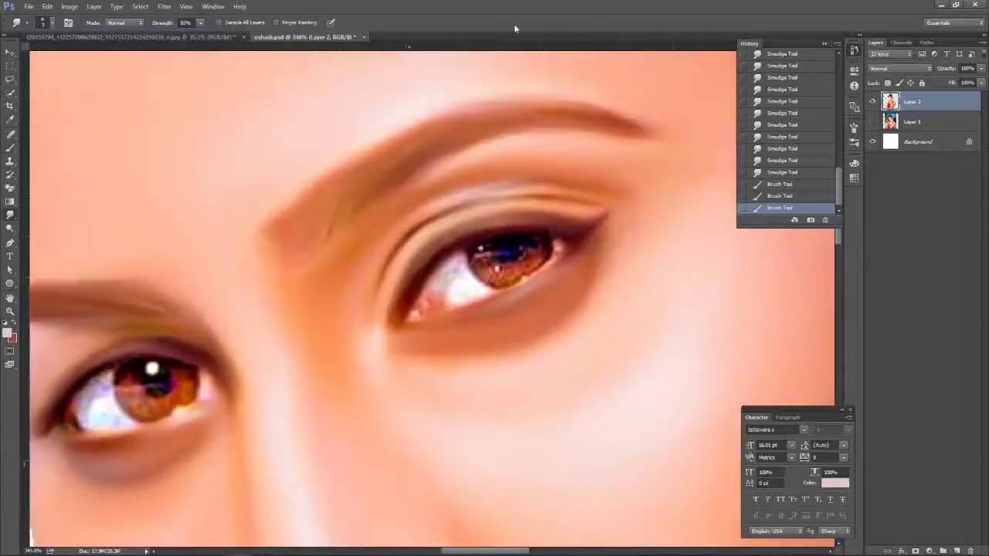
Smudge the right eye's iris with strokes from its right edge
key(r)
scroll(465, 288, up, 1)
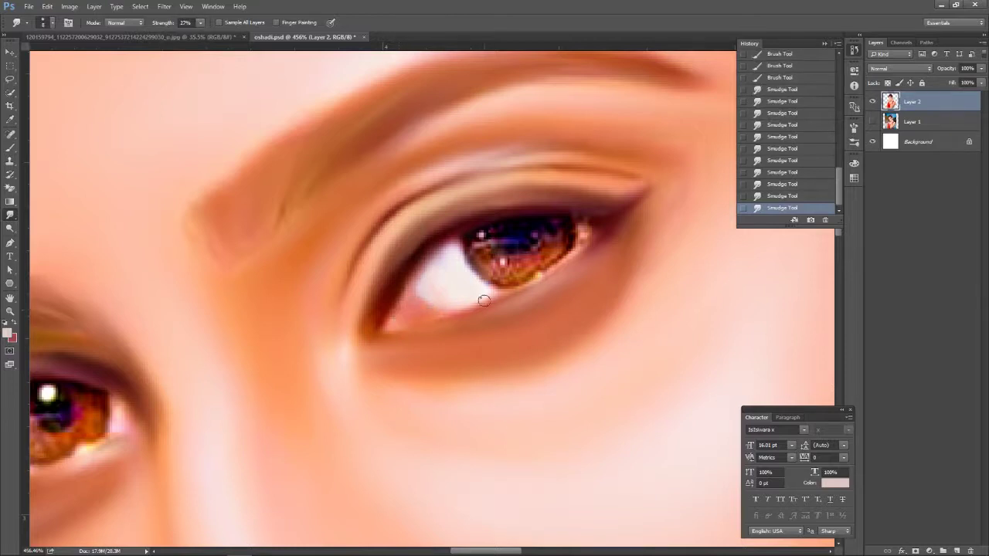
right_click(381, 126)
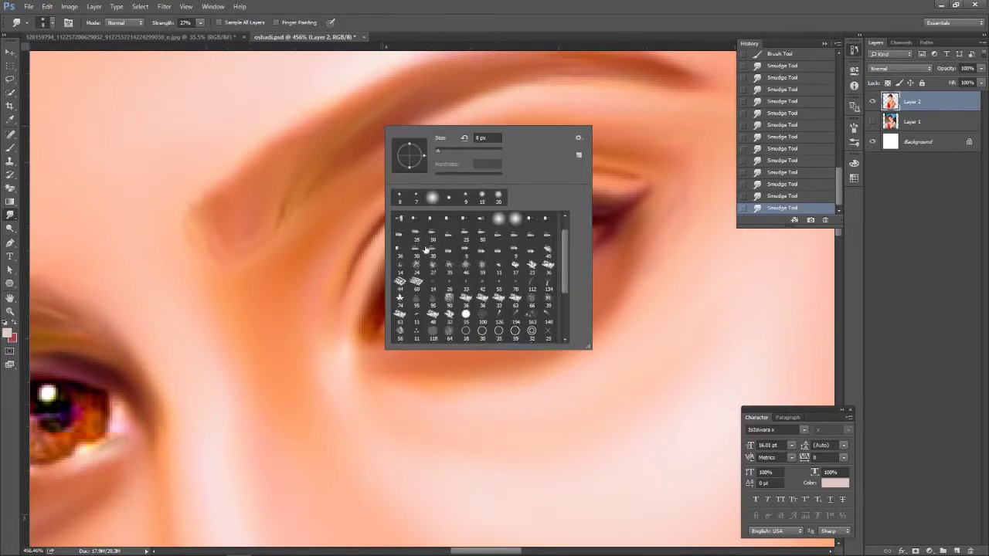
drag(522, 243, 502, 235)
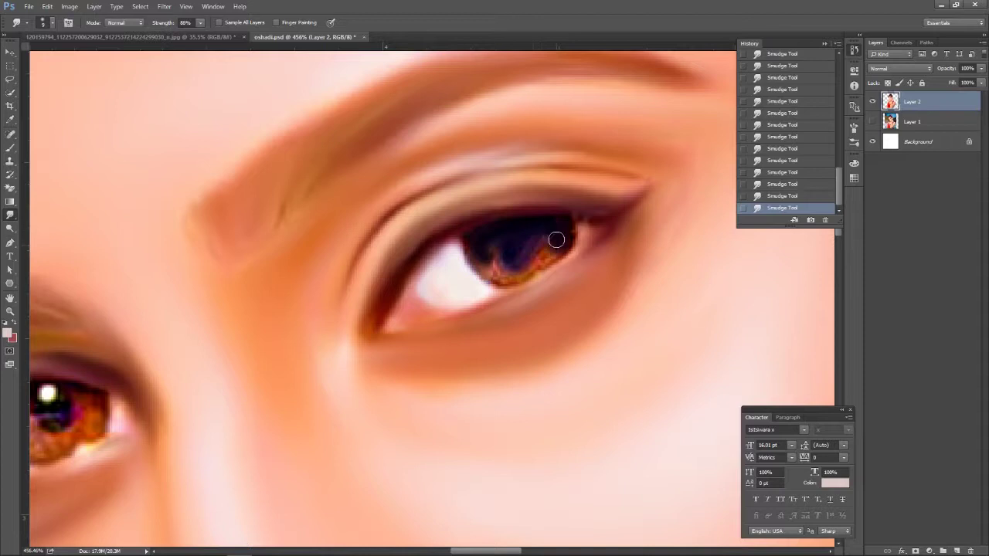
drag(559, 244, 492, 265)
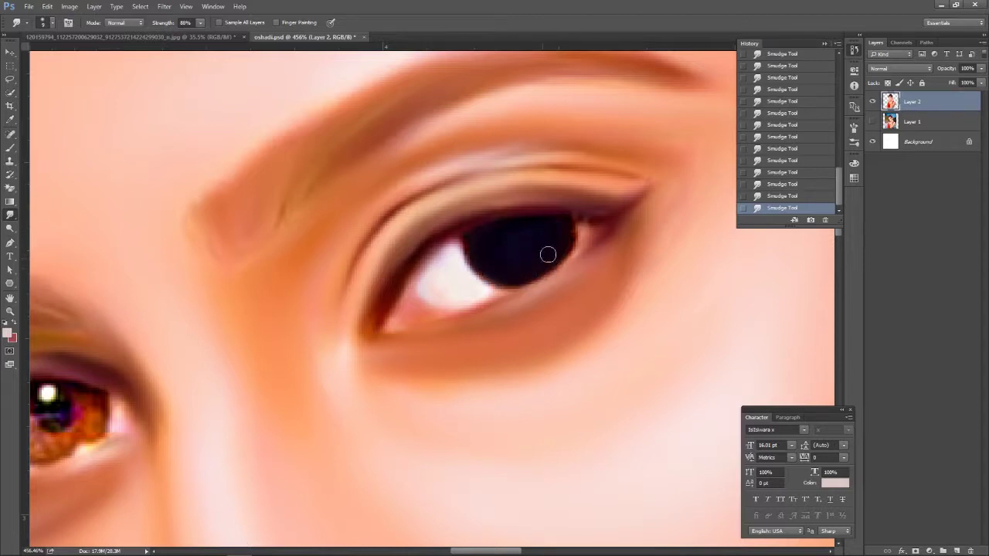
Step back three states to remove the smudge strokes that blackened the iris
right_click(485, 249)
scroll(443, 295, down, 5)
scroll(444, 295, up, 2)
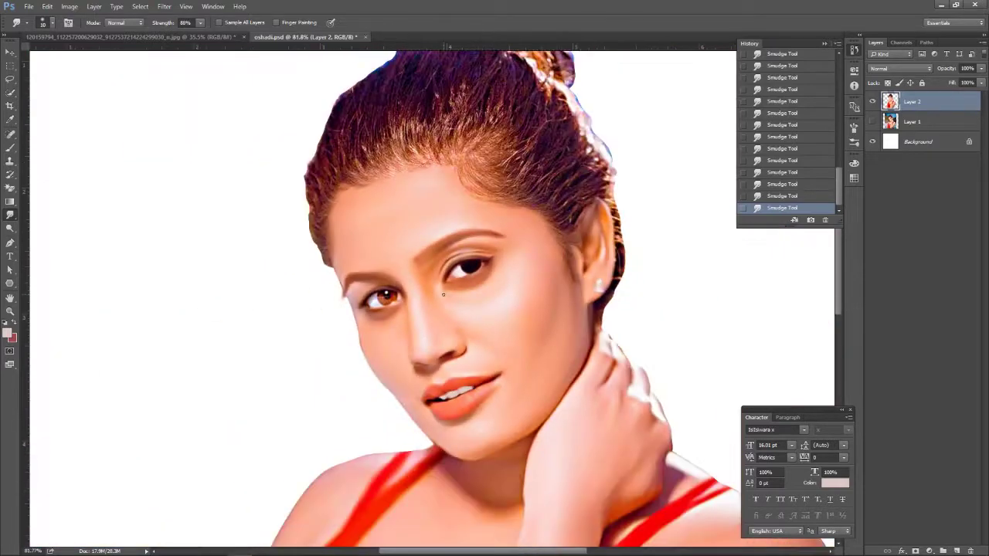
key(ctrl+alt+z)
key(ctrl+alt+z)
key(ctrl+alt+z)
scroll(306, 299, down, 5)
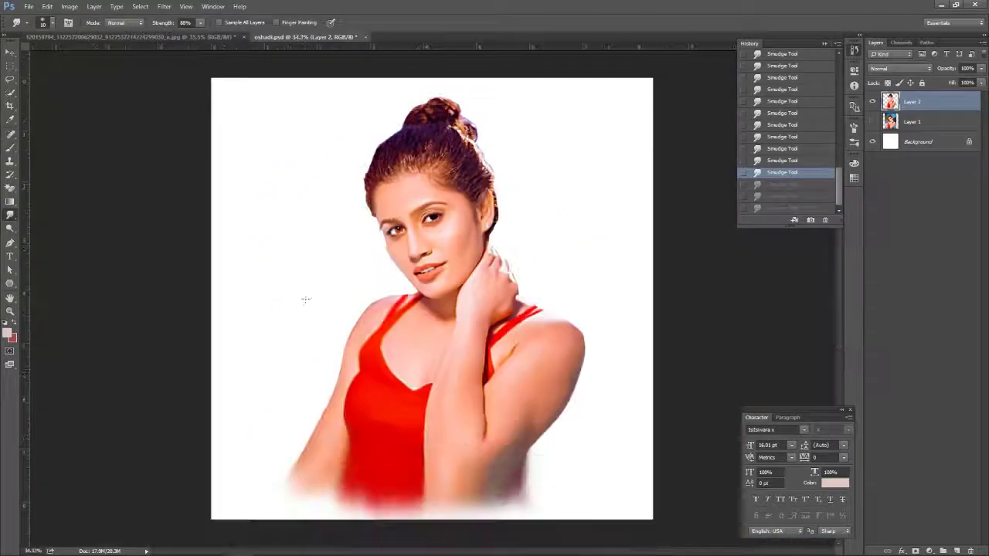
scroll(302, 294, up, 2)
scroll(302, 293, up, 2)
Redo all the undone smudge strokes with Ctrl+Shift+Z
click(782, 107)
scroll(422, 211, up, 5)
key(shift+ctrl+z)
key(shift+ctrl+z)
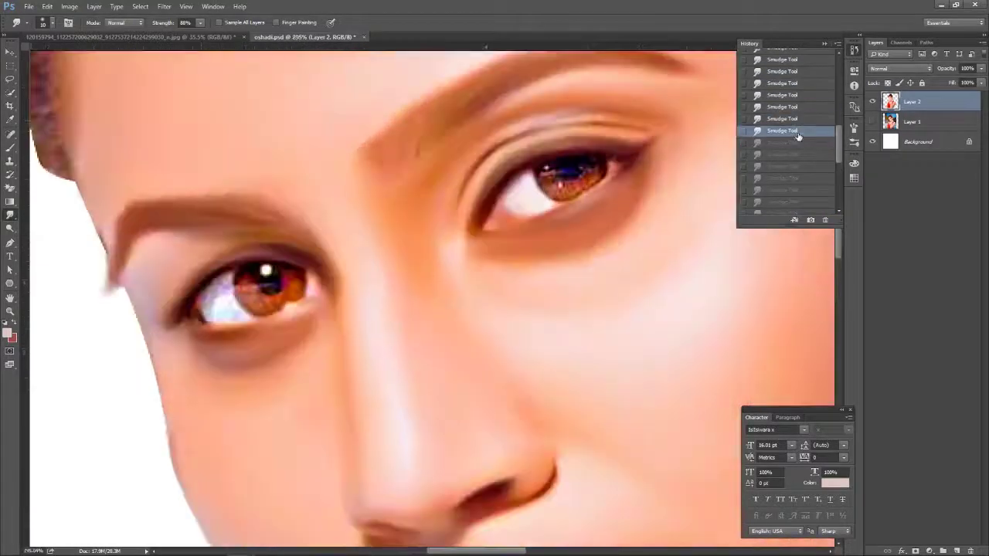
scroll(195, 294, up, 1)
key(shift+ctrl+z)
key(shift+ctrl+z)
key(shift+ctrl+z)
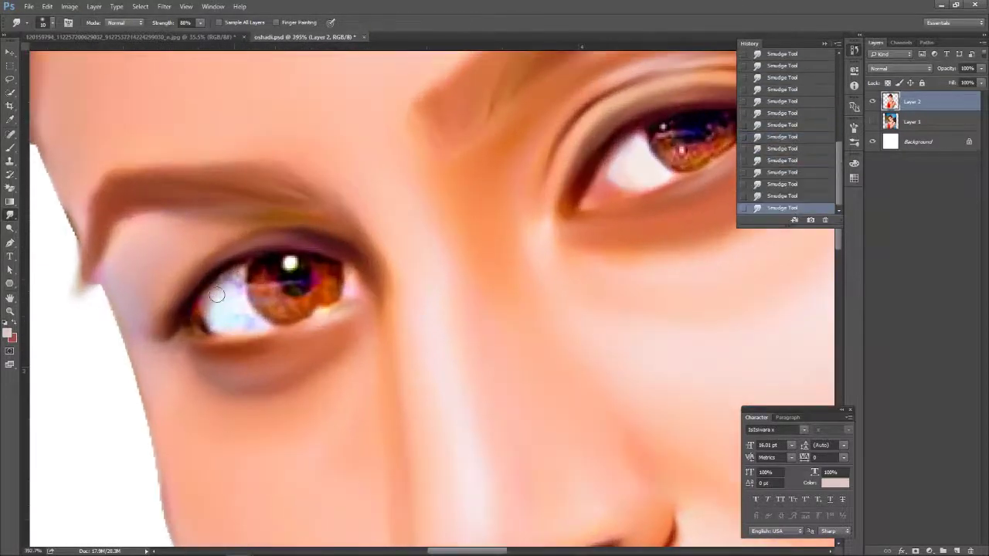
Smudge the white of the left eye into a smoother, brighter white
drag(255, 320, 212, 313)
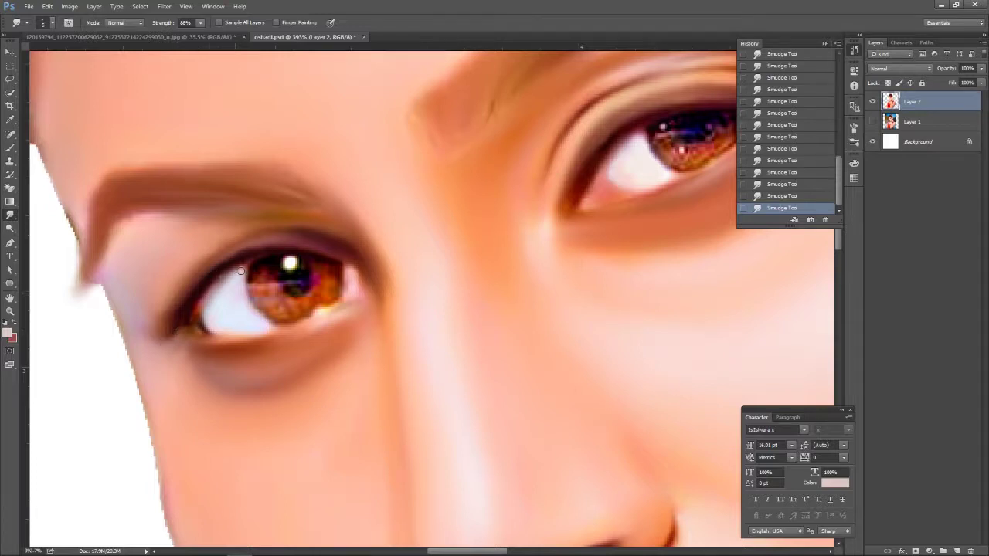
scroll(218, 301, down, 2)
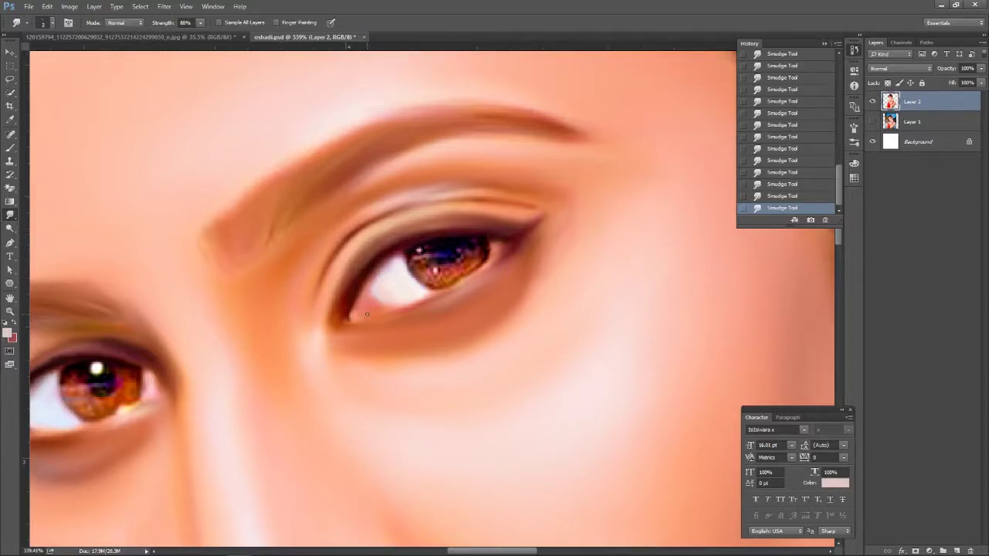
scroll(449, 298, up, 1)
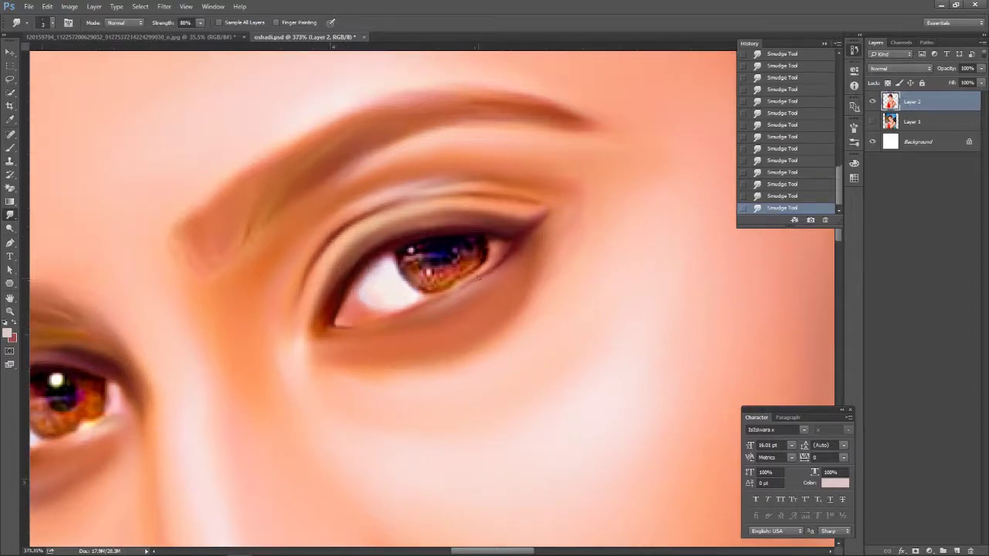
scroll(518, 245, left, 5)
scroll(386, 270, down, 2)
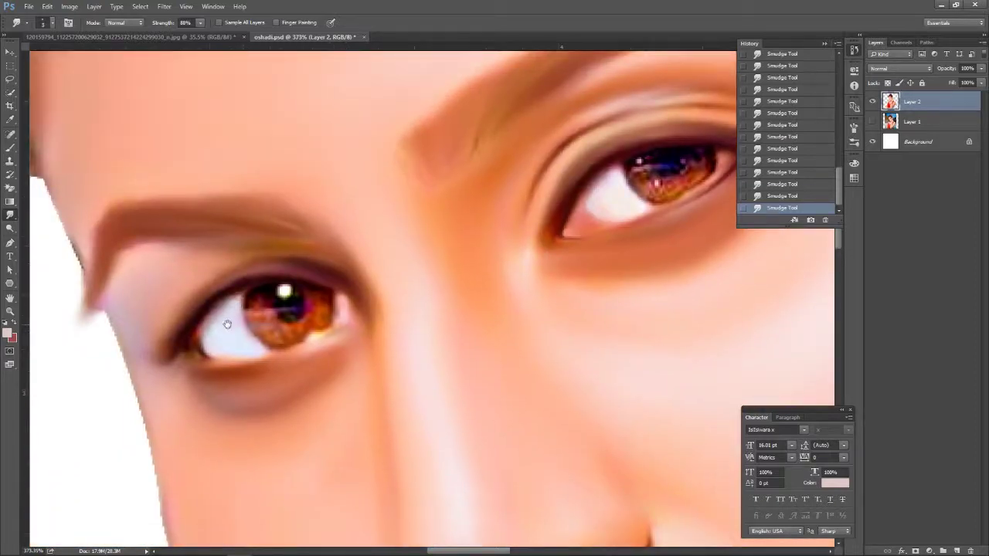
drag(228, 324, 266, 277)
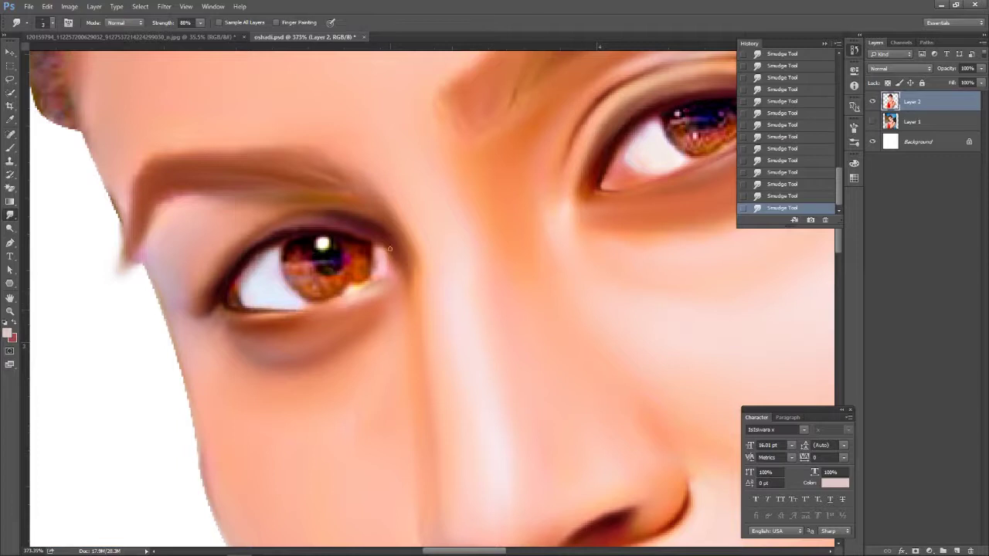
scroll(310, 312, down, 5)
scroll(332, 301, up, 3)
scroll(350, 294, up, 2)
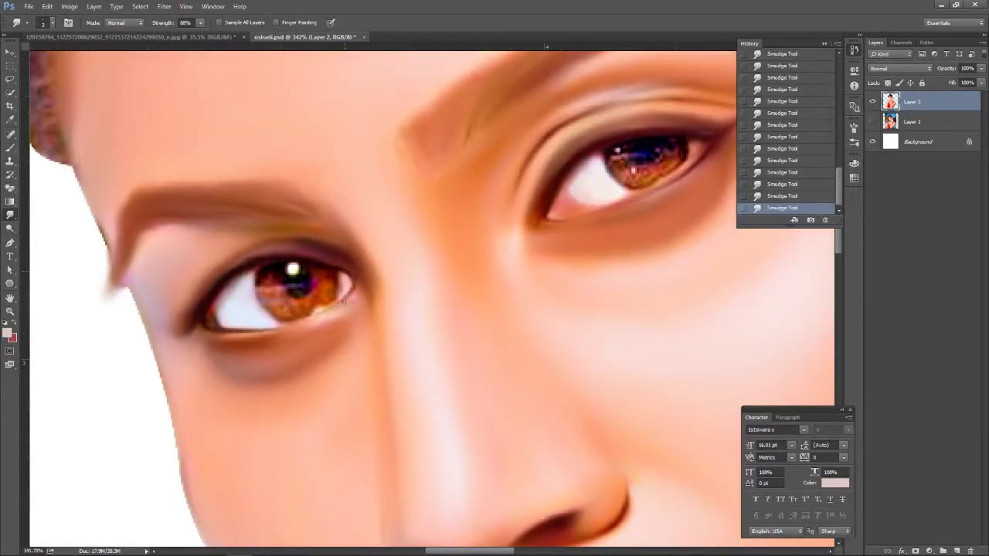
scroll(570, 224, down, 2)
scroll(329, 192, down, 3)
scroll(422, 219, down, 2)
scroll(464, 228, up, 5)
Choose a hair brush preset, set smudge strength to 51%, and save the document
right_click(147, 174)
key(Escape)
key(5)
key(1)
key(ctrl+s)
Smudge the left and centre-right hairline into smooth downward strands
mouse_move(270, 228)
mouse_down()
mouse_move(242, 325)
mouse_move(262, 174)
mouse_move(329, 259)
mouse_move(294, 173)
mouse_move(283, 221)
mouse_up()
scroll(247, 309, down, 3)
mouse_move(324, 155)
mouse_down()
mouse_move(344, 255)
mouse_move(326, 198)
mouse_move(353, 252)
mouse_move(378, 236)
mouse_up()
drag(398, 151, 409, 259)
mouse_move(432, 131)
mouse_down()
mouse_move(394, 272)
mouse_move(448, 328)
mouse_up()
Undo the brightening strokes and reshape the right hairline strands at 57% strength
drag(463, 293, 518, 287)
key(ctrl+alt+z)
key(ctrl+alt+z)
key(5)
key(7)
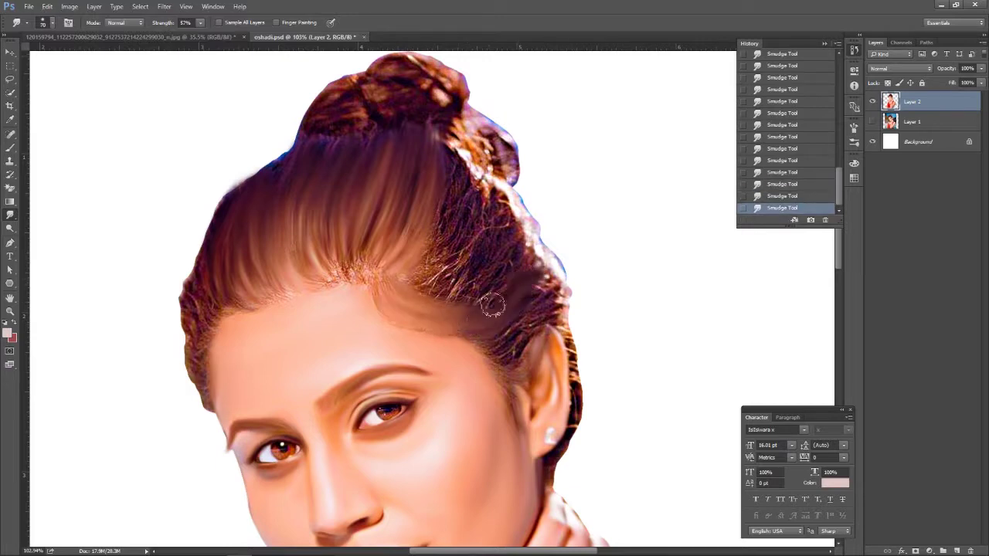
drag(456, 325, 541, 255)
mouse_move(464, 306)
mouse_down()
mouse_move(503, 178)
mouse_move(475, 296)
mouse_move(487, 225)
mouse_move(425, 201)
mouse_up()
drag(463, 255, 448, 147)
drag(479, 203, 483, 182)
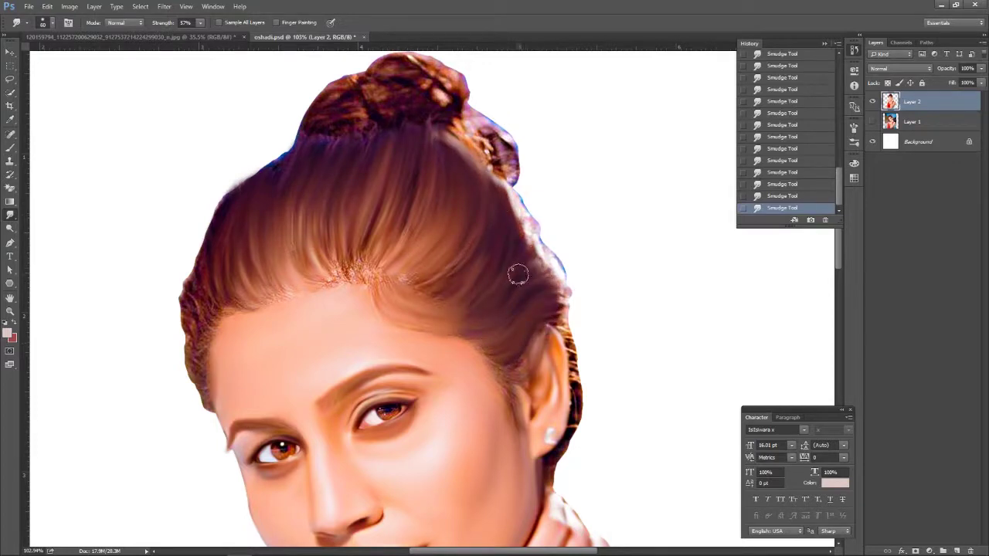
Smooth the left edge of the hair, lowering smudge strength to 49%
drag(518, 274, 604, 303)
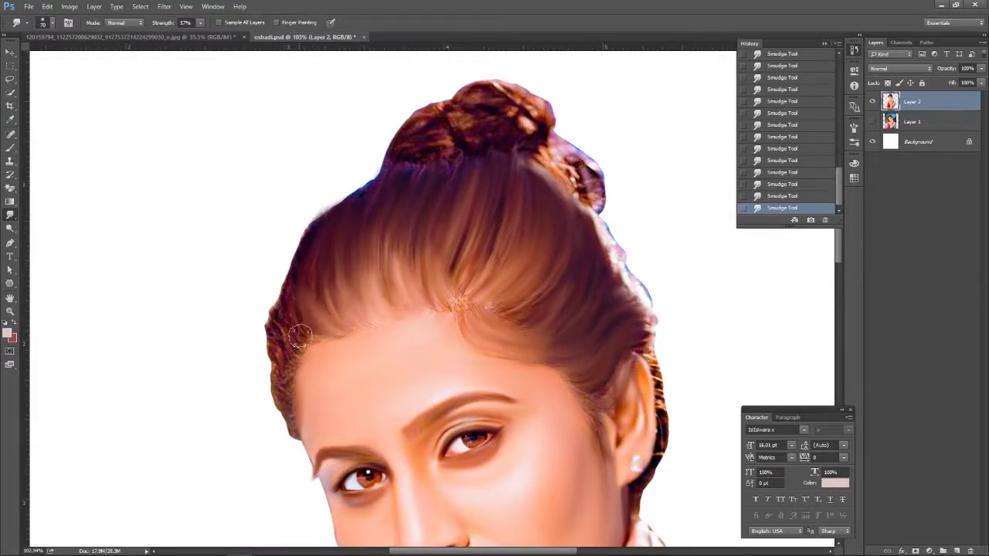
scroll(317, 260, up, 1)
drag(328, 268, 418, 93)
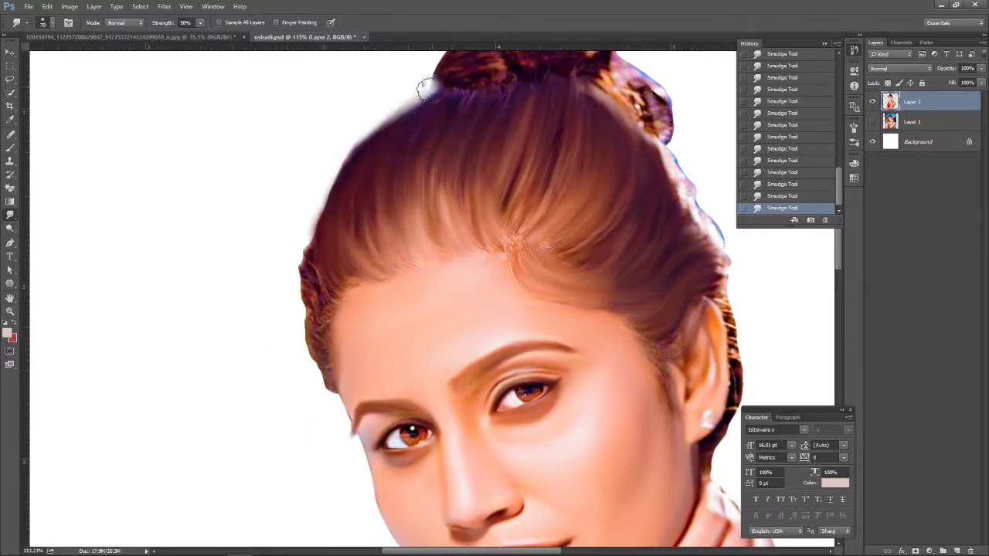
drag(379, 172, 348, 160)
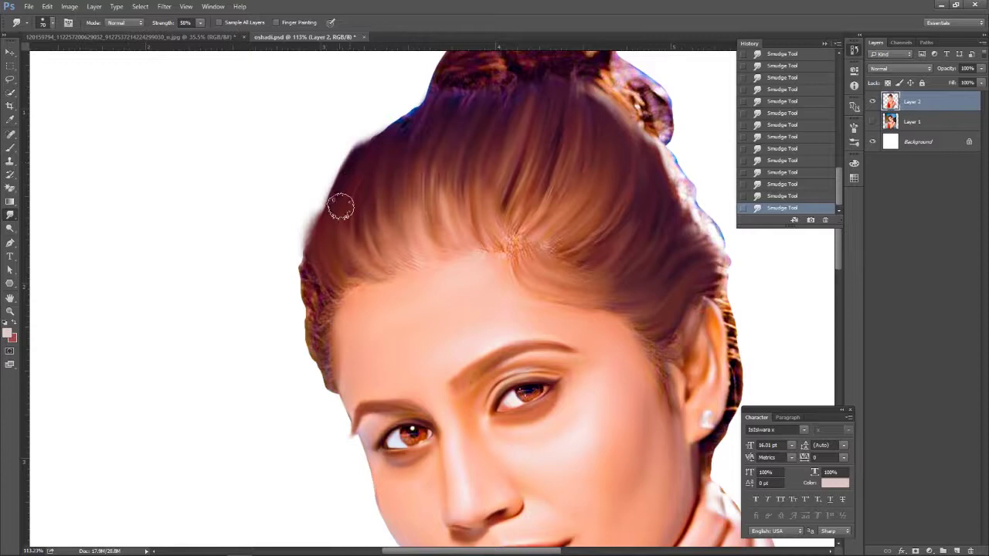
scroll(316, 285, up, 3)
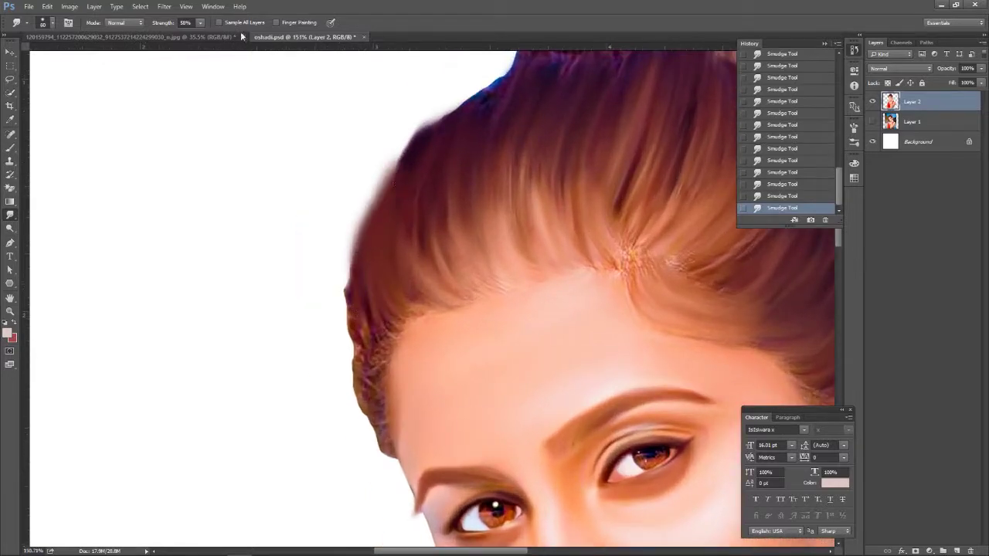
key(ctrl+alt+z)
key(ctrl+alt+z)
key(ctrl+shift+z)
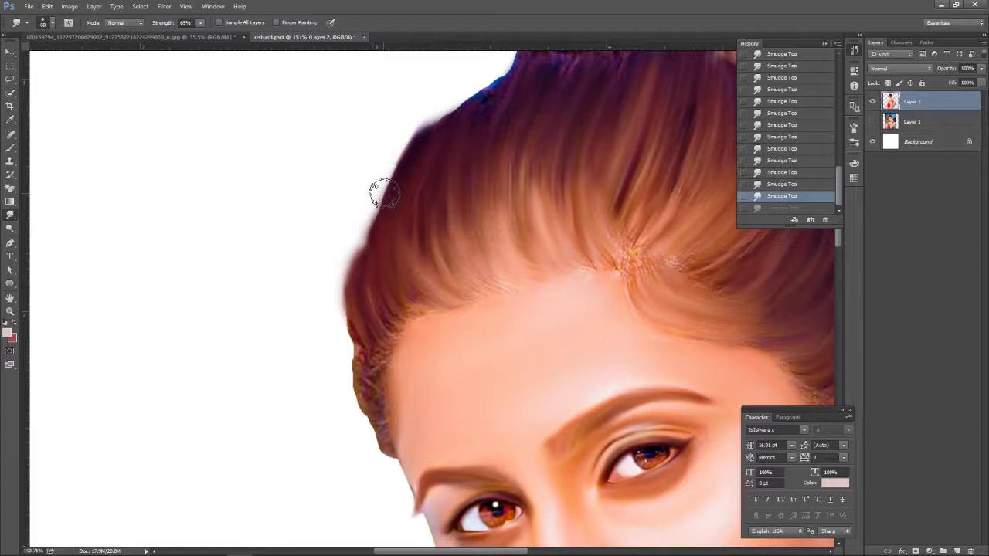
click(200, 23)
drag(203, 36, 188, 37)
key(ctrl+shift+z)
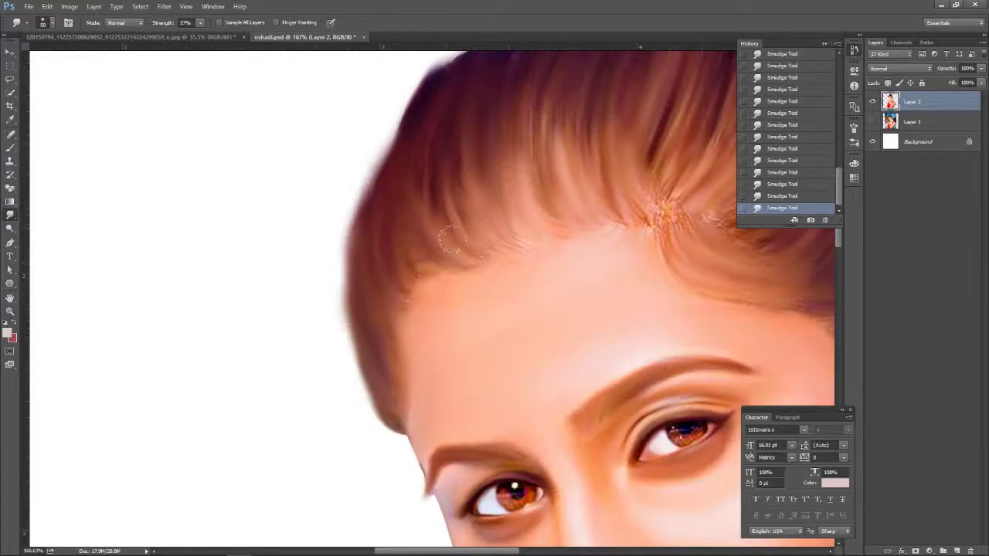
At 46% strength and brush size 70, blend the blue fringe into the purple hair
mouse_move(452, 242)
mouse_down()
mouse_move(401, 224)
mouse_move(413, 270)
mouse_move(406, 286)
mouse_up()
key(4)
key(6)
drag(402, 329, 390, 344)
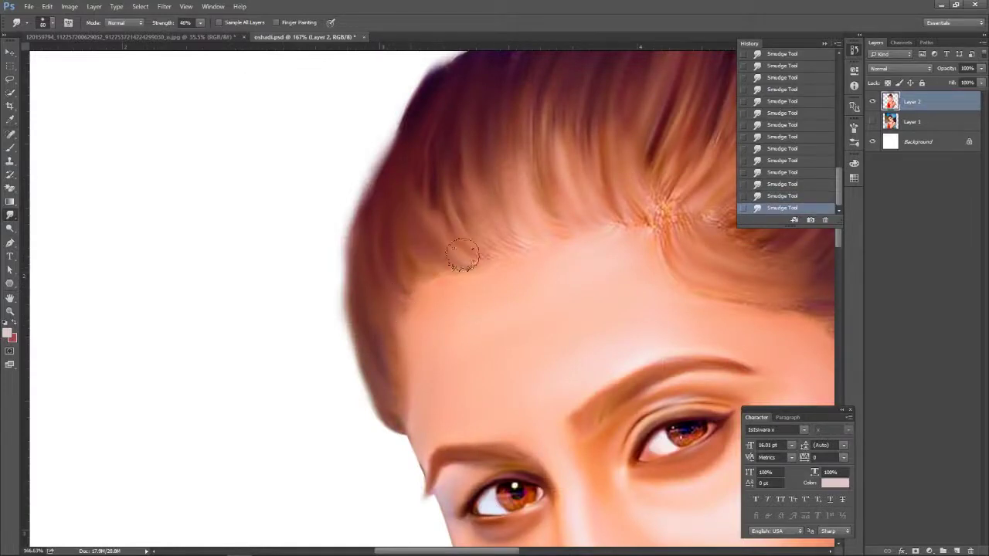
drag(444, 186, 417, 309)
key(bracketleft)
mouse_move(486, 177)
mouse_down()
mouse_move(477, 132)
mouse_move(432, 177)
mouse_up()
mouse_move(484, 321)
mouse_down()
mouse_move(442, 267)
mouse_move(536, 335)
mouse_up()
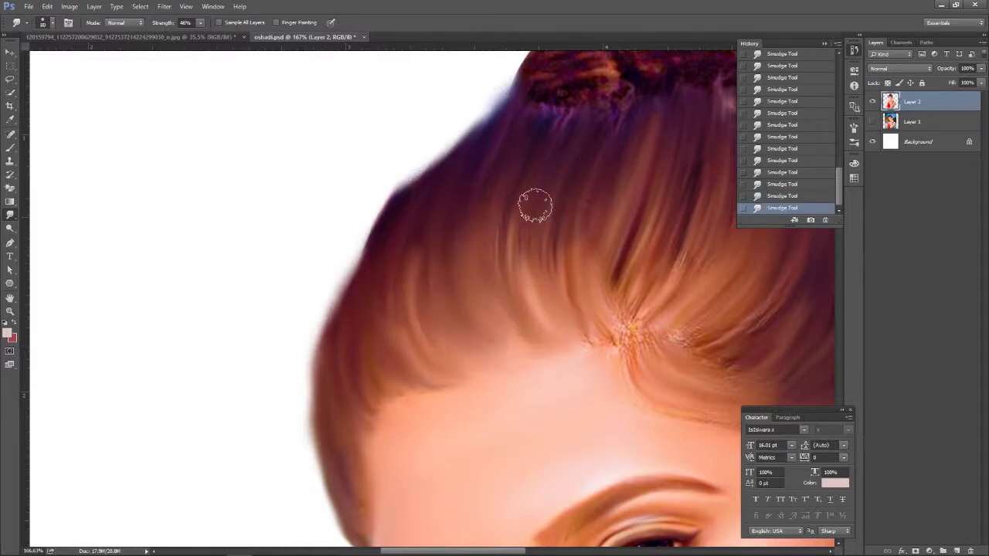
Smear the strands at the parting and clear blue fringes along the hair's right edge
scroll(347, 221, down, 2)
scroll(347, 221, down, 2)
scroll(353, 325, up, 1)
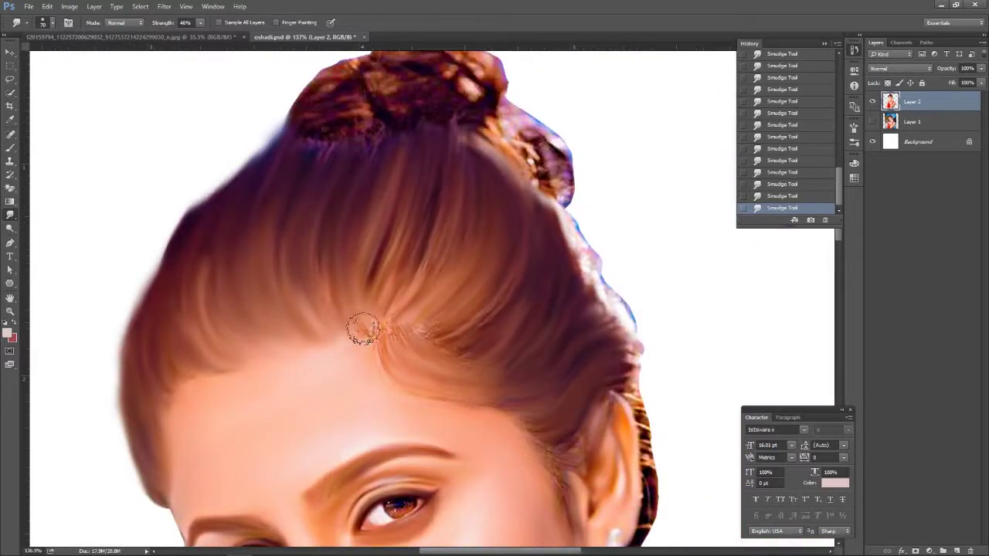
scroll(371, 332, up, 1)
scroll(391, 345, up, 1)
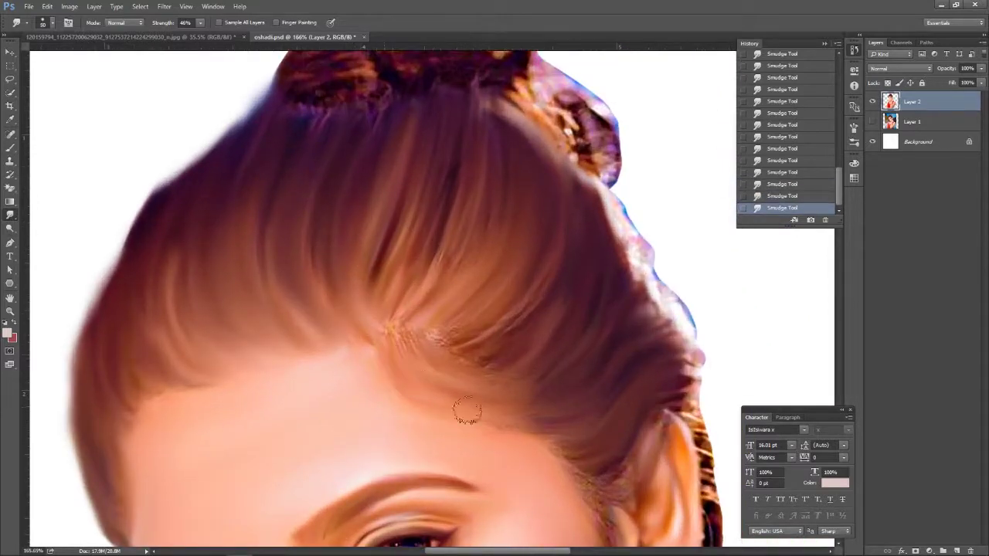
mouse_move(397, 319)
mouse_down()
mouse_move(382, 209)
mouse_move(243, 209)
mouse_up()
mouse_move(468, 151)
mouse_down()
mouse_move(453, 302)
mouse_move(564, 321)
mouse_up()
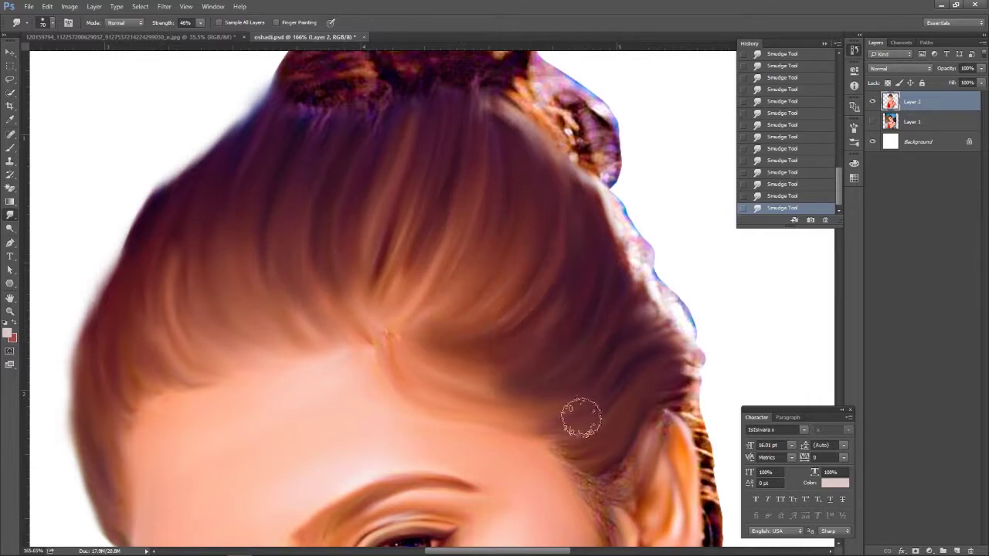
drag(518, 361, 419, 302)
mouse_move(539, 157)
mouse_down()
mouse_move(556, 231)
mouse_move(599, 309)
mouse_move(570, 283)
mouse_up()
mouse_move(548, 201)
mouse_down()
mouse_move(600, 349)
mouse_move(510, 193)
mouse_up()
scroll(271, 266, down, 1)
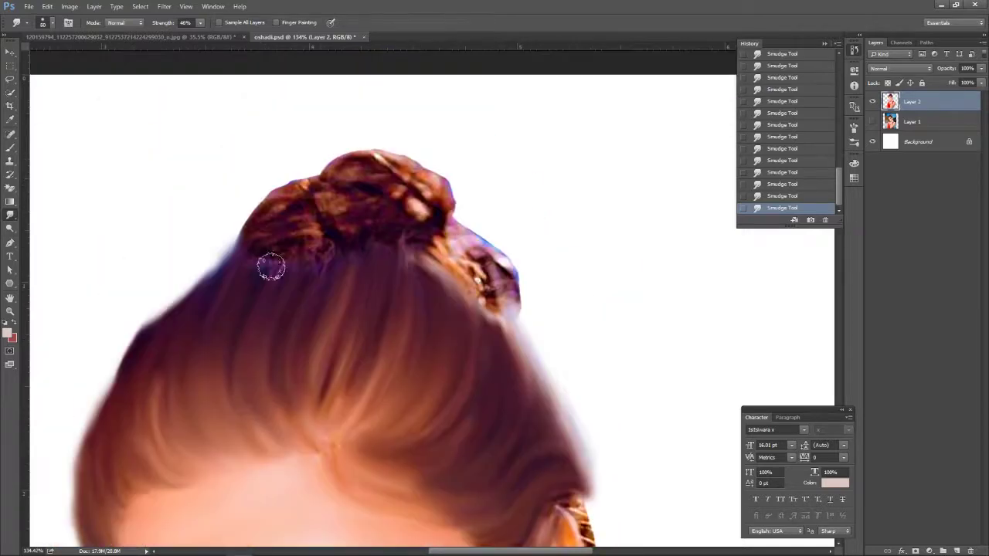
Smudge the bun strands, its dark right edge, the ear edge and strands behind the ear
mouse_move(320, 272)
mouse_down()
mouse_move(270, 209)
mouse_move(300, 236)
mouse_move(404, 231)
mouse_move(415, 210)
mouse_move(389, 172)
mouse_move(316, 194)
mouse_up()
mouse_move(448, 224)
mouse_down()
mouse_move(474, 243)
mouse_move(466, 241)
mouse_move(494, 302)
mouse_up()
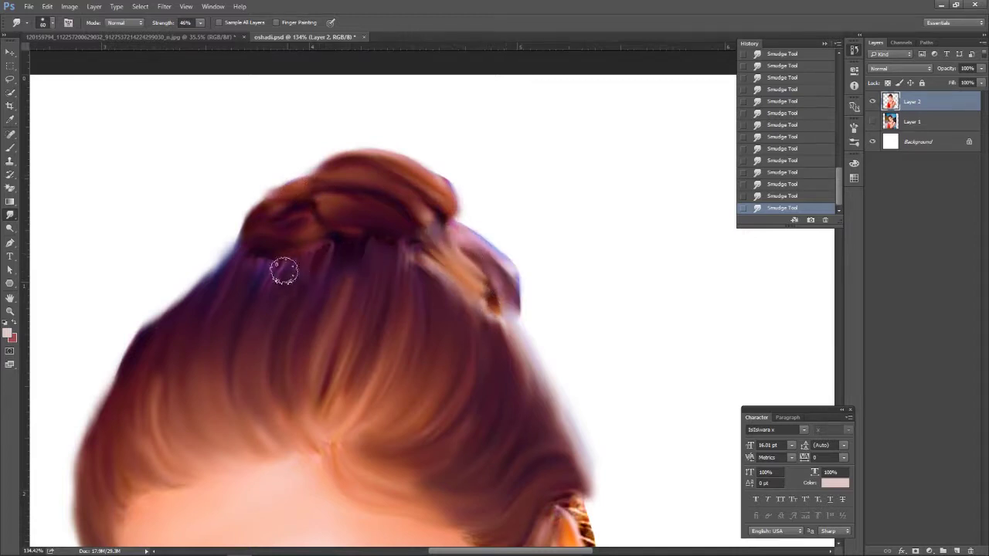
scroll(475, 377, down, 3)
scroll(475, 377, up, 2)
scroll(331, 342, up, 3)
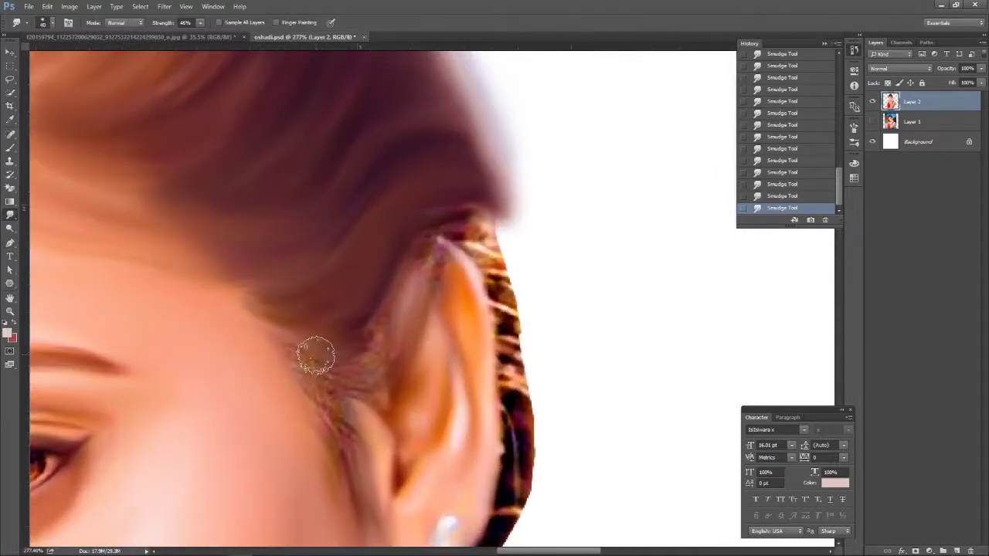
drag(343, 449, 361, 358)
drag(437, 232, 521, 471)
scroll(510, 323, down, 3)
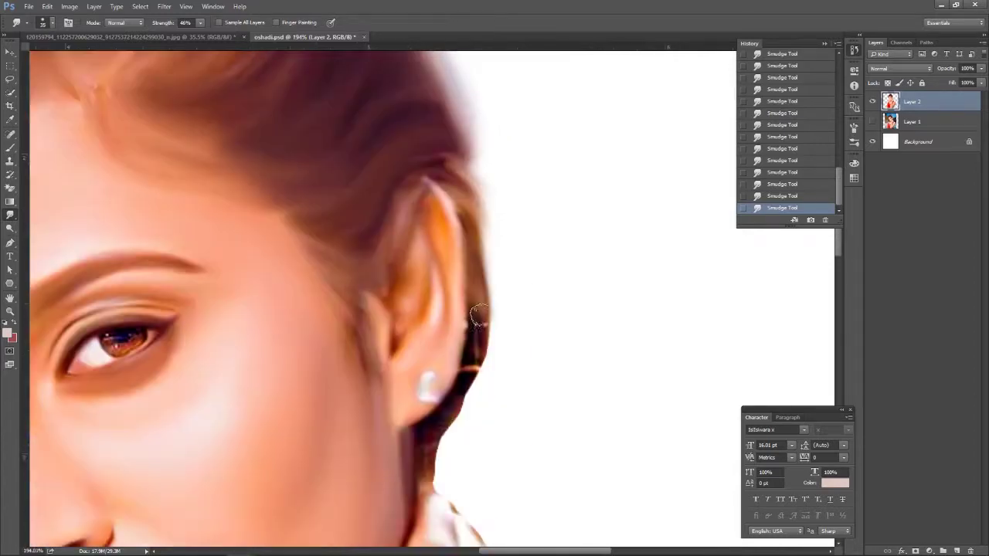
scroll(442, 468, down, 2)
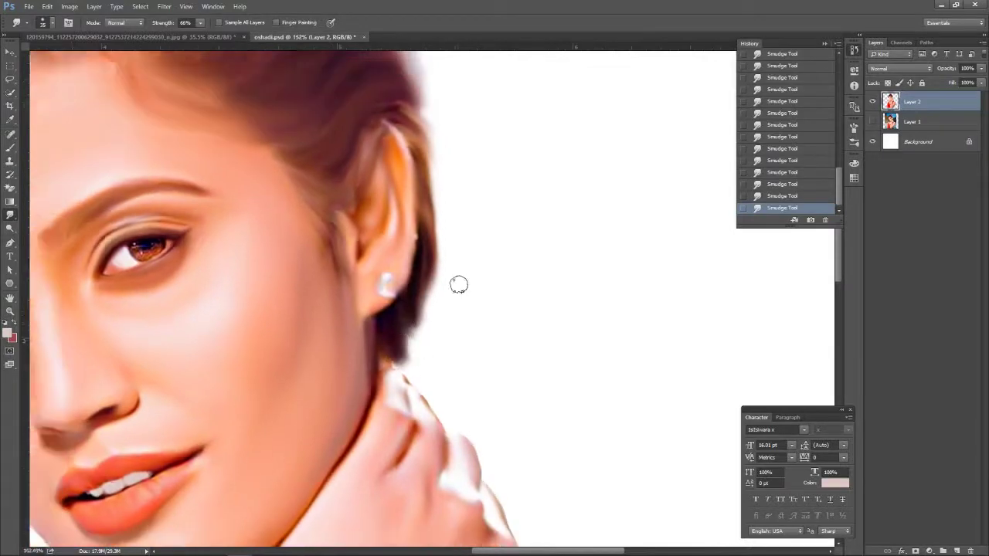
scroll(458, 285, down, 2)
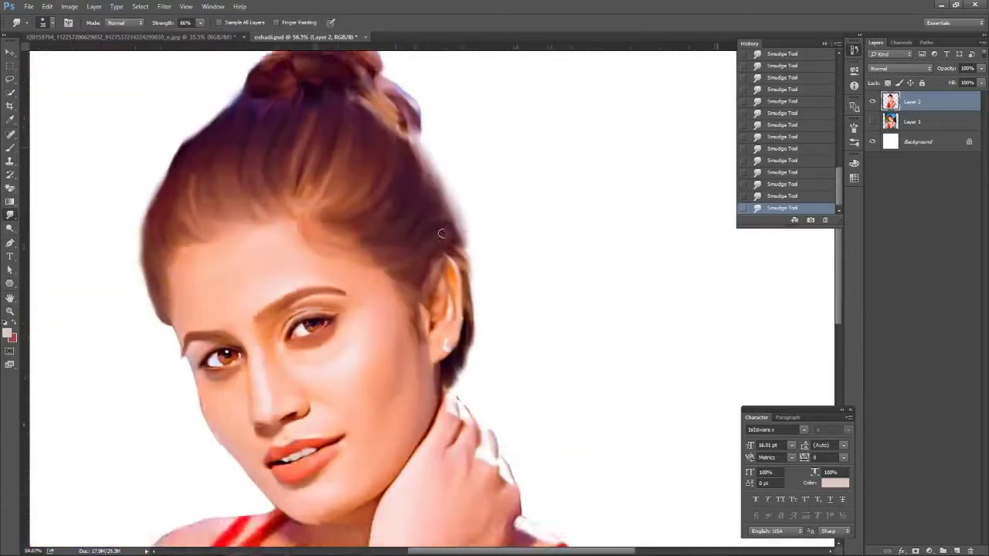
scroll(442, 232, up, 2)
scroll(431, 232, up, 3)
scroll(493, 231, up, 1)
scroll(492, 230, down, 2)
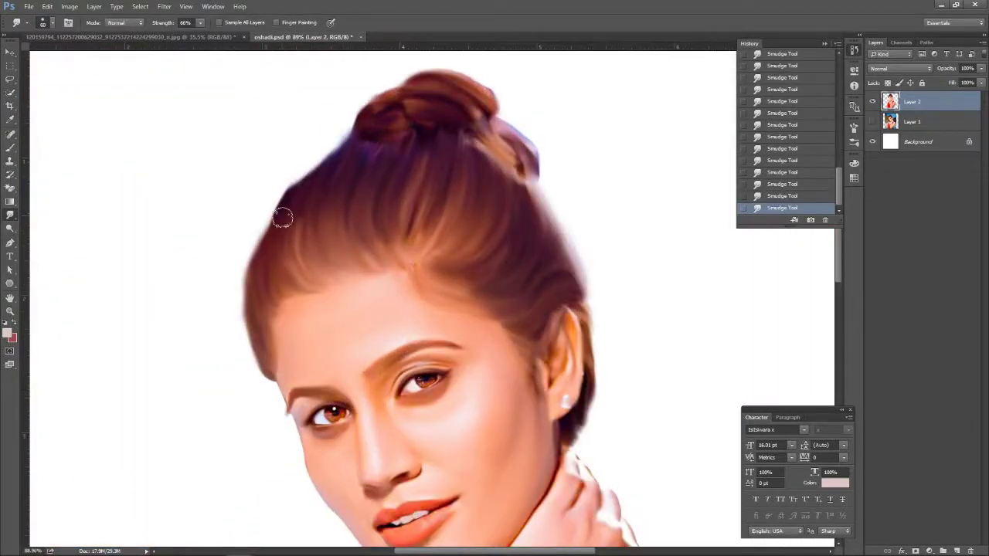
Smudge the hair edge near the bun, stepping back and restoring the strokes
drag(282, 214, 371, 106)
key(ctrl+alt+z)
key(ctrl+alt+z)
key(ctrl+alt+z)
key(ctrl+shift+z)
key(ctrl+shift+z)
key(ctrl+shift+z)
scroll(298, 193, down, 2)
scroll(408, 271, up, 2)
right_click(398, 248)
key(Escape)
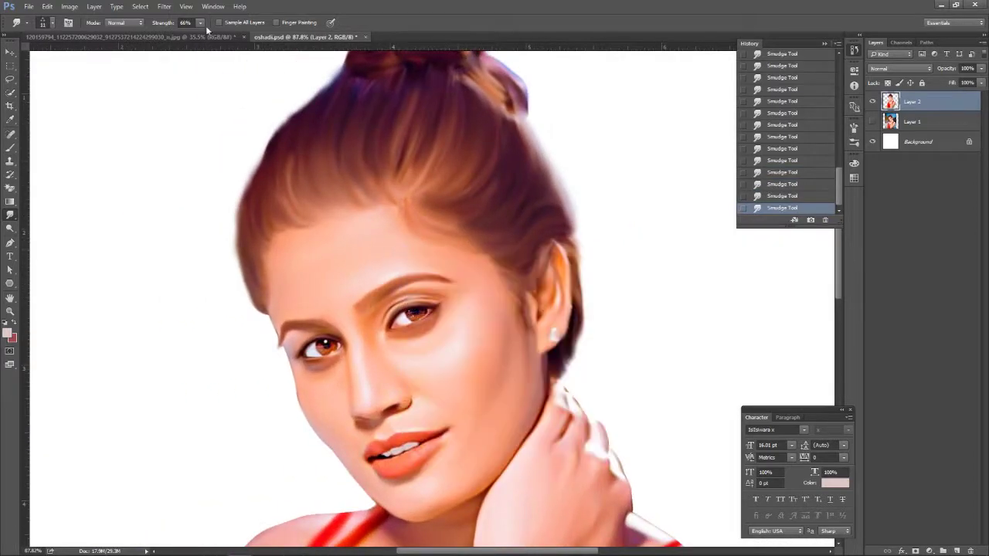
scroll(338, 115, up, 1)
scroll(338, 115, up, 1)
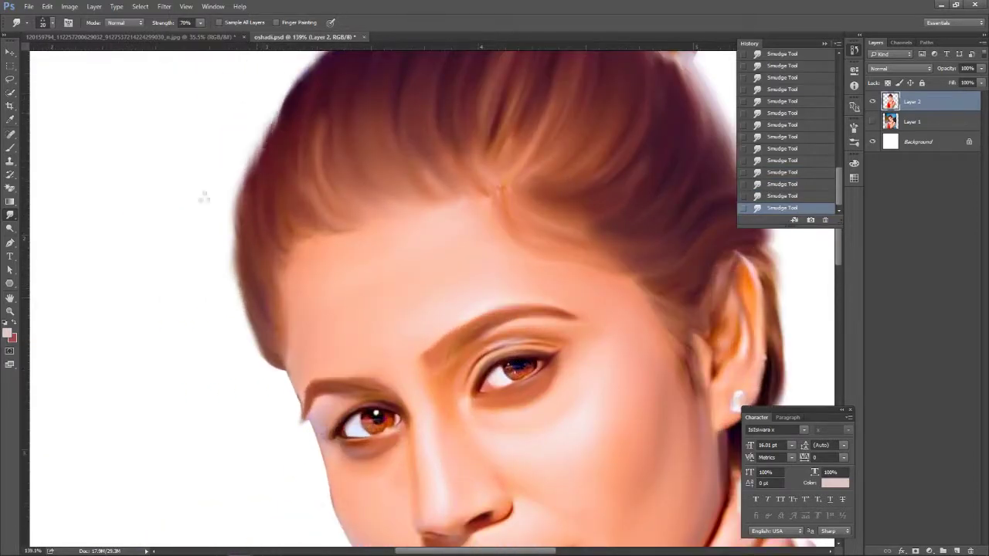
Smudge the left hair edge upward along the forehead
drag(246, 252, 270, 104)
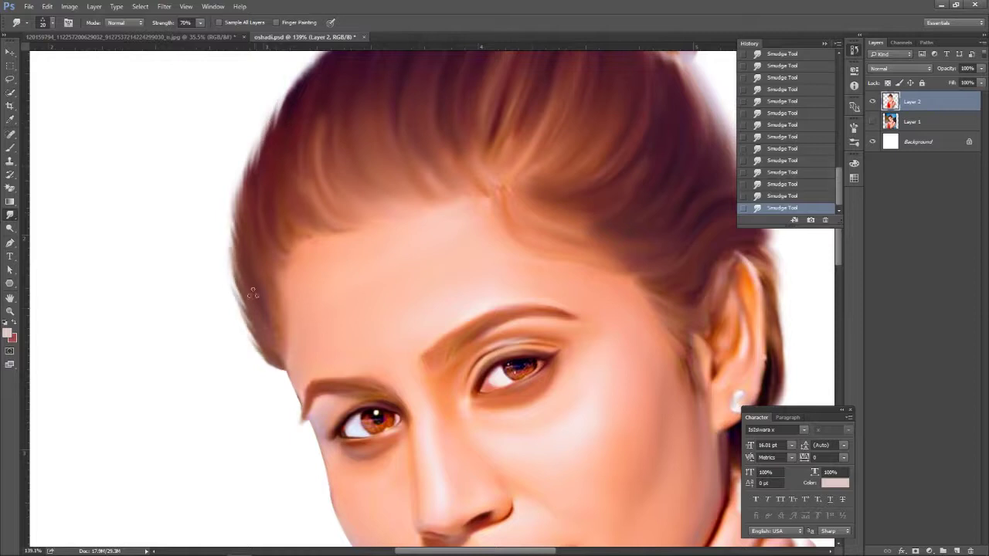
scroll(274, 360, up, 3)
scroll(314, 274, up, 4)
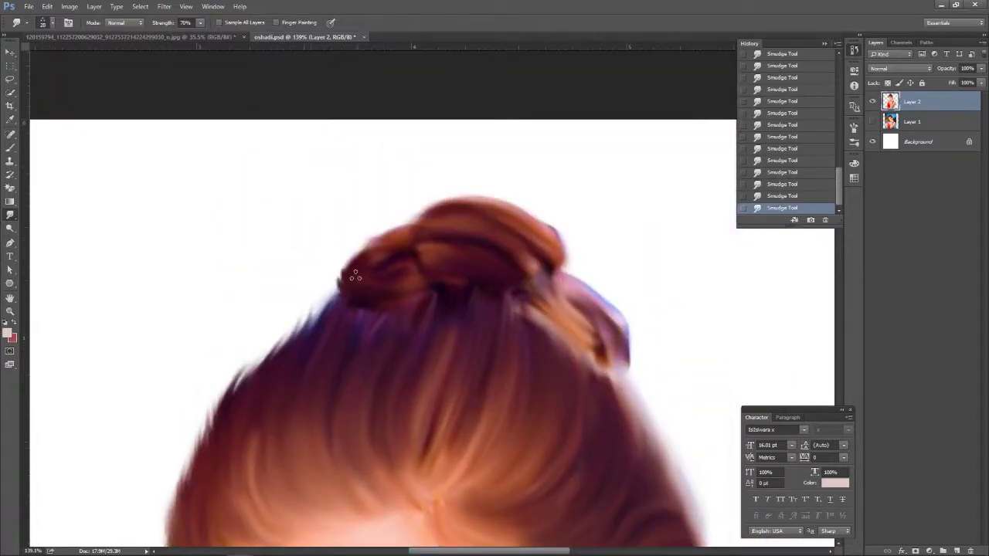
scroll(378, 216, down, 1)
scroll(384, 188, right, 3)
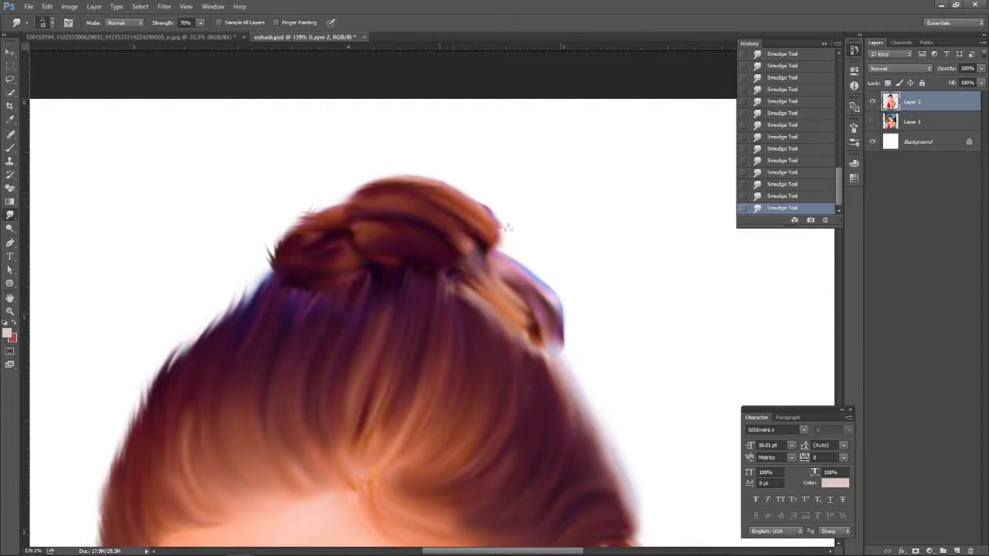
scroll(548, 319, down, 2)
scroll(548, 319, right, 3)
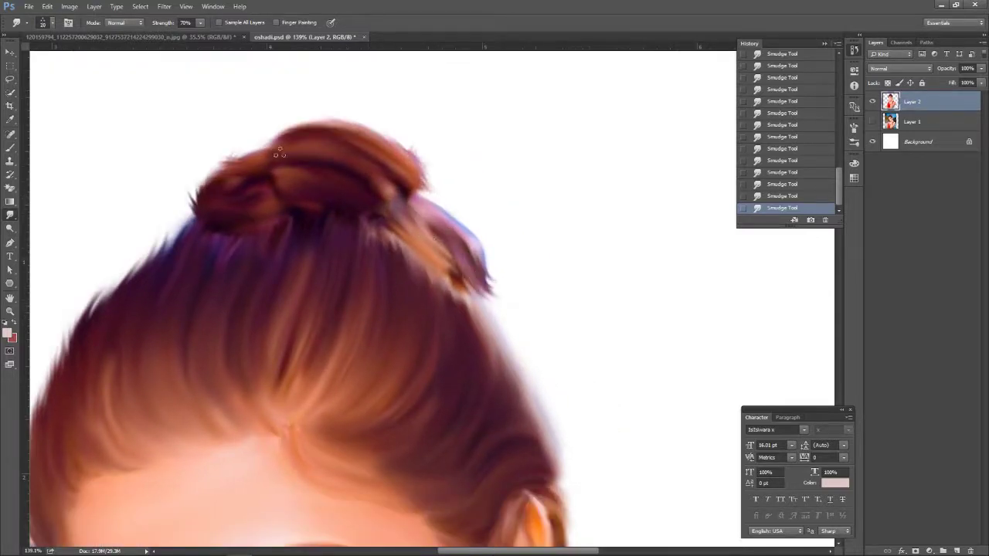
At 65% Smudge strength, smudge the top of the bun and the right hair edge
key(6)
key(5)
drag(284, 139, 315, 130)
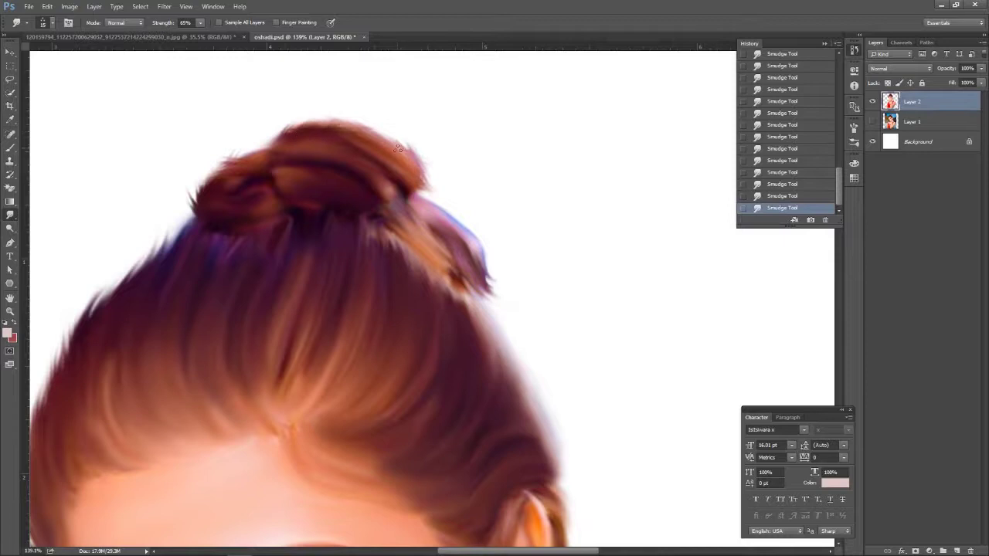
scroll(381, 130, down, 3)
scroll(381, 130, right, 2)
drag(452, 232, 485, 333)
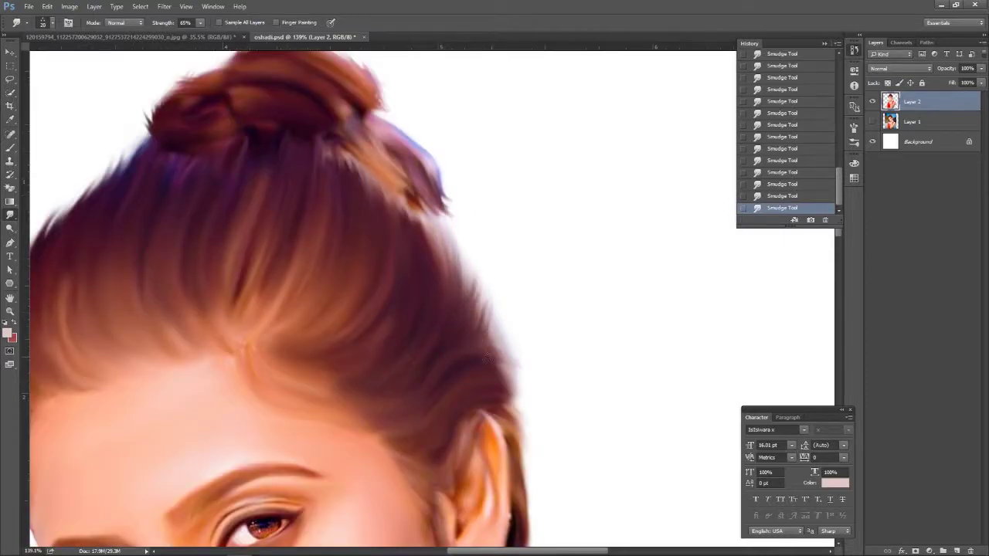
Set Smudge strength to 54% and brush size 15, then raise strength to 78%
key(bracketleft)
key(bracketleft)
key(bracketleft)
key(5)
key(4)
scroll(466, 332, down, 3)
scroll(486, 331, up, 4)
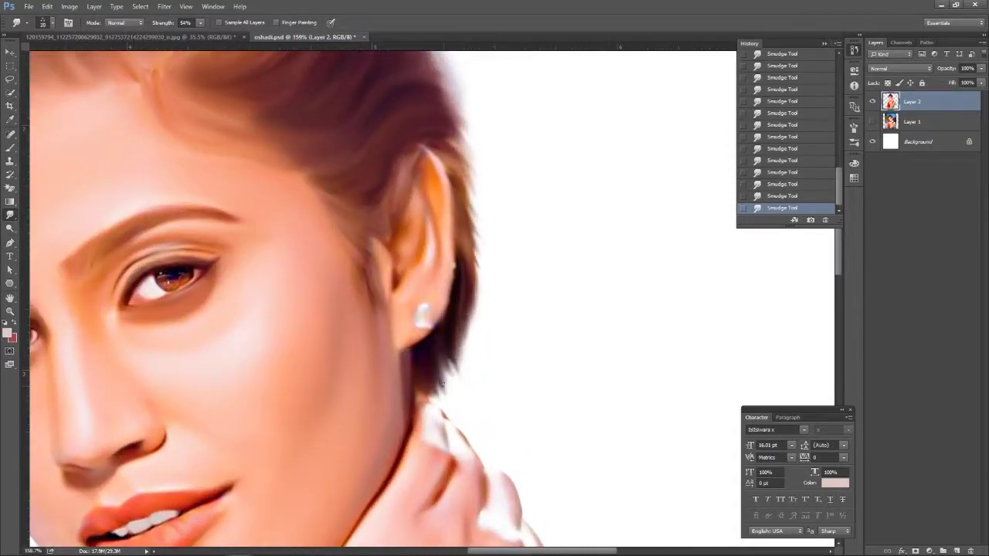
scroll(468, 339, down, 3)
scroll(441, 309, up, 3)
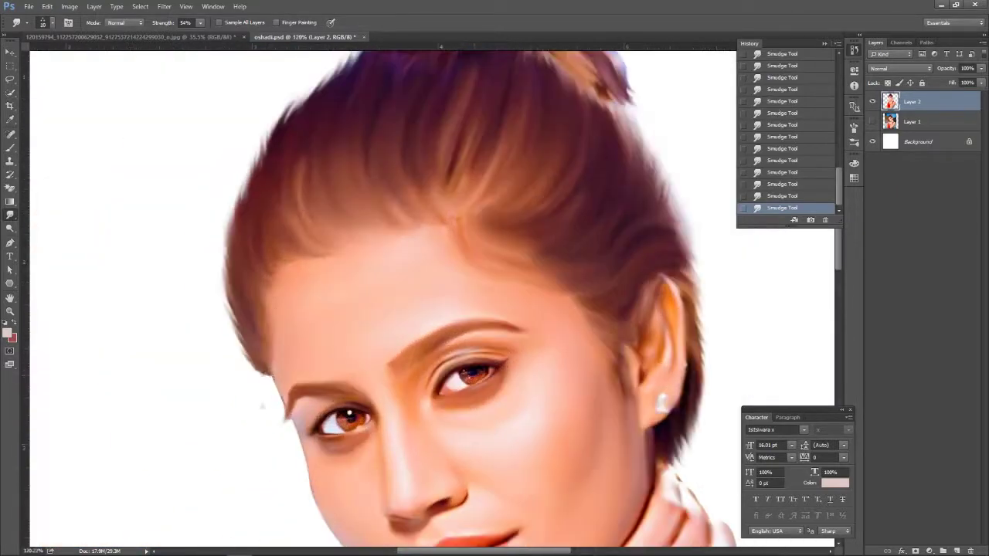
scroll(433, 347, up, 1)
key(7)
key(8)
scroll(260, 445, down, 3)
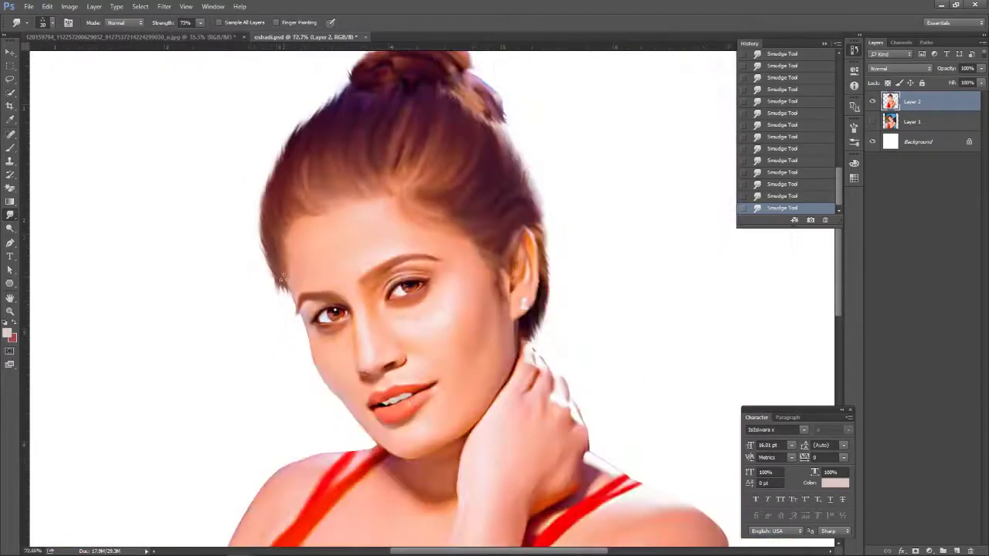
Set Smudge strength to 57% and smudge the left hairline into soft strands
key(ctrl+alt+z)
key(ctrl+alt+z)
key(ctrl+alt+z)
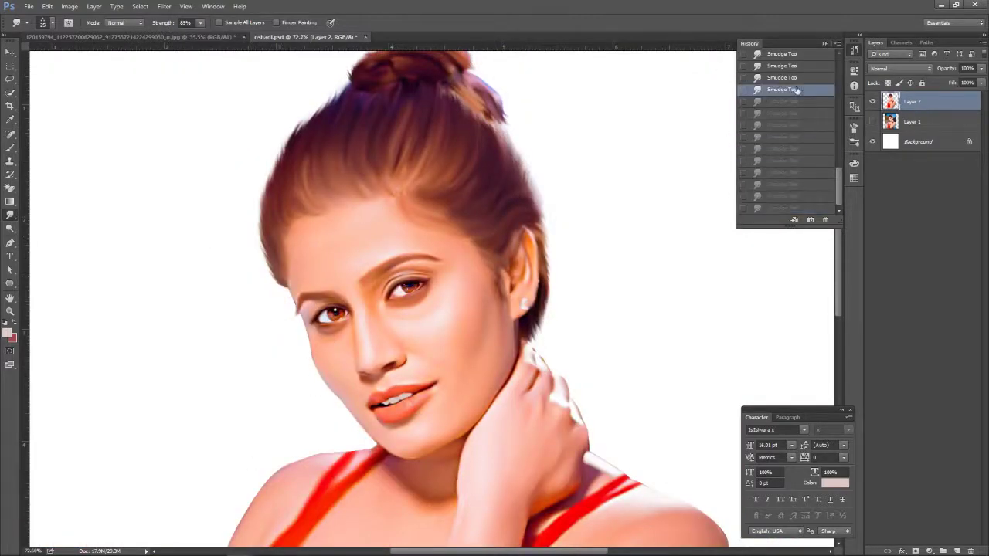
scroll(371, 232, up, 1)
key(5)
key(7)
scroll(309, 224, up, 1)
key(ctrl+shift+z)
key(ctrl+shift+z)
key(ctrl+shift+z)
drag(229, 218, 232, 263)
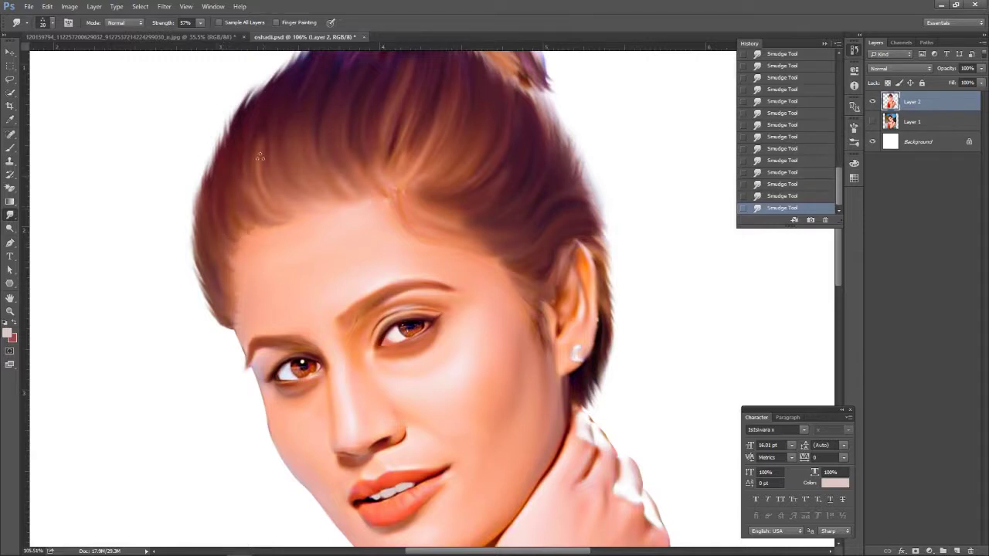
scroll(263, 183, down, 3)
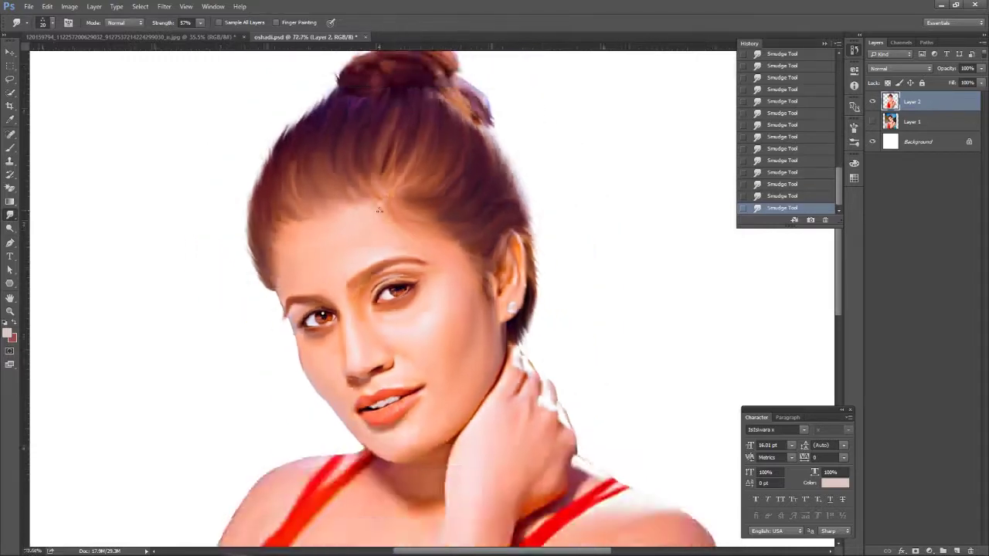
scroll(233, 292, up, 3)
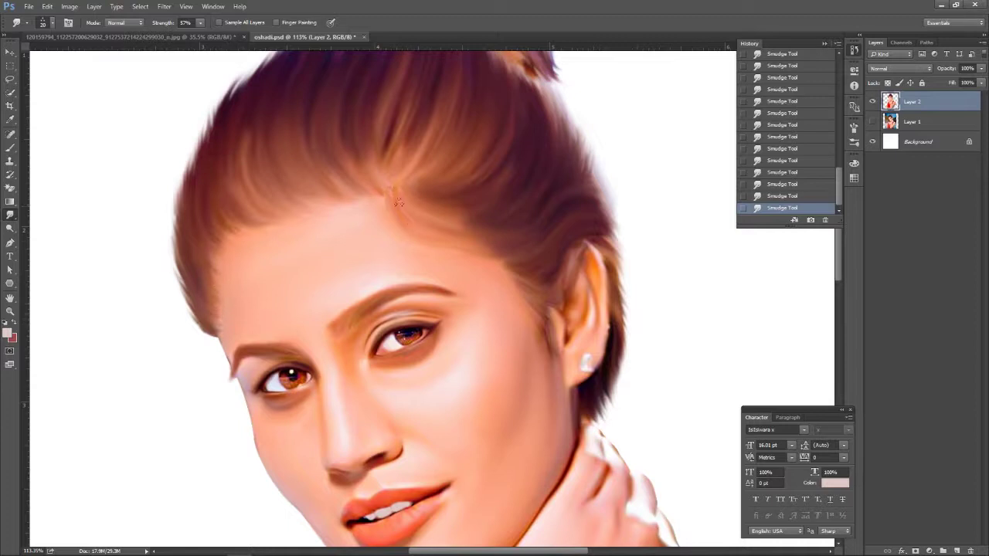
scroll(229, 270, down, 3)
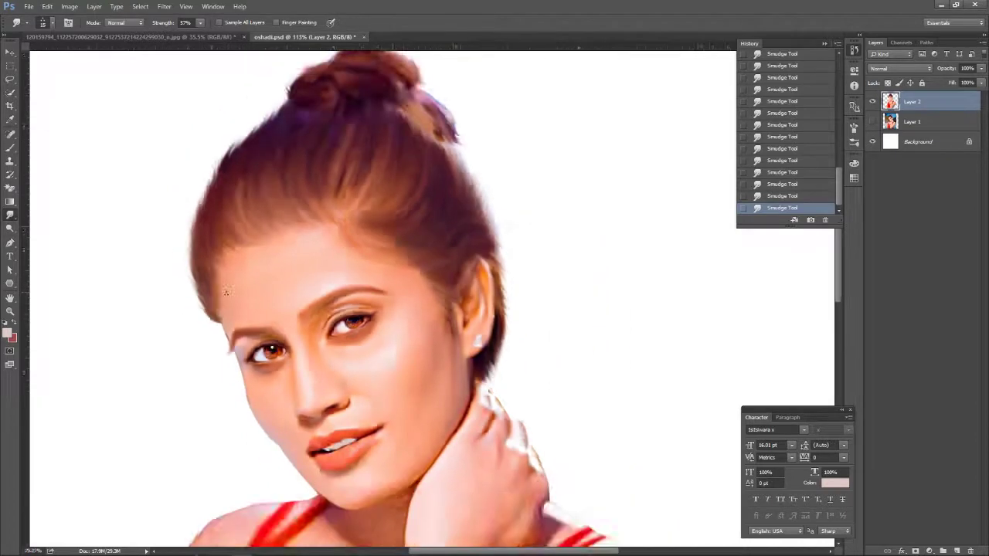
scroll(230, 271, up, 1)
Compare the result against an earlier smudge state in History
click(789, 89)
scroll(799, 75, up, 3)
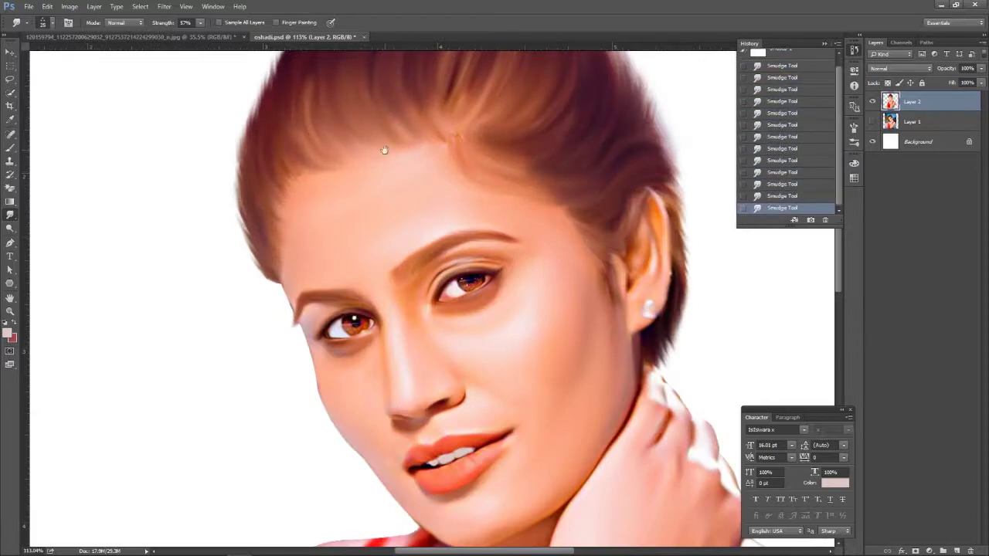
scroll(408, 347, up, 3)
scroll(597, 381, down, 1)
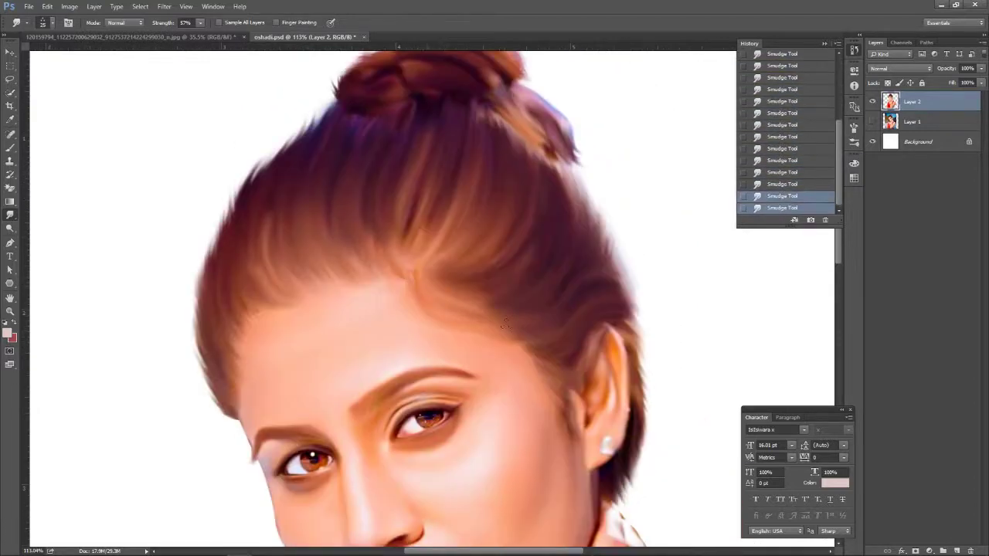
scroll(597, 381, down, 1)
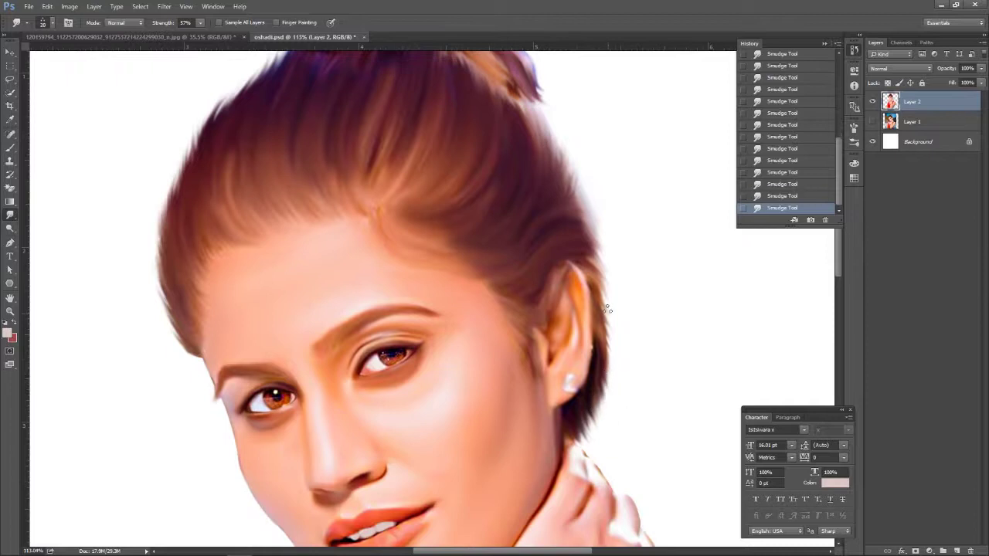
scroll(610, 373, up, 2)
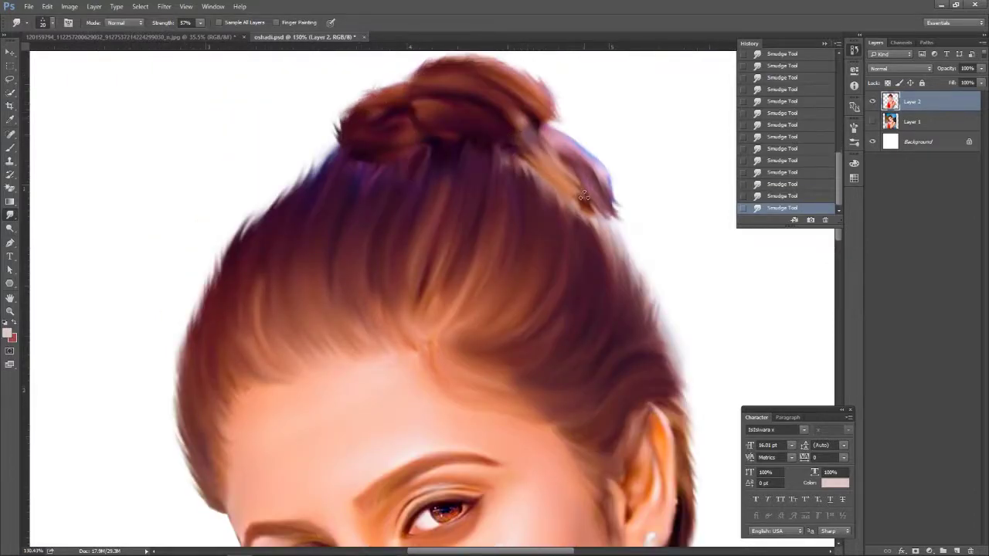
scroll(529, 158, down, 2)
scroll(254, 232, up, 3)
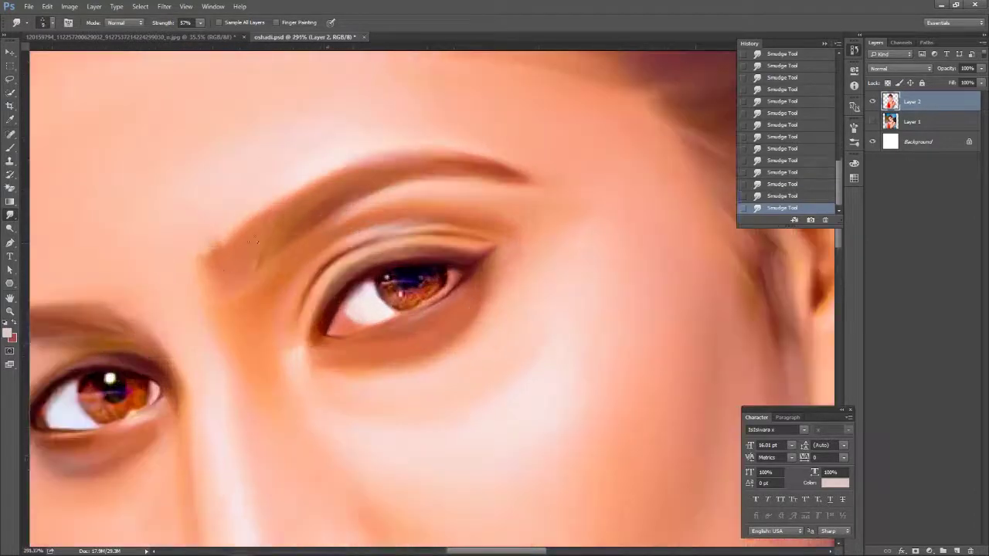
scroll(255, 232, down, 2)
Switch to the Burn Tool and darken the brow above the right eye
right_click(10, 228)
click(46, 235)
drag(309, 278, 371, 266)
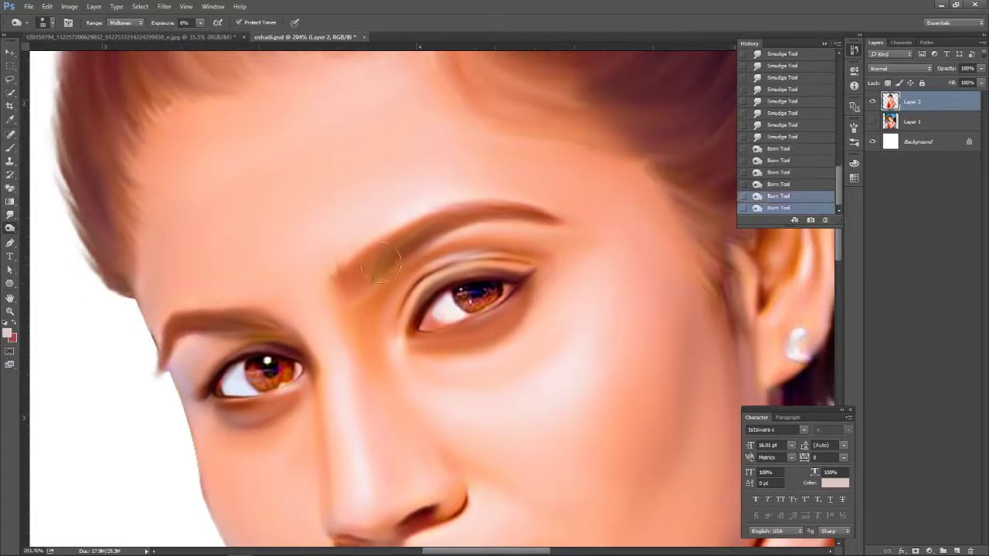
Sharpen the brow above the right eye with the Sharpen Tool, then return to Smudge
key(shift+r)
scroll(377, 271, up, 1)
right_click(307, 154)
key(Escape)
mouse_move(407, 253)
mouse_down()
mouse_move(433, 234)
mouse_move(423, 230)
mouse_up()
key(shift+r)
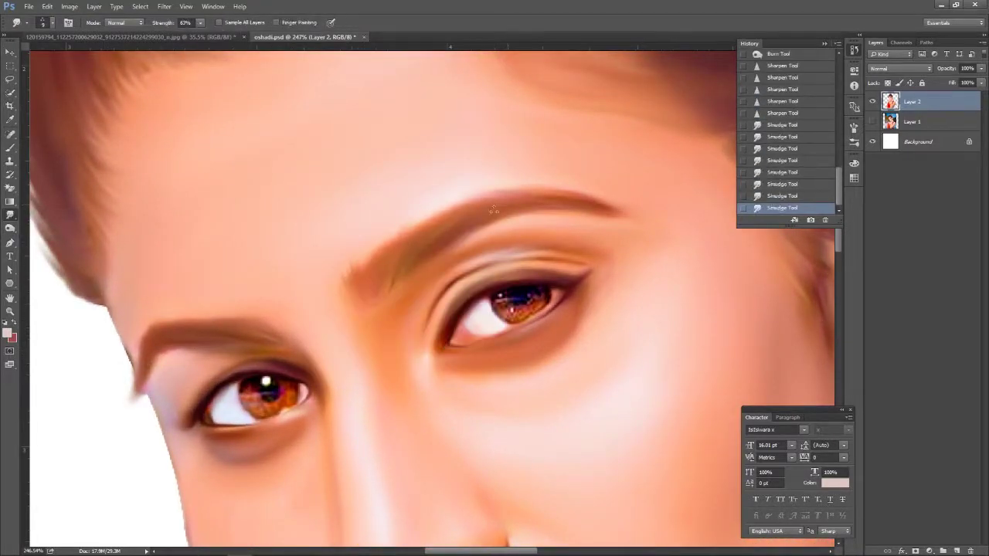
Bring the other eye and nose into view and save the portrait
drag(289, 323, 381, 215)
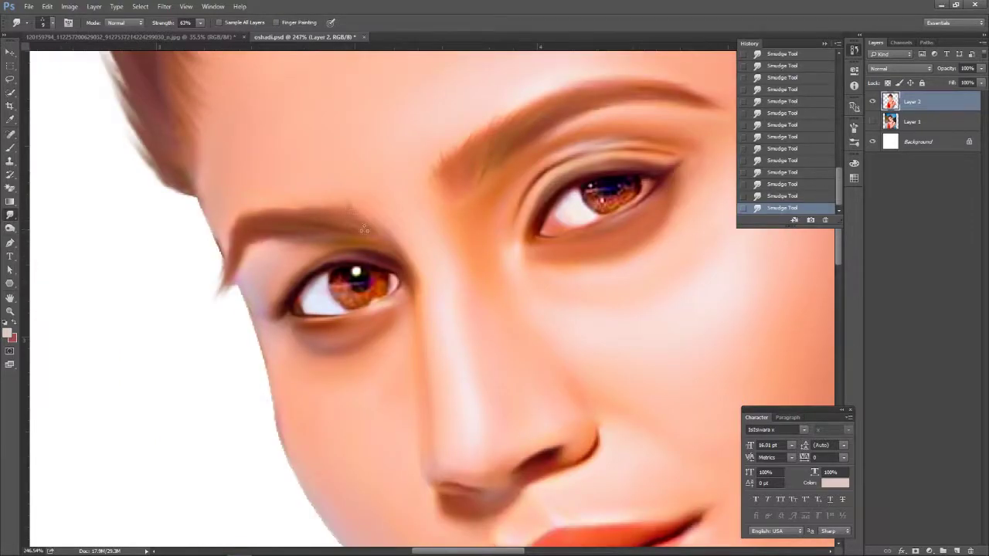
scroll(364, 231, down, 2)
scroll(328, 207, down, 2)
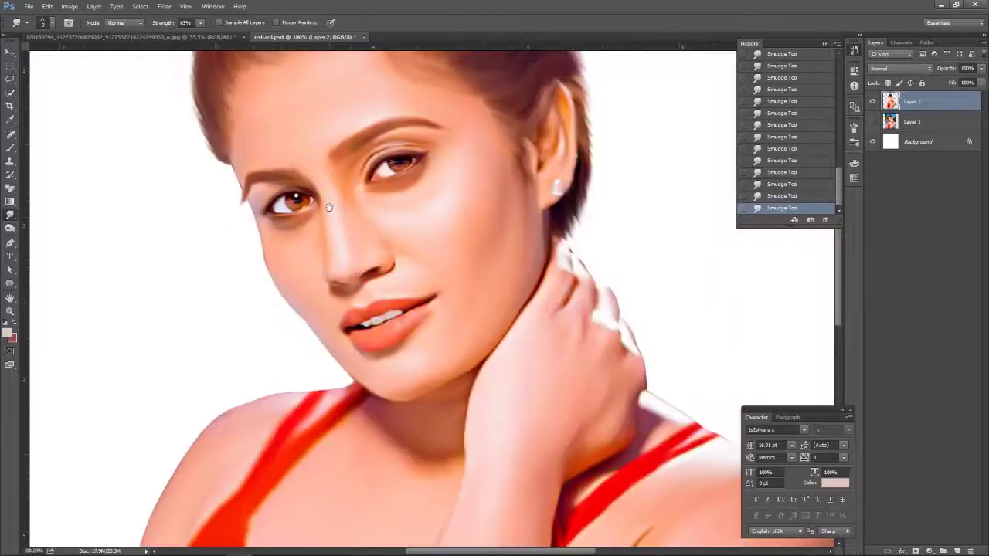
scroll(329, 208, down, 2)
scroll(279, 205, up, 2)
scroll(236, 203, up, 2)
key(v)
key(ctrl+s)
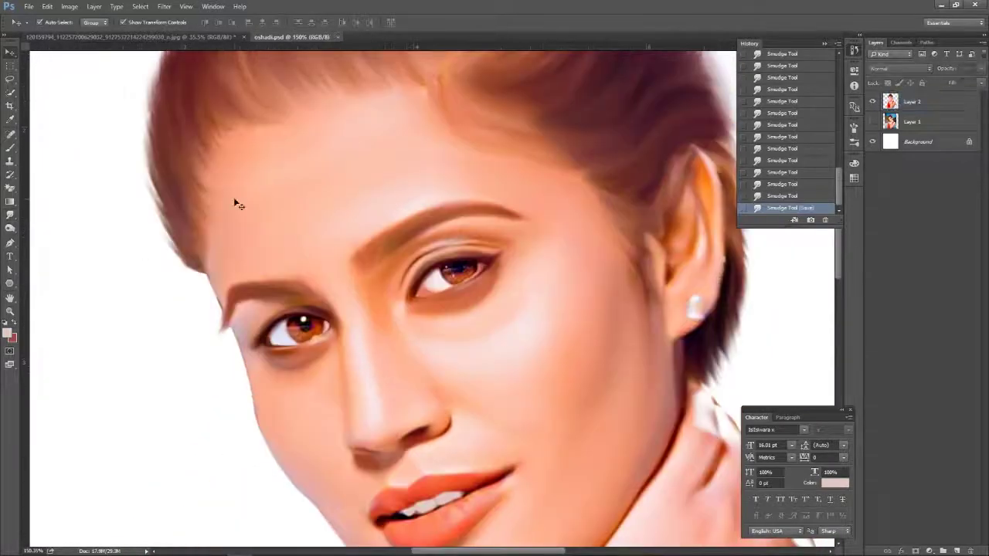
Create a new layer named 'hair' and save the file
scroll(235, 204, down, 2)
key(ctrl+shift+n)
text(hair)
key(Return)
key(ctrl+s)
key(p)
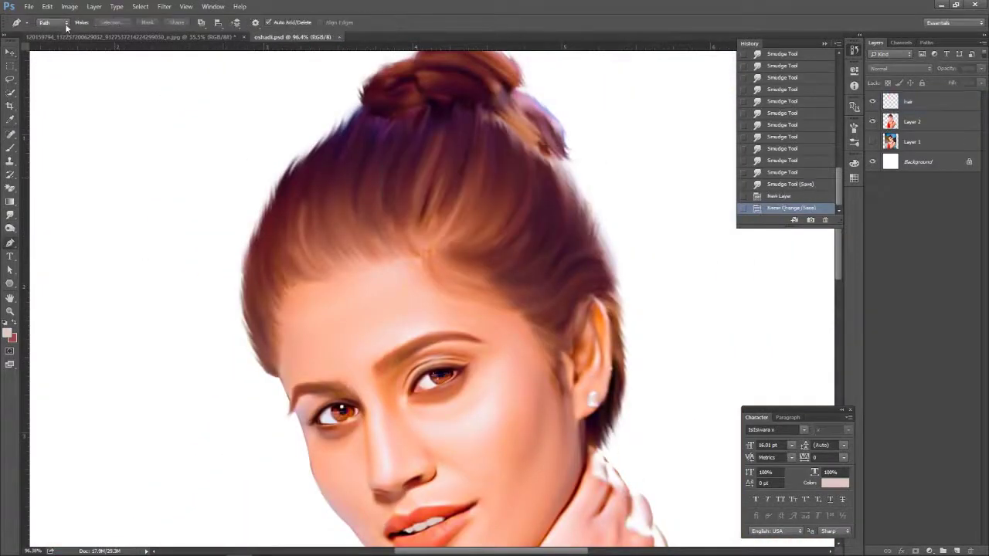
Sample the hair colour from the portrait with the Eyedropper
key(b)
right_click(521, 159)
key(Escape)
key(i)
click(481, 246)
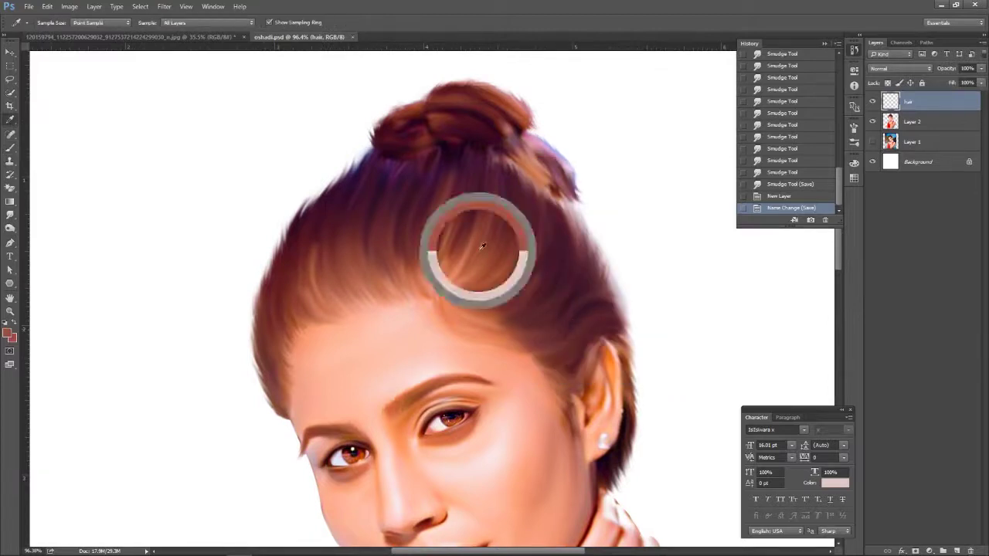
Trace four curved Pen strand paths over the top of the hair toward the bun
key(p)
scroll(433, 289, up, 1)
drag(447, 151, 496, 91)
click(397, 255)
click(408, 265)
drag(426, 151, 475, 75)
click(378, 255)
drag(391, 155, 433, 97)
click(342, 262)
drag(348, 174, 394, 110)
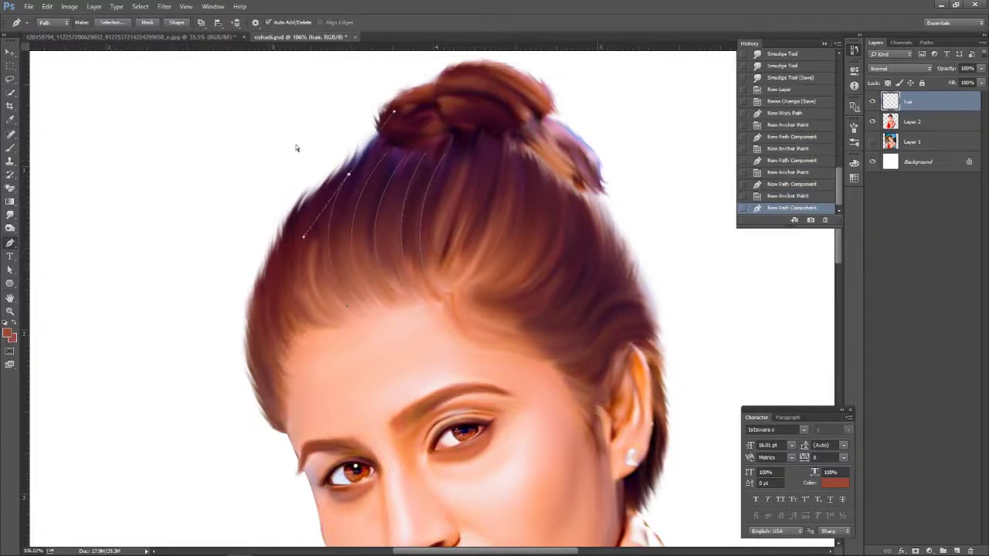
Add curved strand paths along the left hairline and over the right hair
click(266, 291)
drag(271, 273, 277, 253)
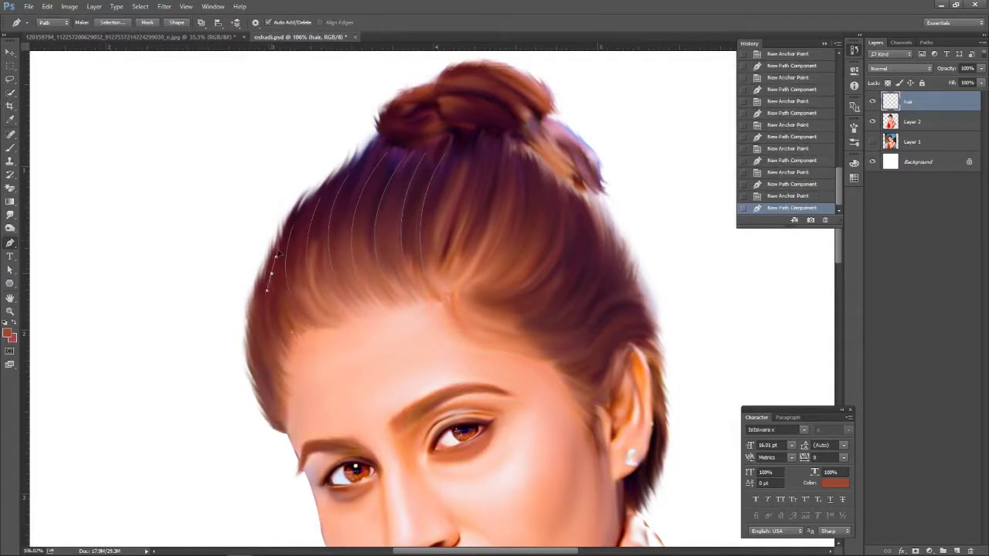
drag(269, 407, 221, 405)
click(451, 285)
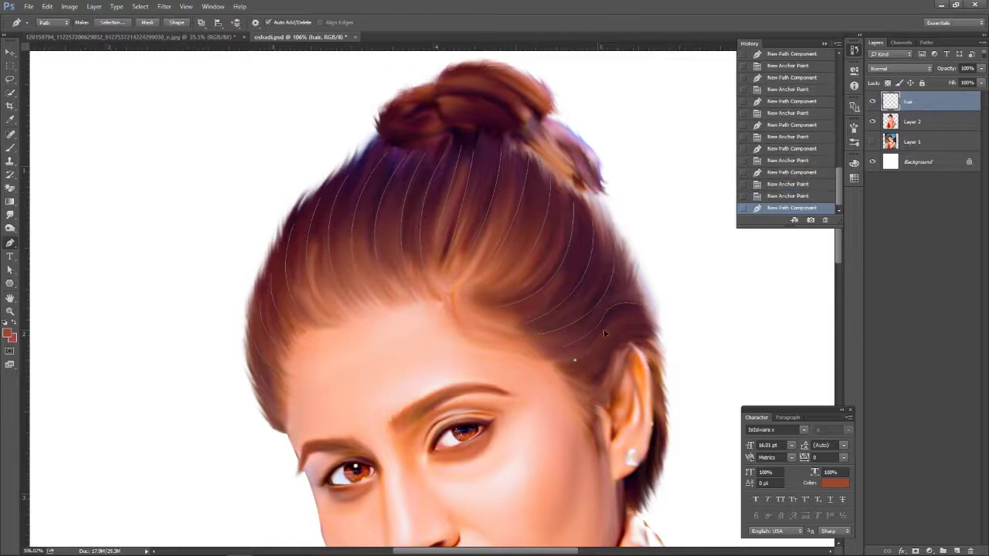
drag(627, 299, 563, 347)
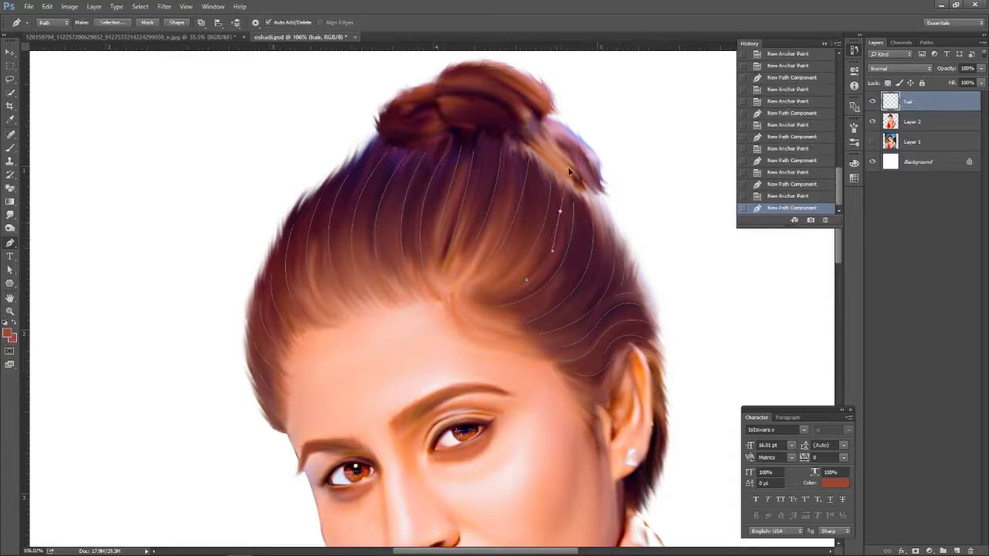
Add two curved strand paths over the hair bun
scroll(578, 335, up, 1)
scroll(579, 341, up, 2)
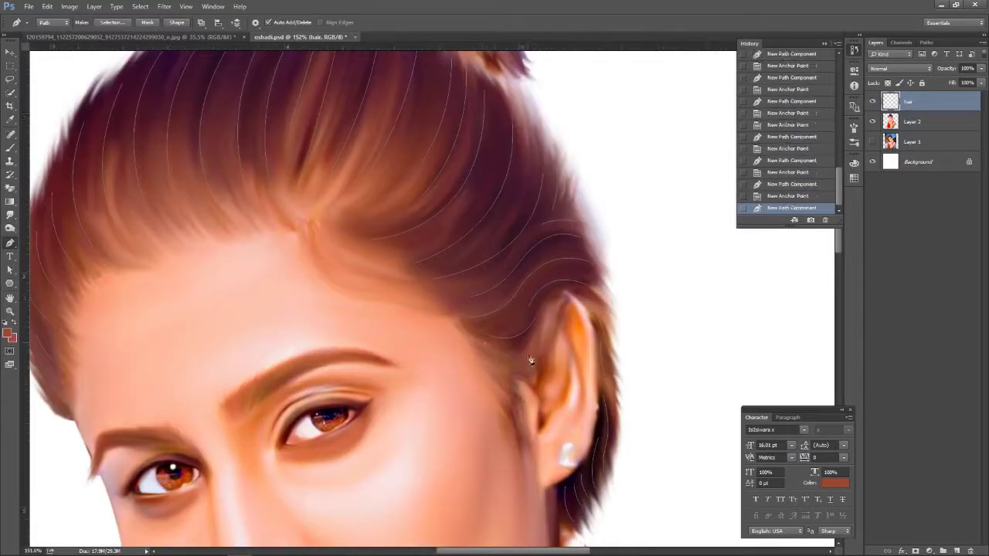
drag(587, 370, 577, 462)
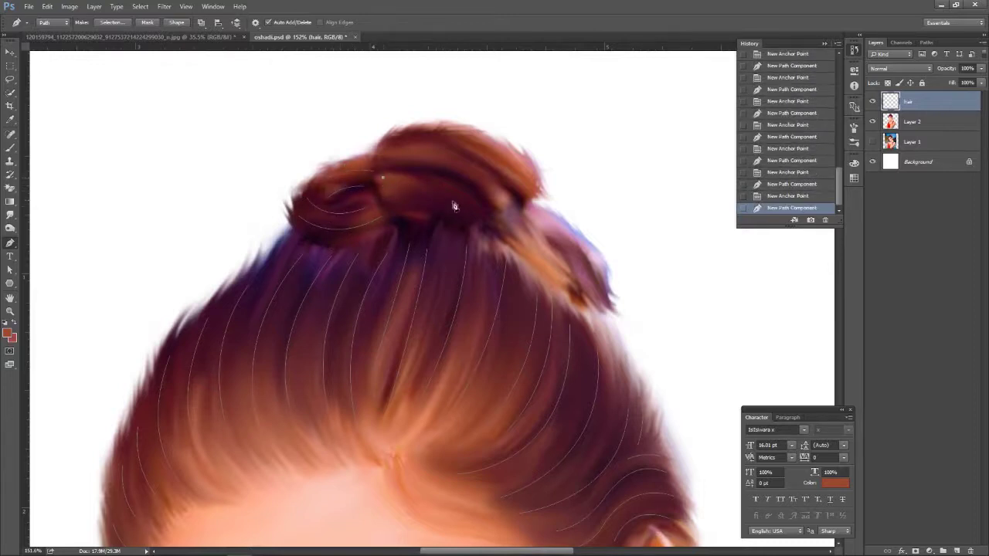
drag(468, 215, 516, 209)
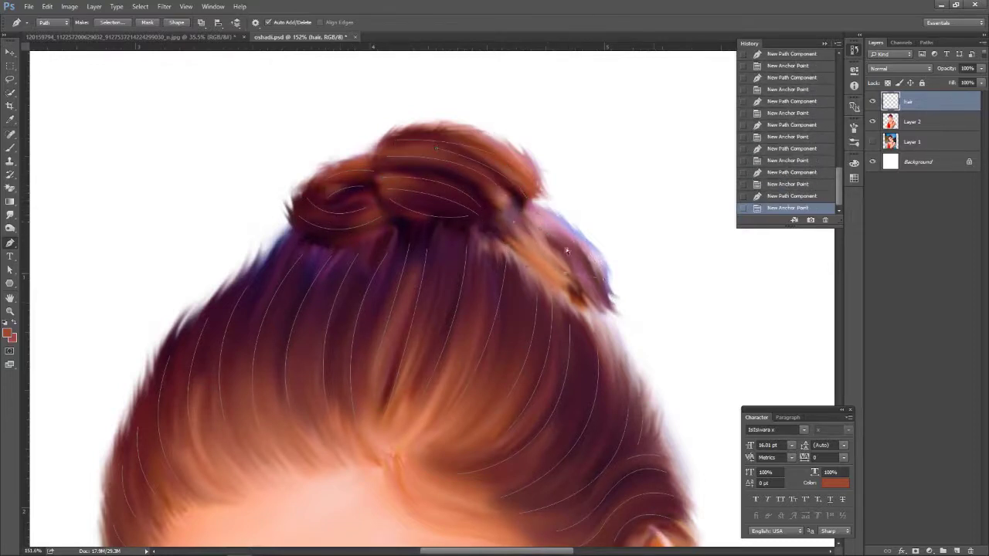
drag(495, 226, 558, 282)
Select a hair strand path with the Path Selection tool to copy it
scroll(558, 282, down, 3)
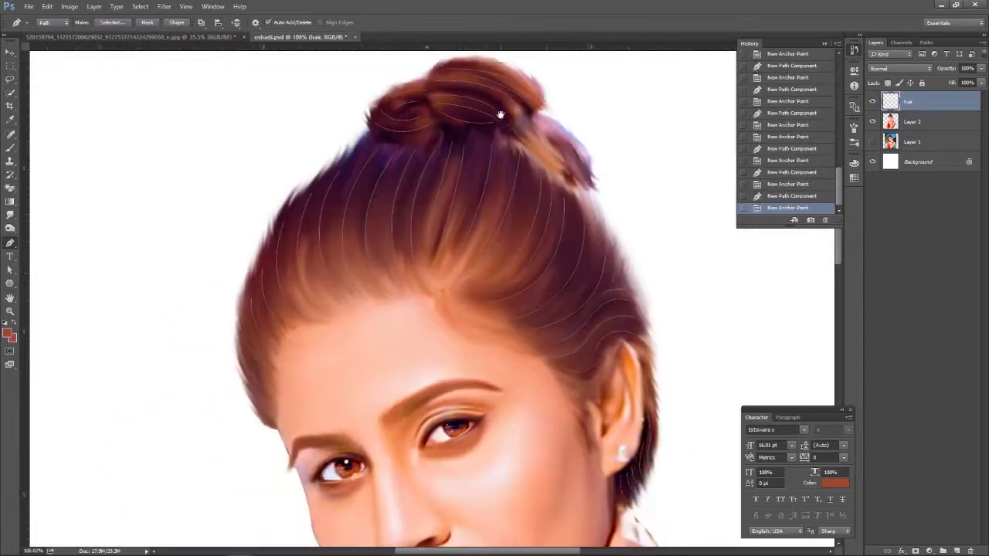
click(10, 270)
click(62, 266)
scroll(481, 269, up, 3)
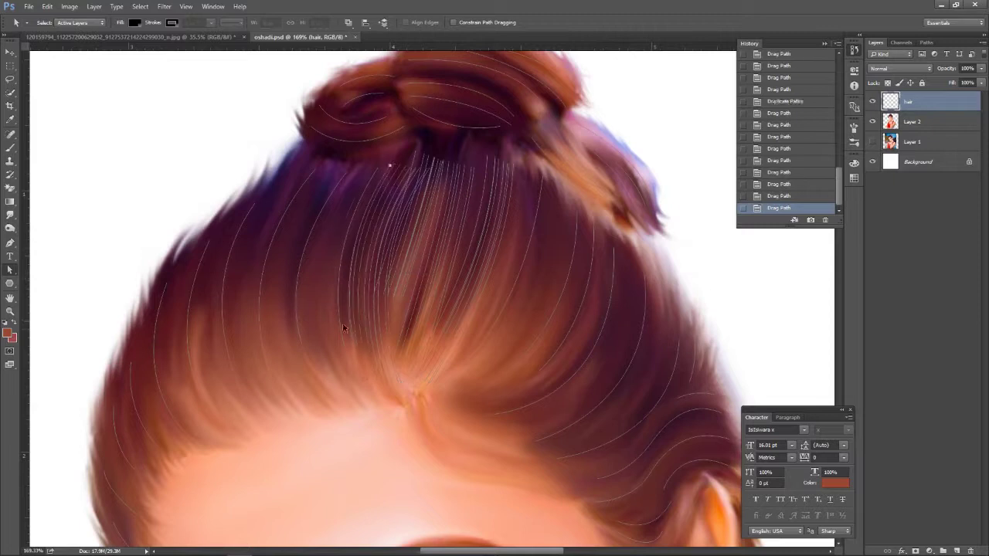
Duplicate and place copied strand paths along the hairline
drag(239, 303, 358, 274)
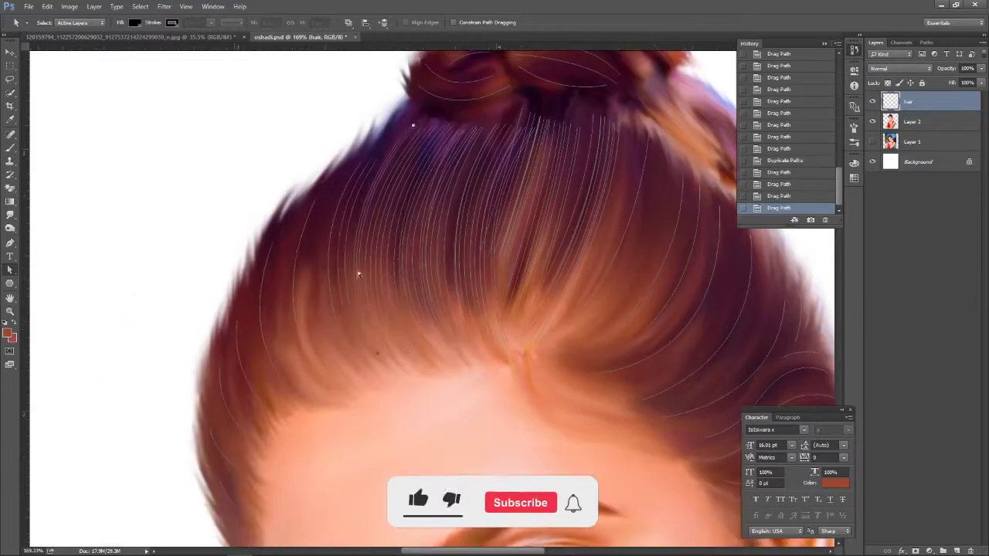
drag(245, 336, 306, 240)
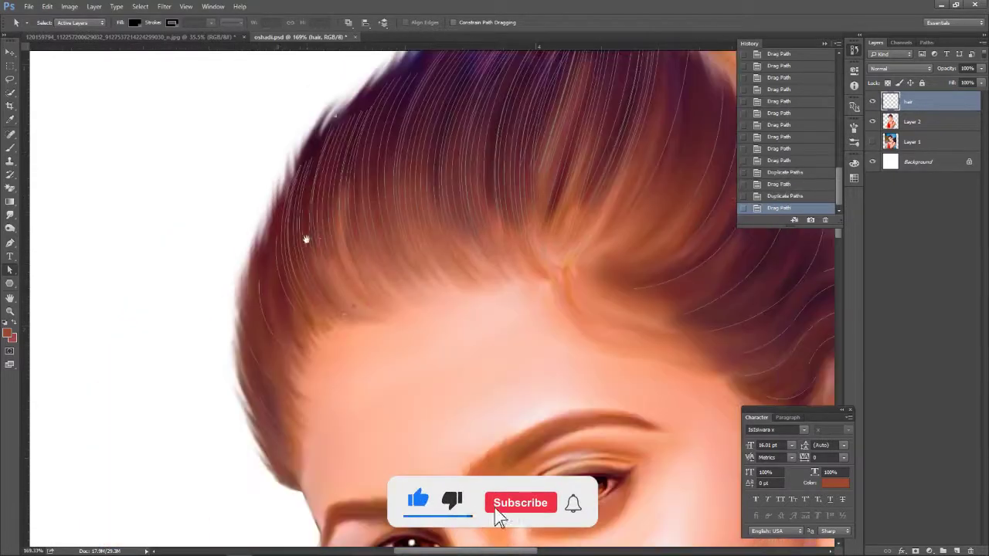
scroll(280, 313, down, 2)
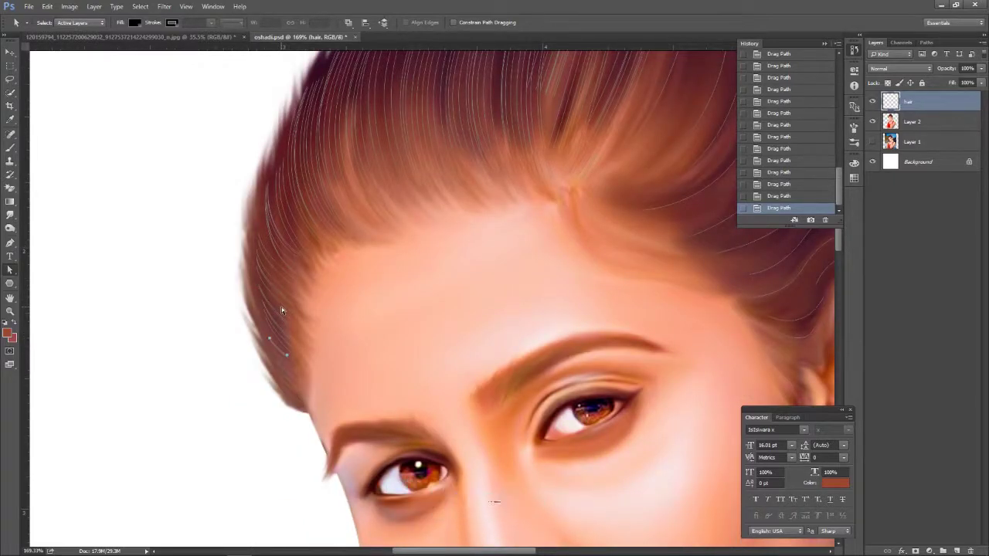
scroll(353, 172, up, 3)
scroll(403, 159, right, 2)
scroll(404, 158, right, 1)
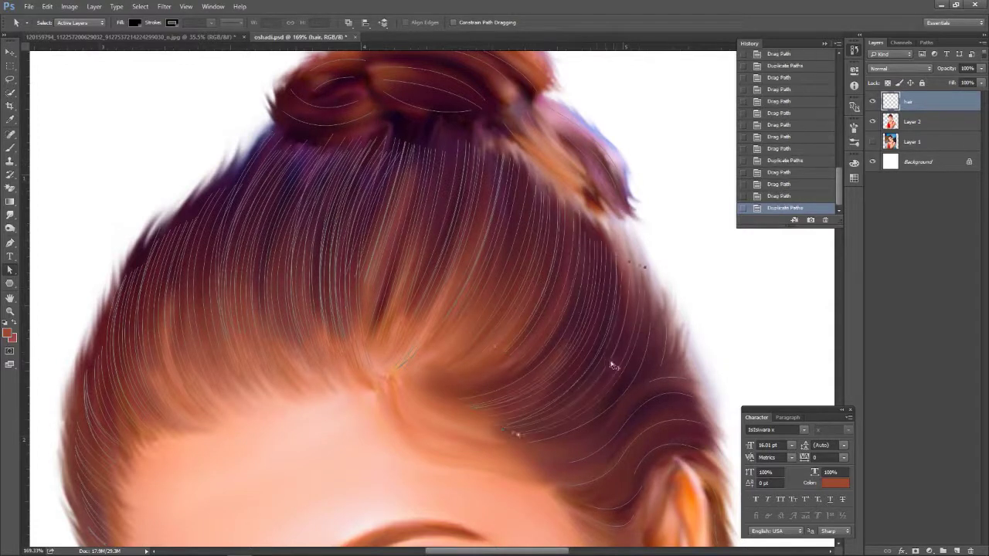
drag(630, 375, 537, 332)
drag(541, 360, 538, 379)
scroll(538, 356, down, 1)
scroll(527, 266, down, 1)
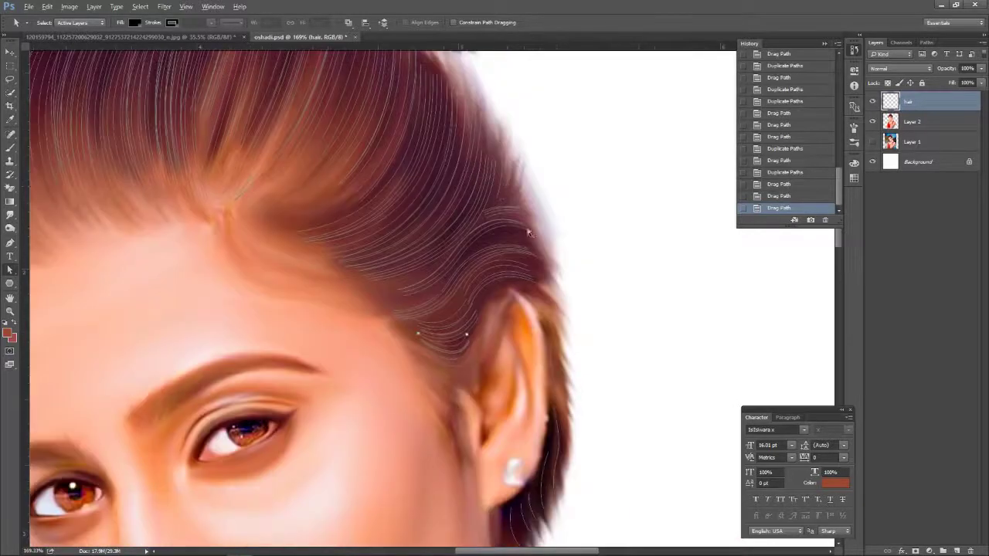
scroll(519, 229, up, 2)
Position more copied strand paths beside the ear and around the bun
click(511, 247)
drag(516, 308, 503, 217)
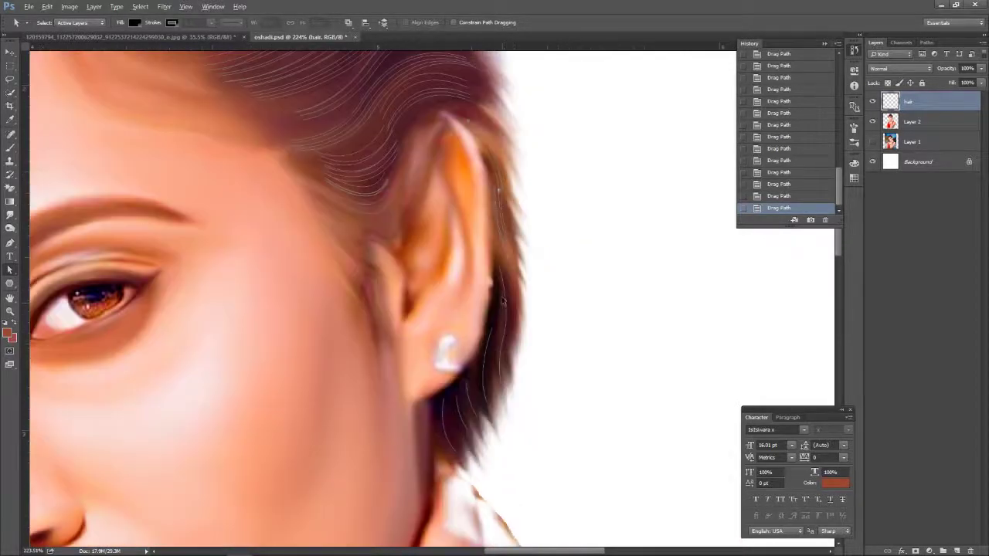
scroll(490, 354, down, 1)
click(474, 303)
scroll(450, 335, up, 10)
scroll(301, 229, left, 3)
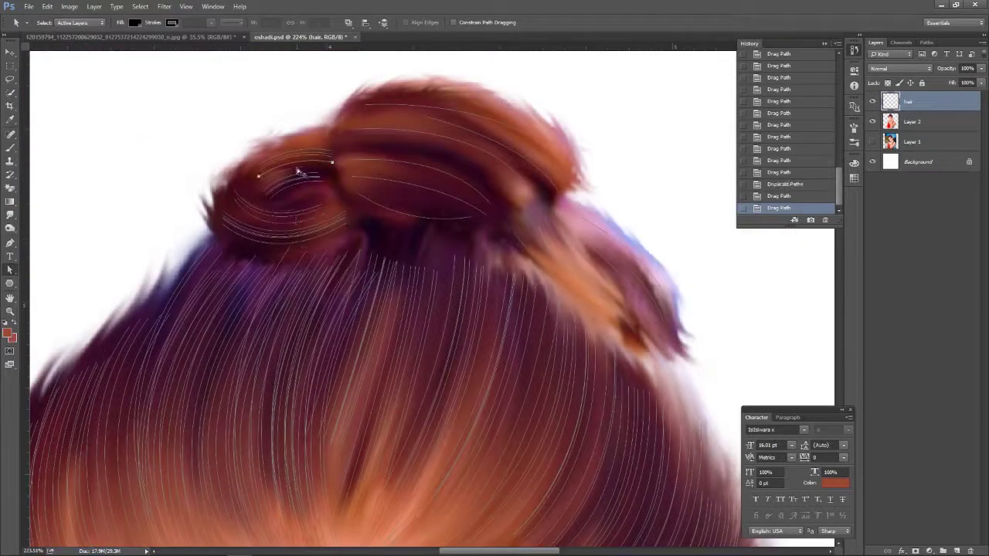
drag(438, 145, 456, 136)
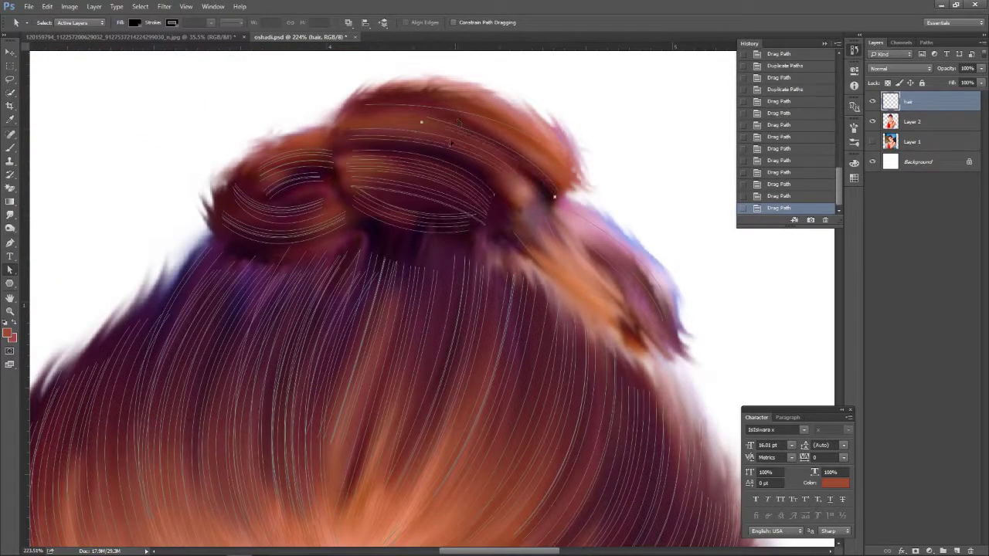
alt+scroll(402, 256, up, 1)
scroll(395, 278, right, 3)
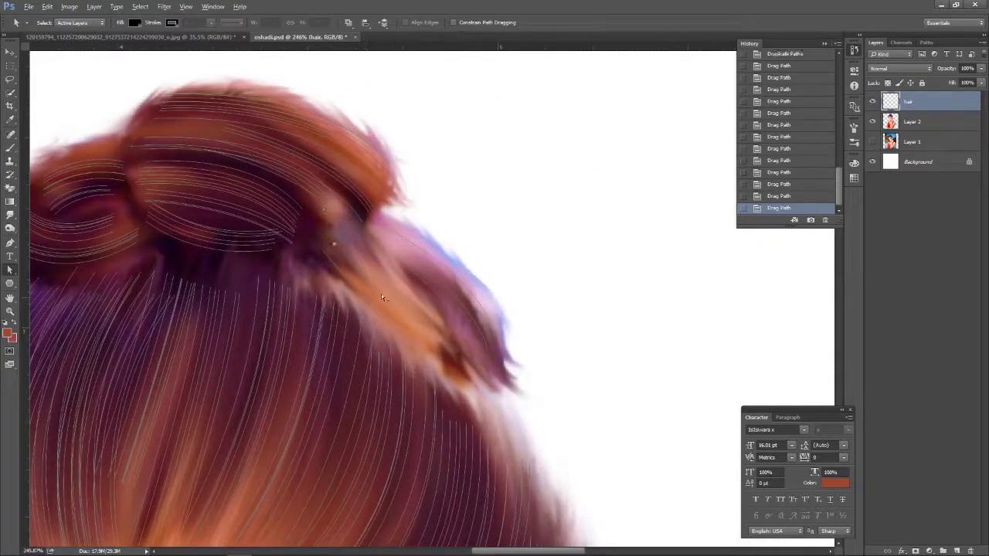
alt+scroll(427, 348, down, 5)
Stroke all the hair strand paths with the brush
key(p)
alt+scroll(438, 260, up, 2)
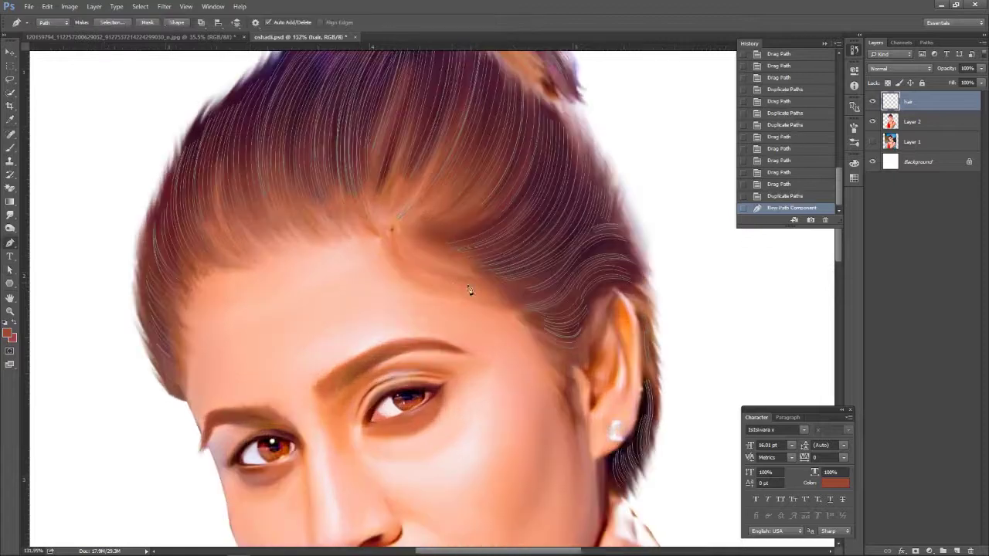
alt+scroll(479, 270, up, 2)
key(a)
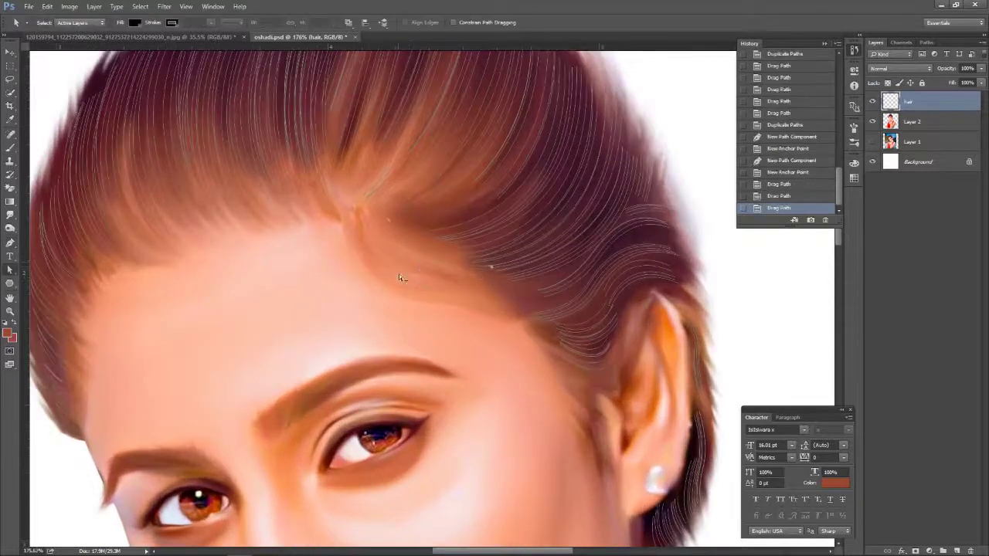
scroll(436, 259, down, 4)
right_click(601, 227)
click(561, 182)
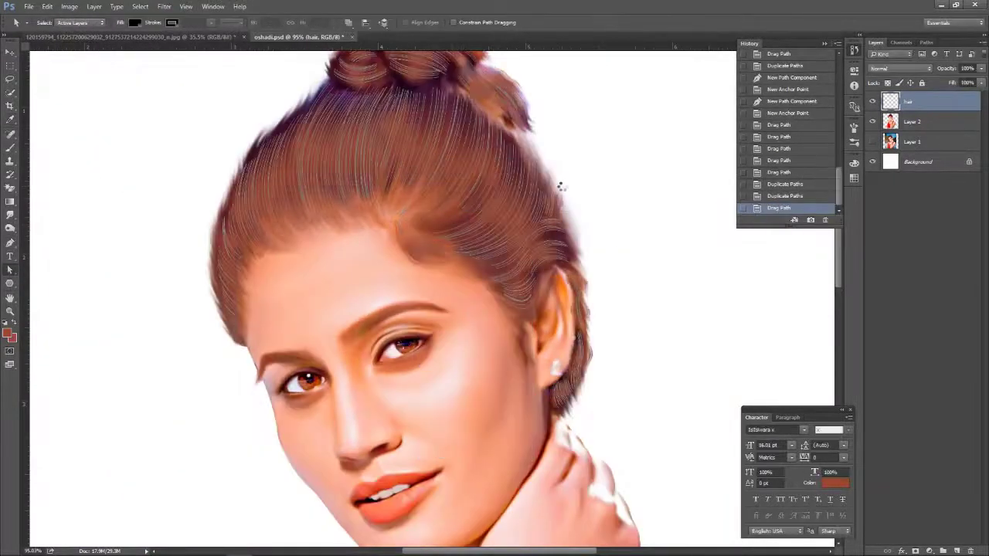
Undo the first hair stroke and stroke the strand paths again with the brush
key(ctrl+alt+z)
key(ctrl+alt+z)
key(ctrl+alt+z)
key(b)
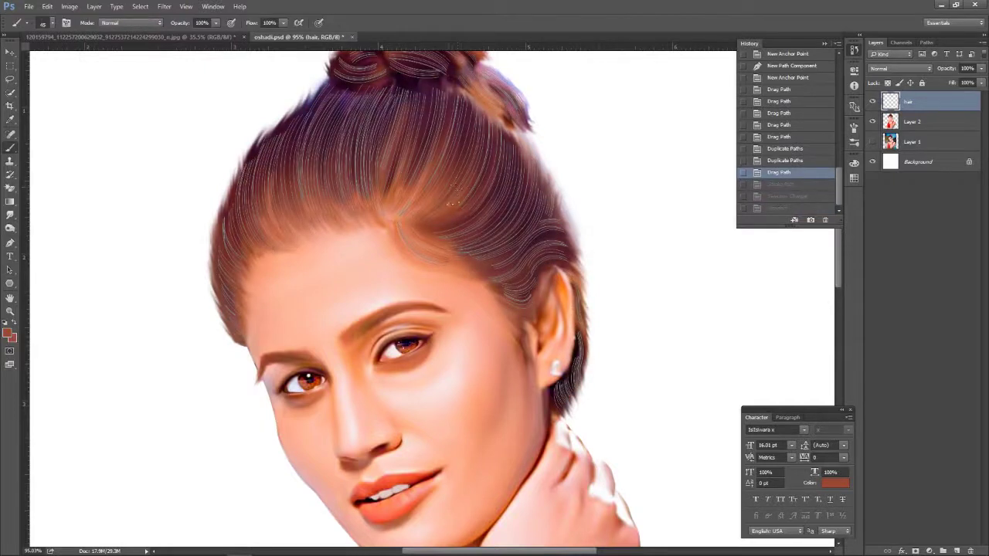
key(a)
right_click(360, 232)
click(398, 328)
click(565, 190)
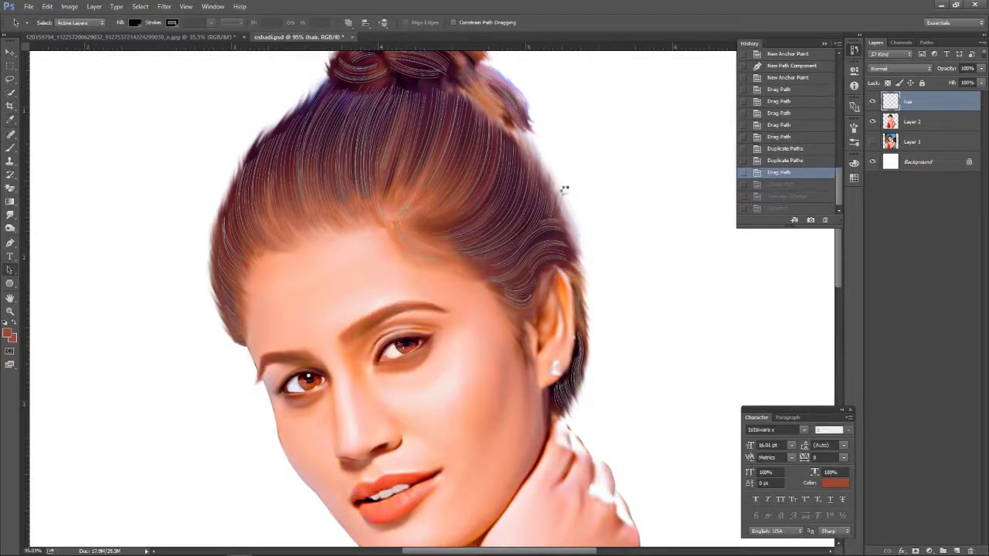
drag(353, 232, 353, 280)
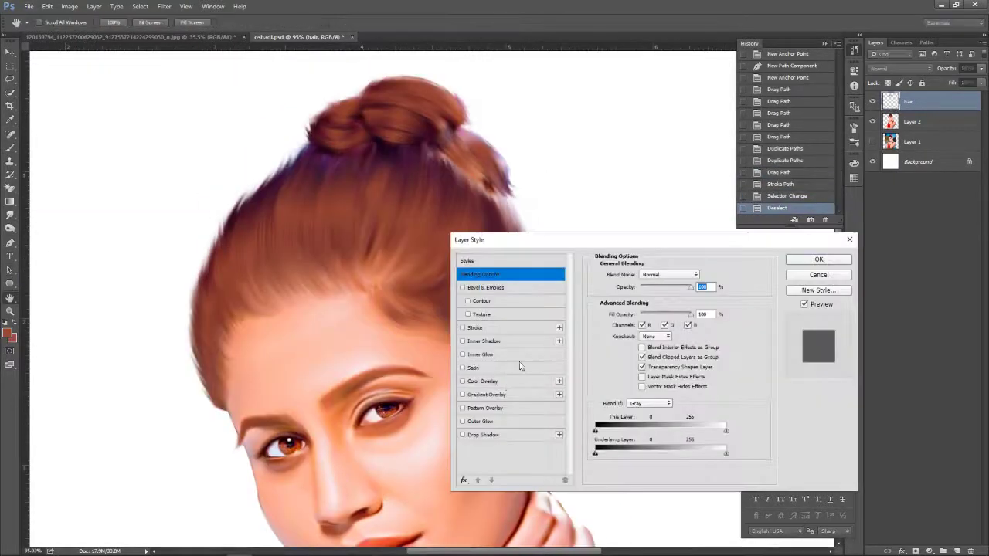
Give the hair layer a Color Overlay in a warm orange-brown
key(Return)
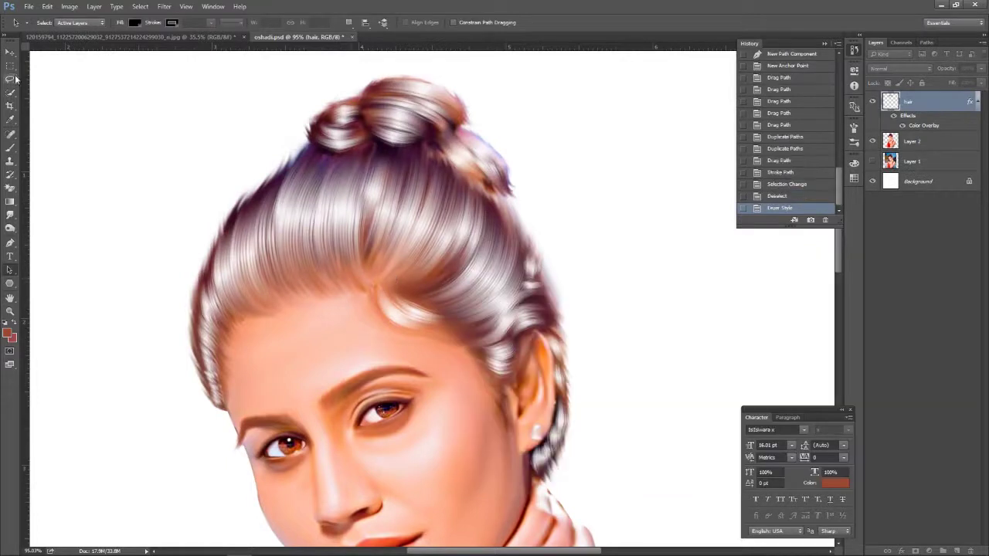
double_click(924, 125)
click(783, 332)
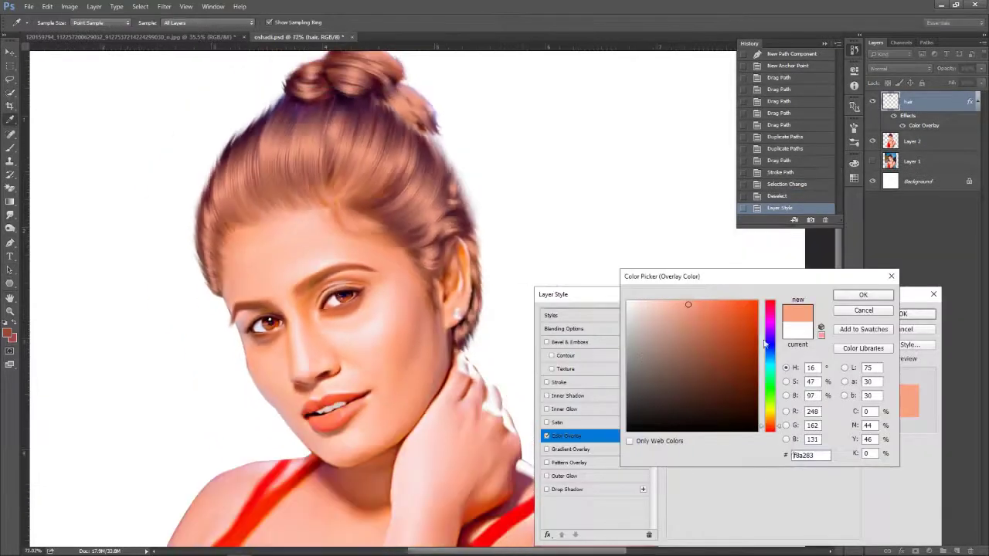
mouse_move(769, 426)
mouse_down()
mouse_move(770, 321)
mouse_move(754, 356)
mouse_move(770, 421)
mouse_up()
click(719, 312)
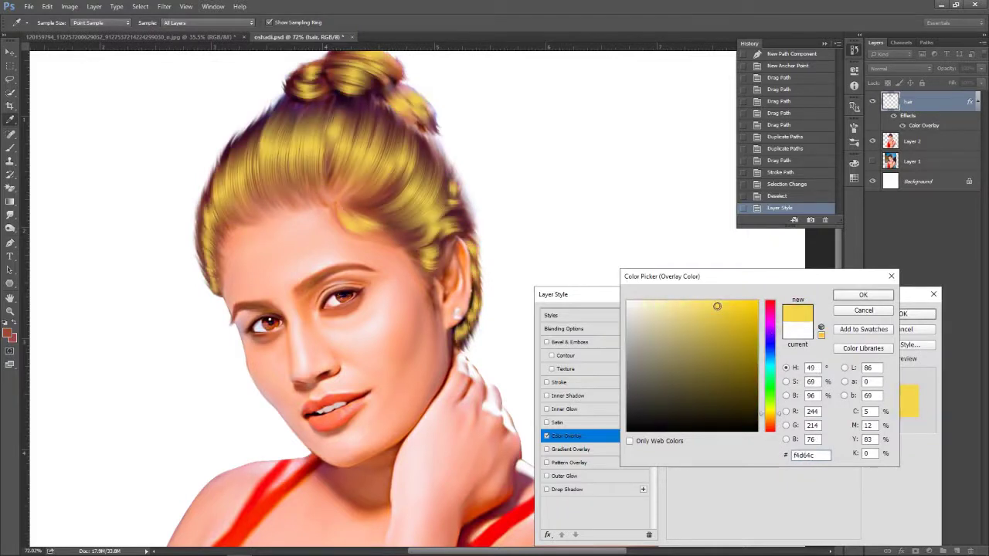
drag(770, 420, 770, 348)
click(757, 315)
click(770, 419)
click(757, 341)
click(770, 421)
drag(769, 421, 771, 426)
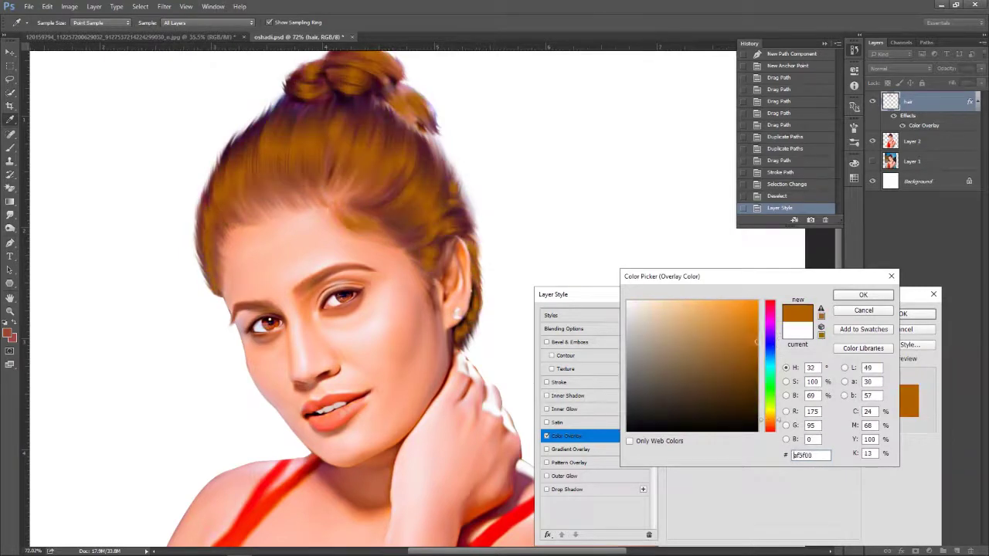
click(888, 296)
click(917, 314)
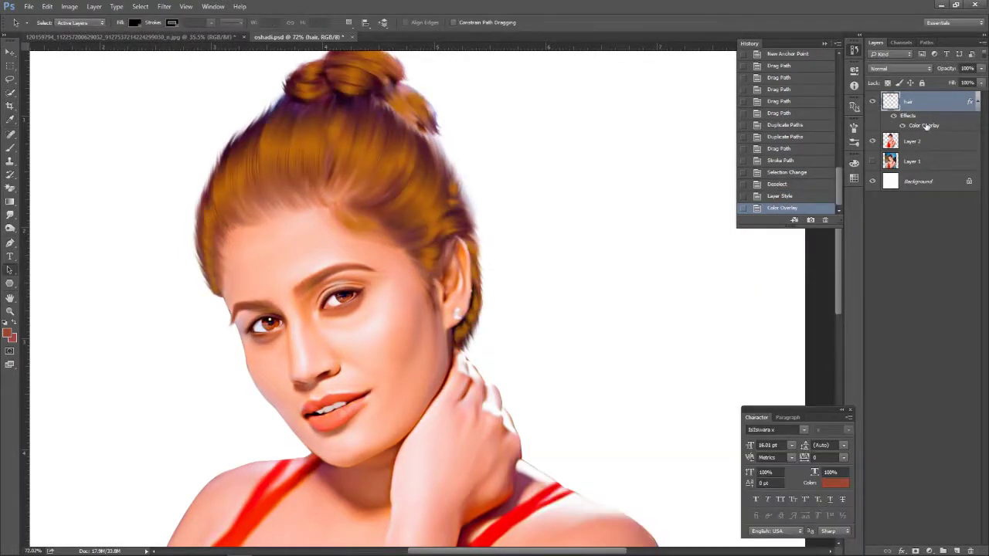
Reopen the hair's Color Overlay colour and try a purple shade
double_click(923, 125)
click(783, 327)
click(709, 393)
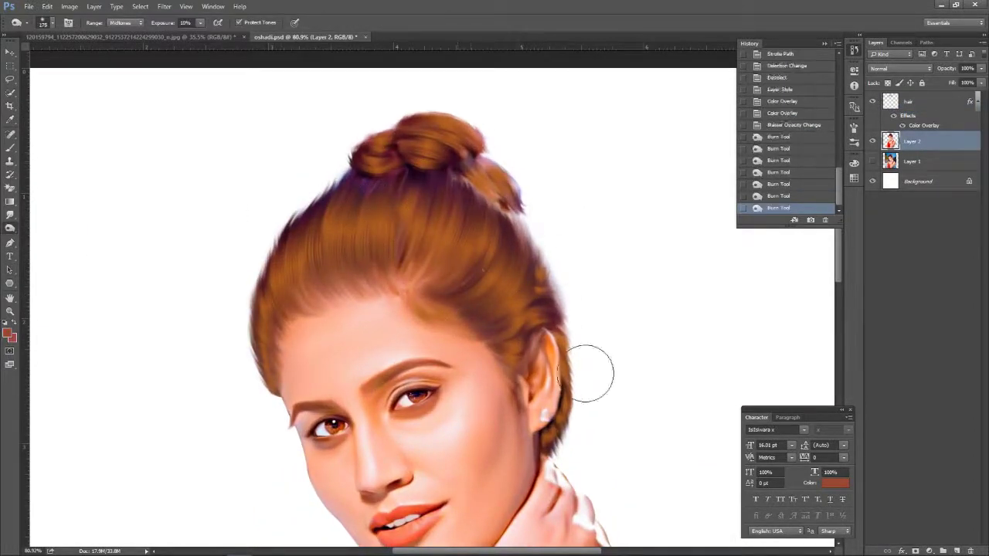
Scroll down the canvas view
scroll(547, 141, down, 2)
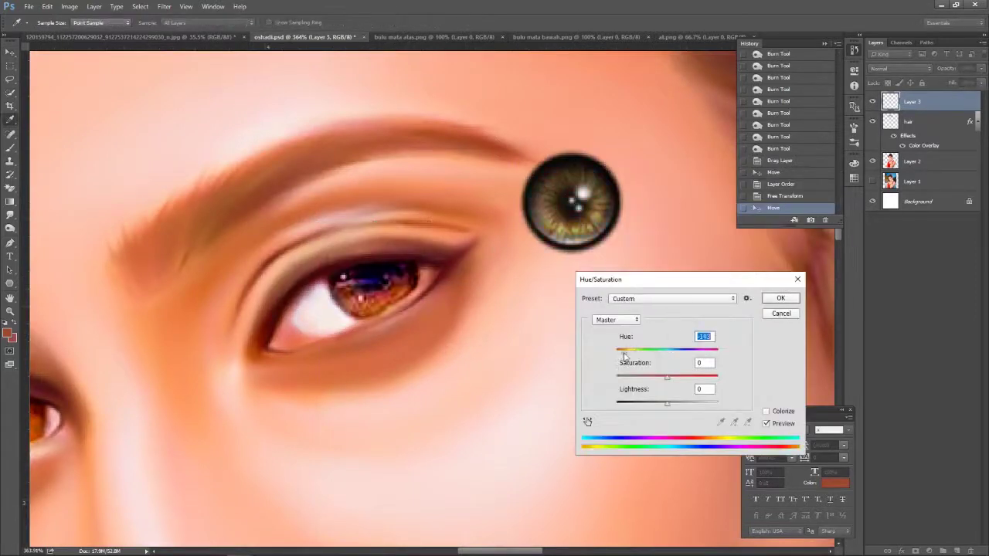
Saturate the iris image orange, place it over one eye, and duplicate it
drag(667, 376, 703, 377)
key(Return)
key(v)
drag(572, 201, 374, 277)
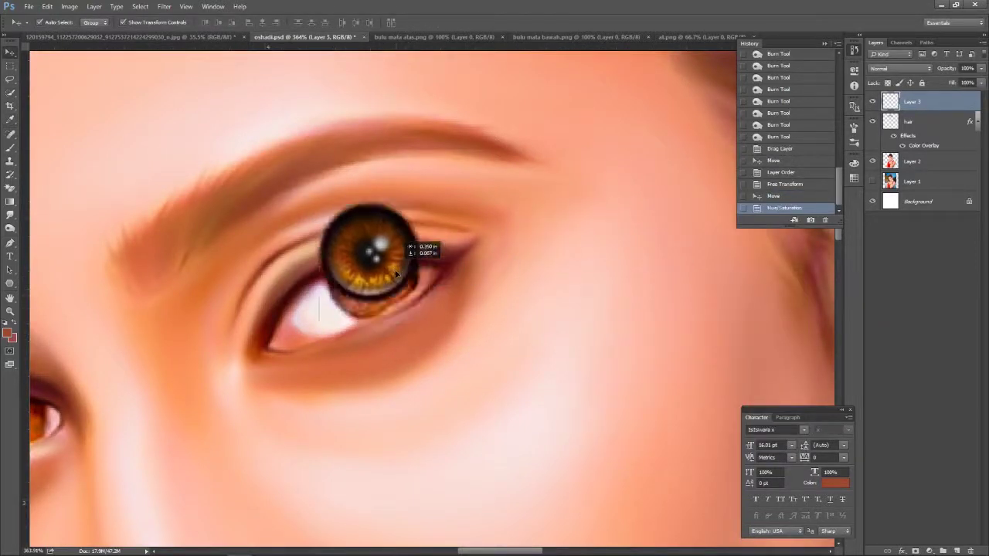
drag(977, 80, 960, 85)
key(ctrl+plus)
drag(374, 277, 611, 452)
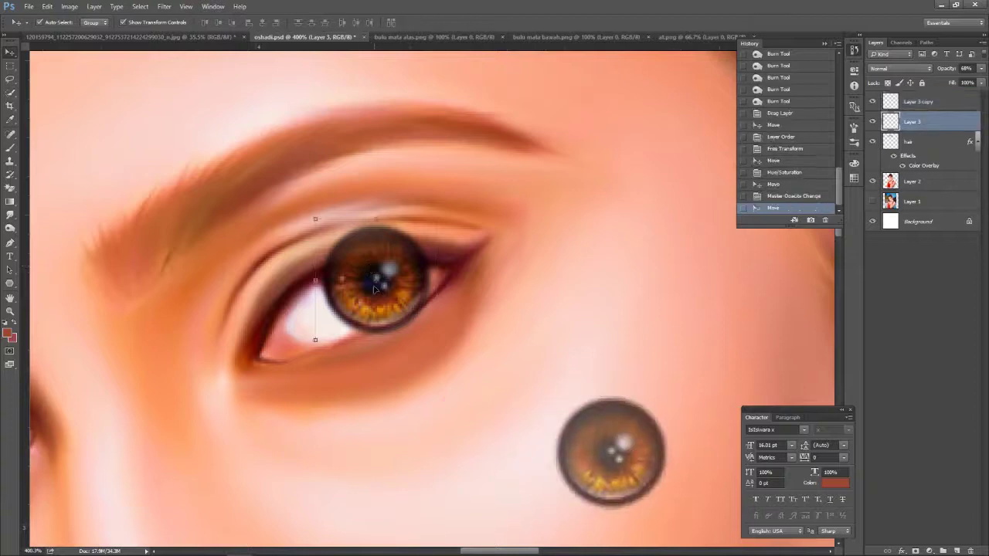
Draw a pen path outlining where the eyelid covers the iris
key(p)
click(308, 280)
drag(440, 267, 536, 297)
click(431, 295)
click(370, 335)
click(468, 354)
scroll(261, 206, right, 10)
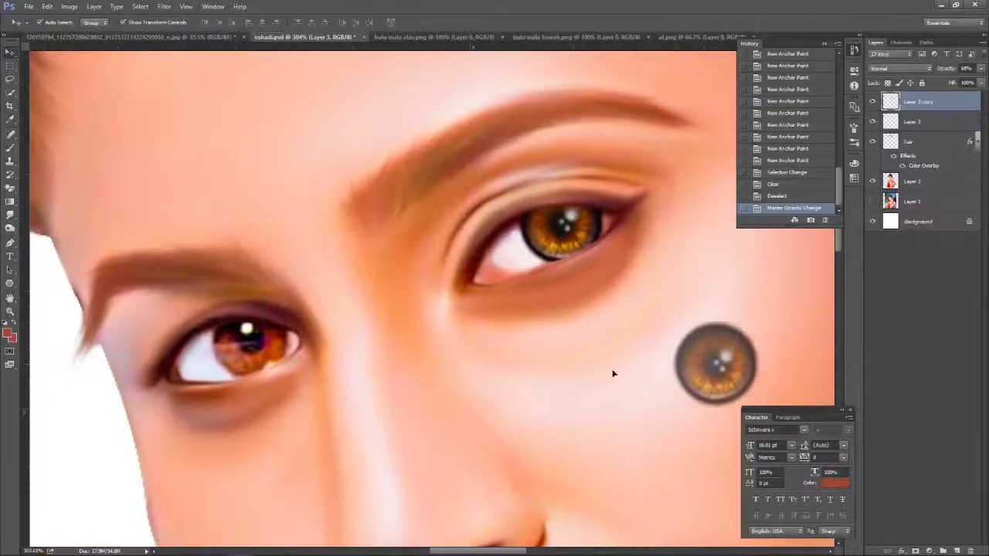
Move the iris copy onto the other eye and darken the eye layer with Levels
drag(613, 374, 280, 325)
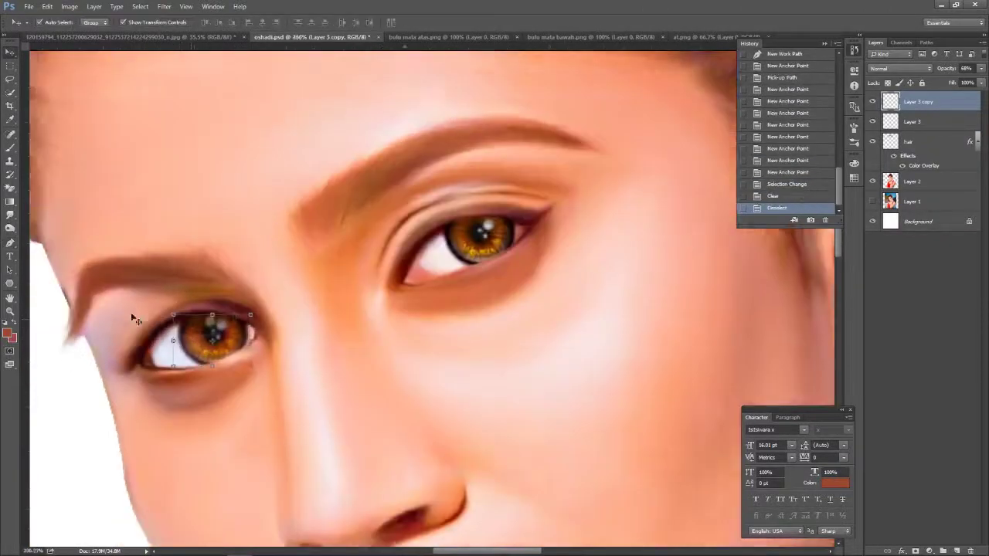
key(alt+bracketleft)
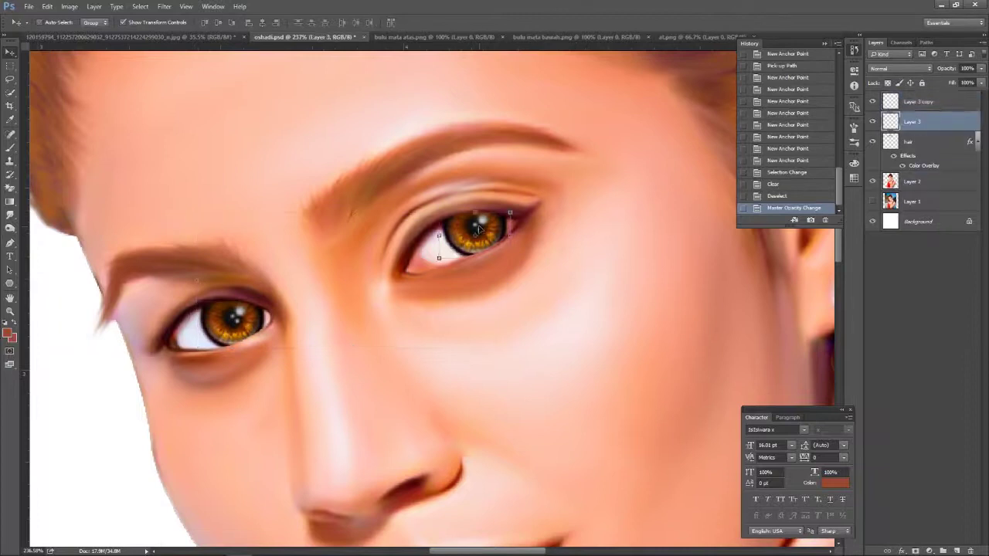
key(ctrl+m)
drag(680, 206, 712, 207)
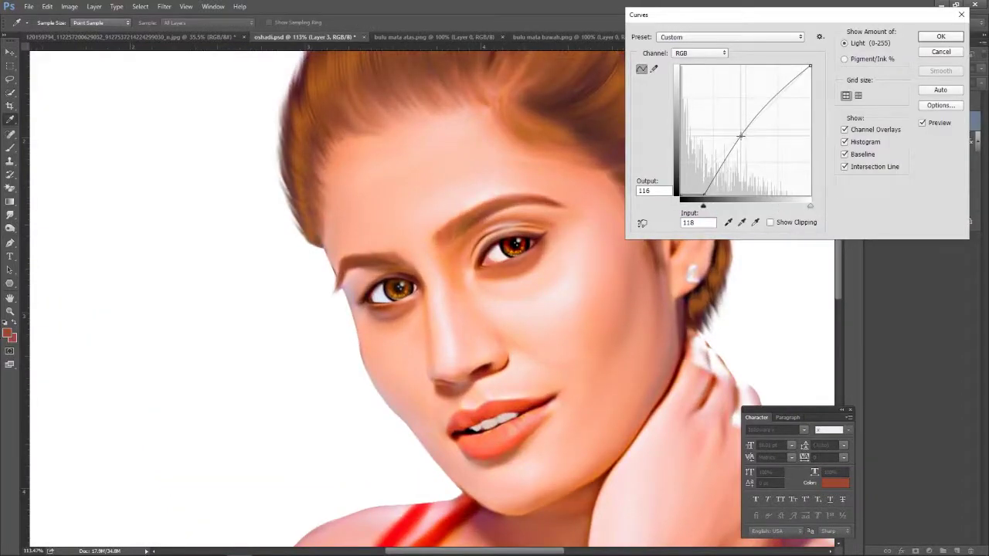
click(939, 52)
key(ctrl+l)
drag(690, 381, 691, 381)
key(Return)
Apply Levels and Curves to the copied eye layer
key(alt+bracketright)
key(ctrl+l)
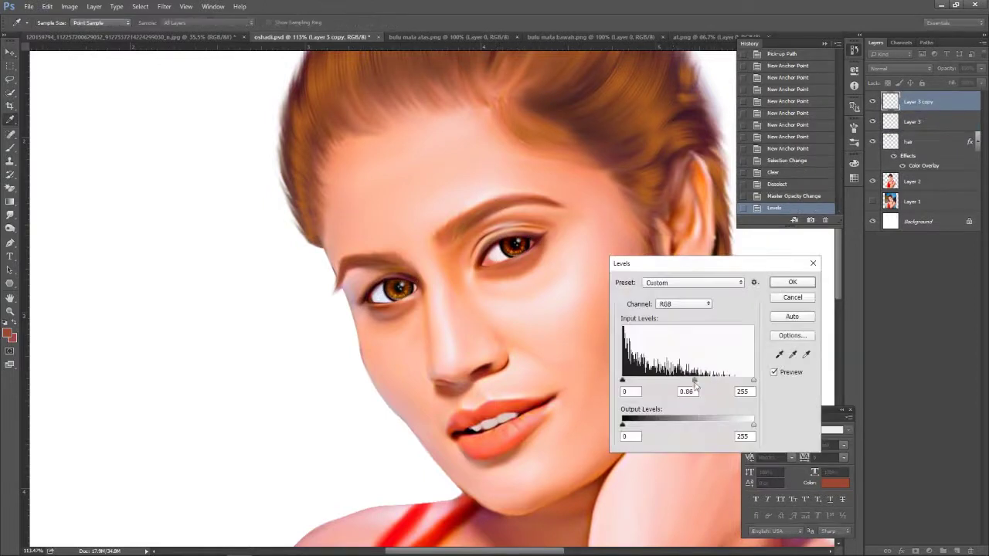
key(Return)
key(ctrl+m)
key(Return)
scroll(519, 240, up, 5)
click(414, 36)
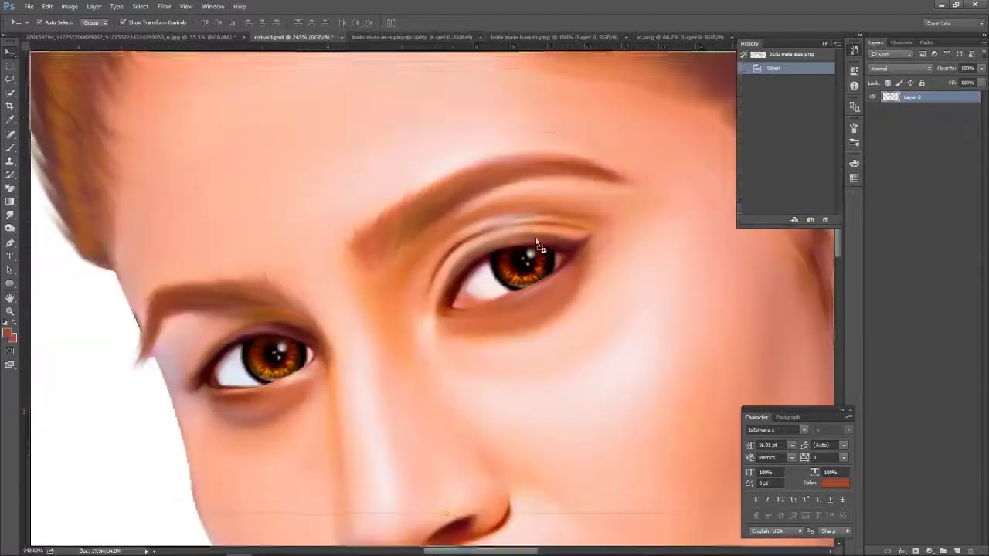
Bring in the eyelash artwork, scaled and rotated along the right upper lid
drag(387, 232, 581, 168)
scroll(581, 168, down, 5)
drag(495, 232, 433, 246)
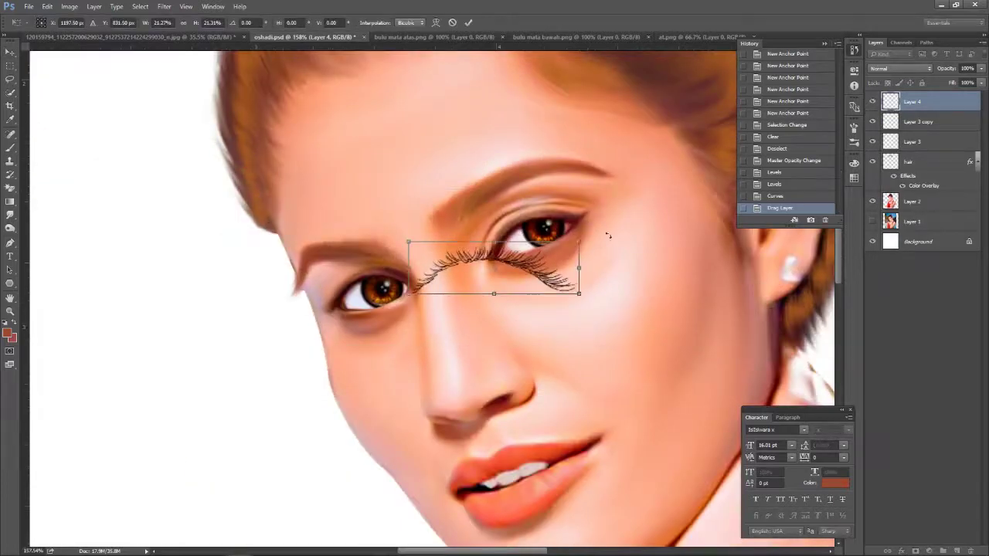
key(Return)
scroll(541, 232, up, 5)
drag(520, 244, 651, 146)
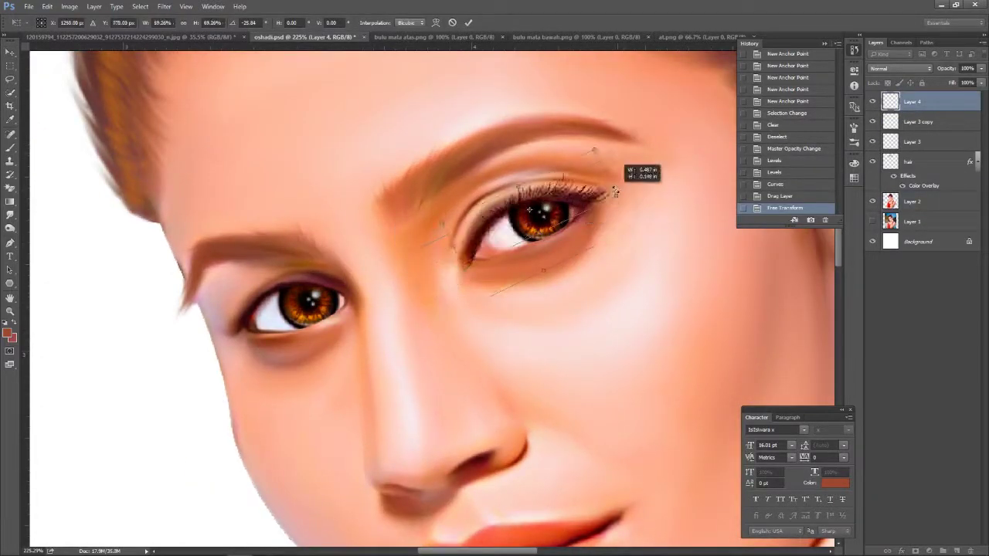
alt+scroll(647, 170, up, 1)
drag(596, 170, 613, 195)
key(Return)
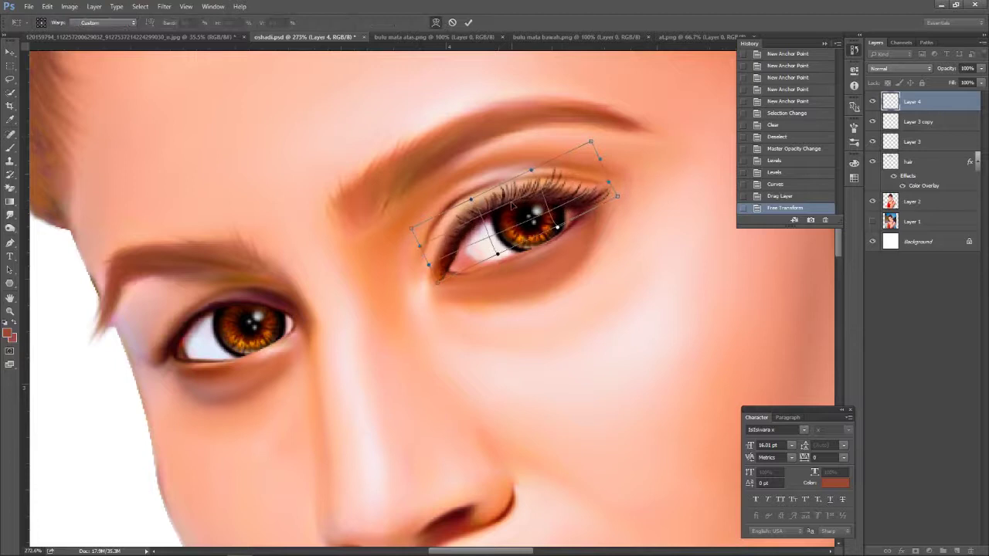
Copy the lashes to the left eye, flipped vertically and rotated onto the upper lid
drag(541, 217, 248, 356)
key(ctrl+t)
right_click(286, 255)
click(318, 418)
drag(271, 244, 177, 249)
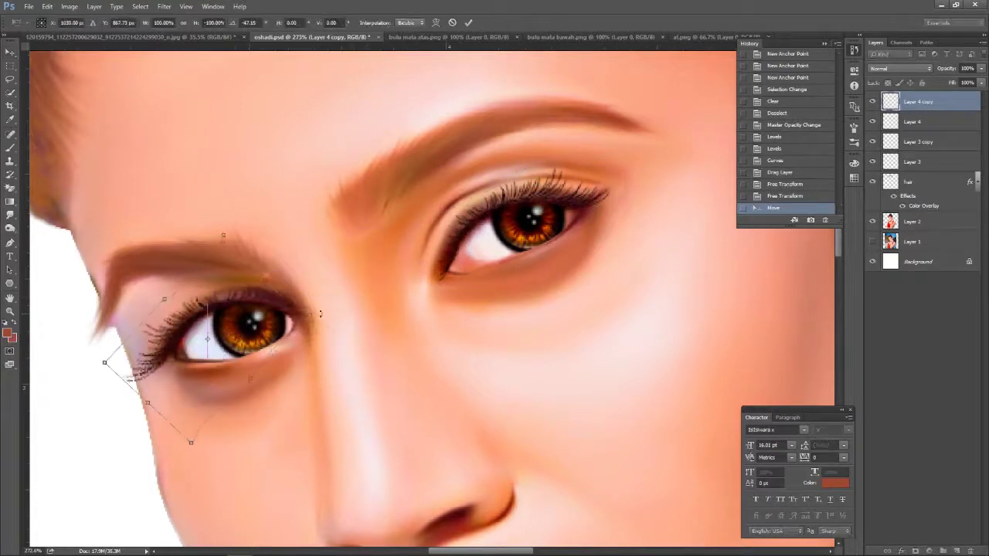
drag(247, 299, 255, 303)
key(Return)
key(Up)
key(Up)
key(Up)
Warp the left-eye lashes to follow the eyelid curve
key(ctrl+t)
right_click(166, 340)
click(193, 355)
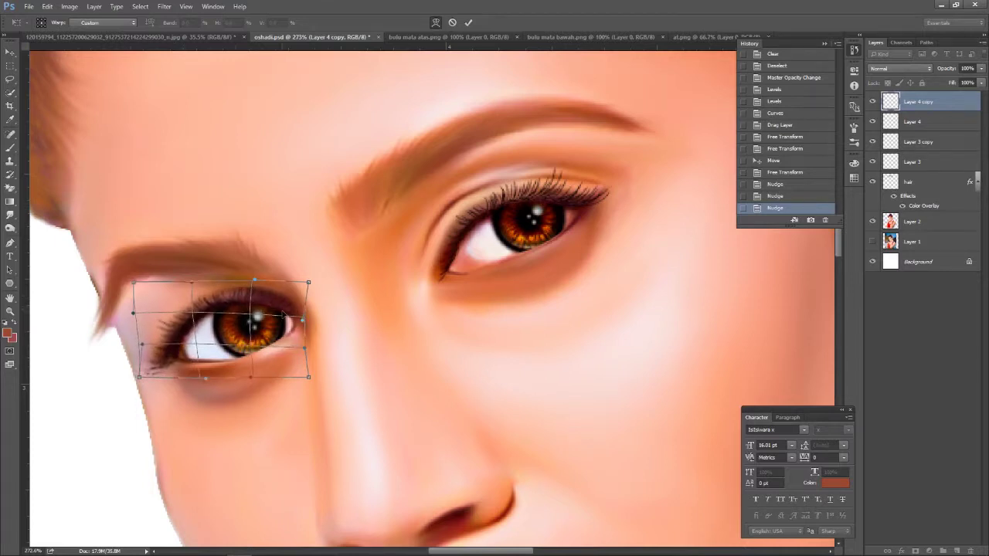
key(Return)
click(591, 36)
Add lower lashes under the right eye, scaled, rotated and warped to the lid
drag(433, 309, 309, 232)
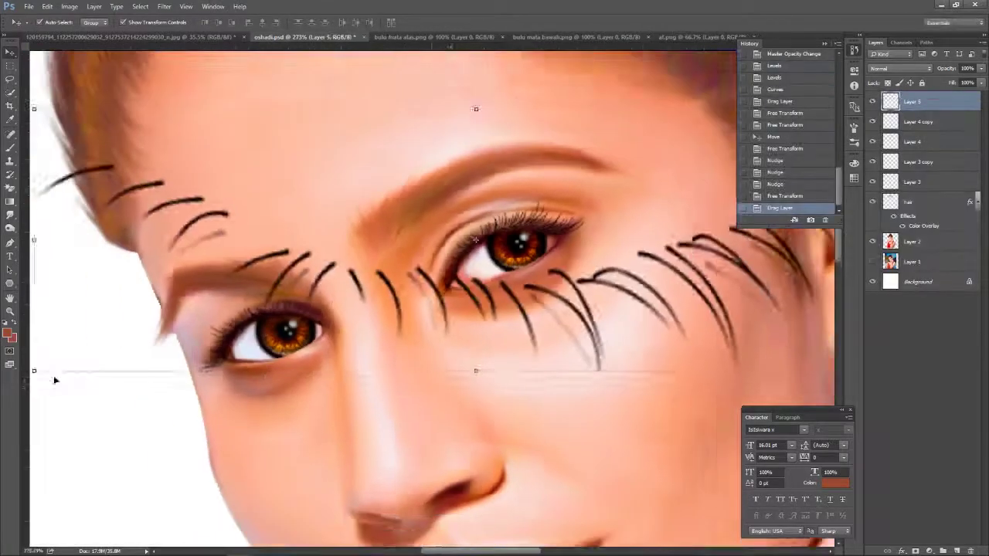
key(ctrl+t)
drag(55, 380, 431, 283)
scroll(566, 255, up, 3)
drag(551, 255, 569, 265)
right_click(402, 316)
click(408, 327)
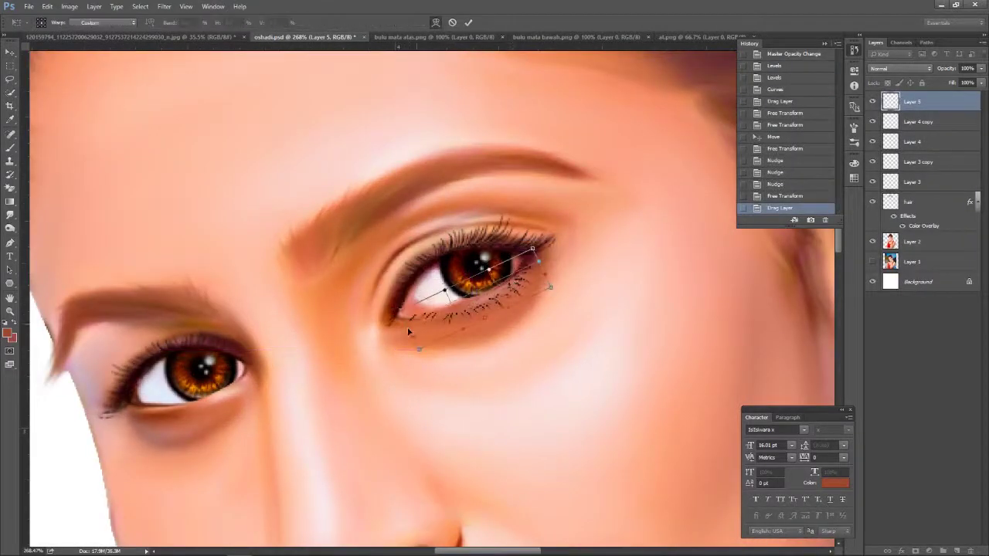
key(Return)
key(ctrl+t)
right_click(501, 292)
click(510, 303)
key(Return)
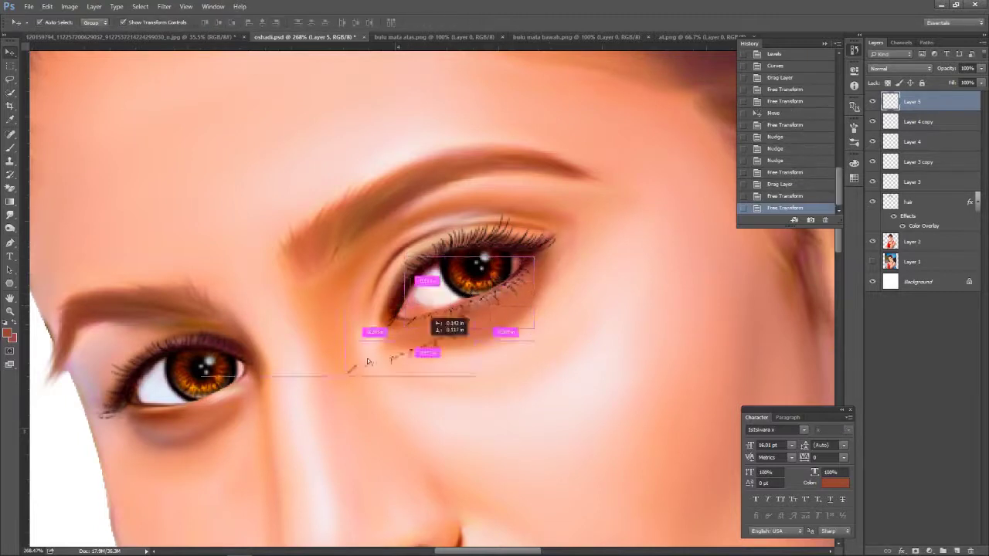
Copy the lower lashes onto the left eye and nudge them into place
drag(452, 309, 232, 363)
key(ctrl+t)
key(Return)
key(Left)
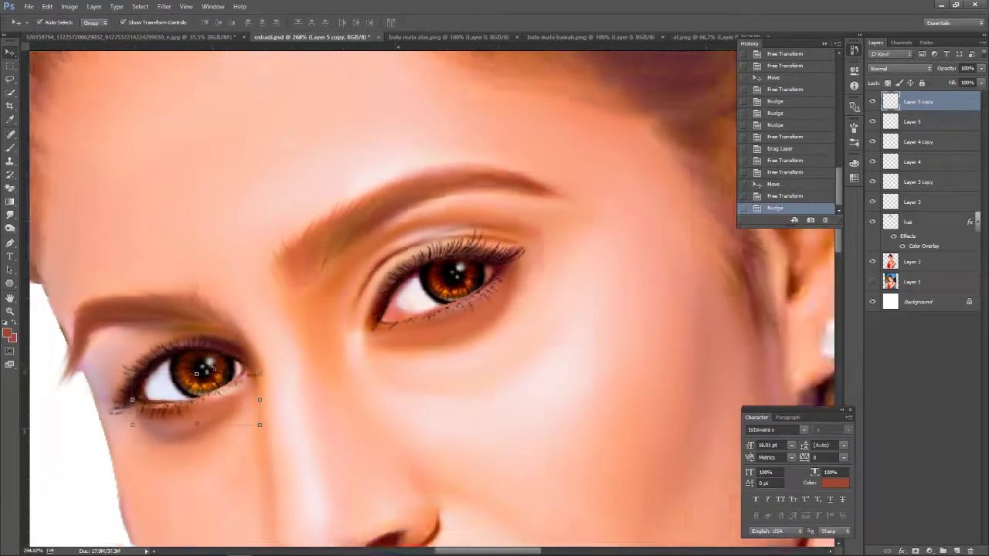
scroll(438, 222, down, 2)
scroll(439, 222, down, 2)
scroll(438, 223, down, 1)
scroll(463, 224, up, 2)
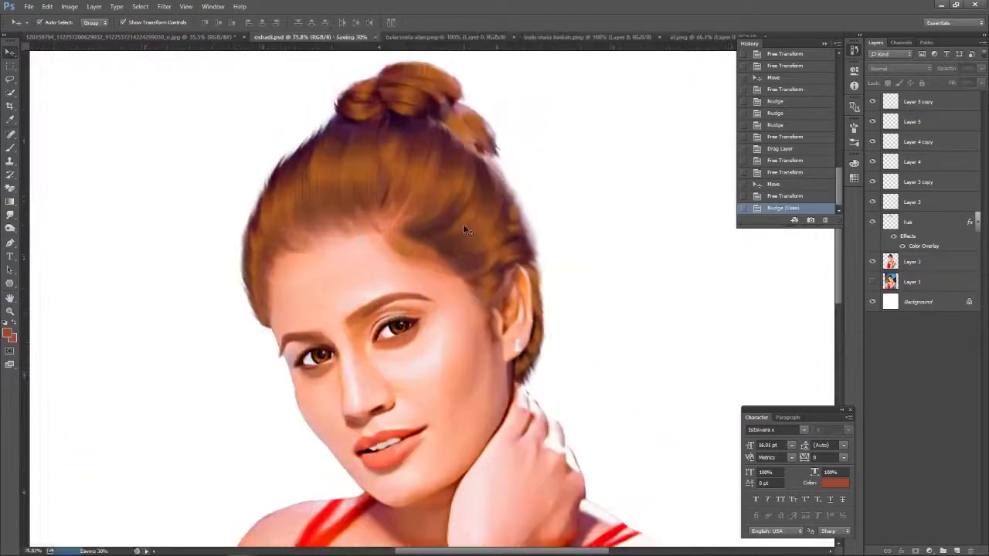
Select the Burn tool with a smaller brush, size 25, for deeper shading
scroll(384, 139, up, 2)
scroll(410, 135, up, 1)
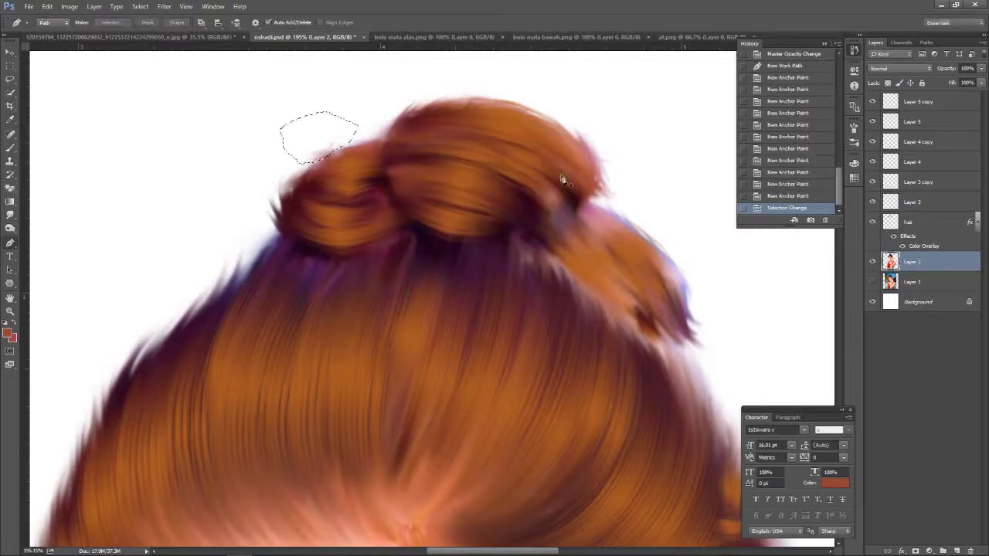
key(o)
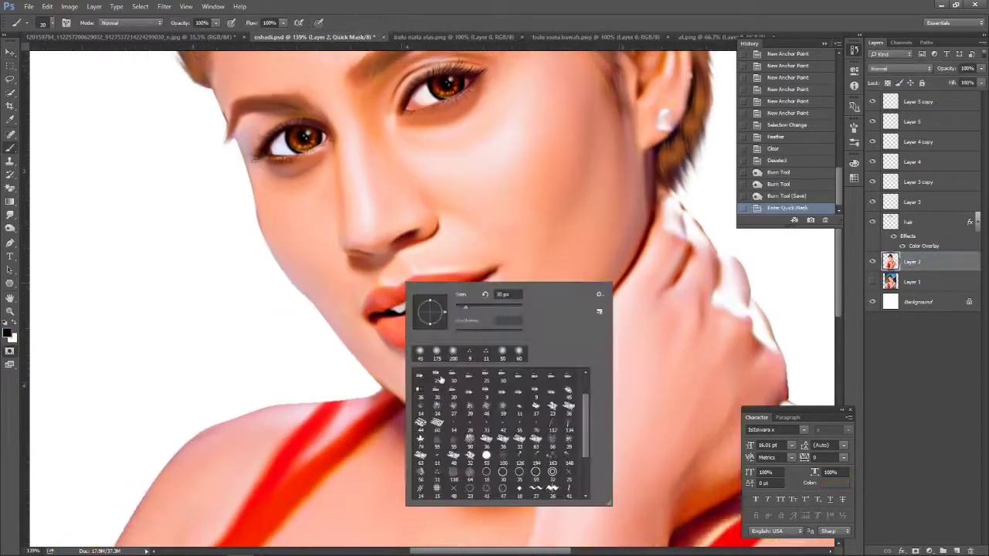
double_click(439, 377)
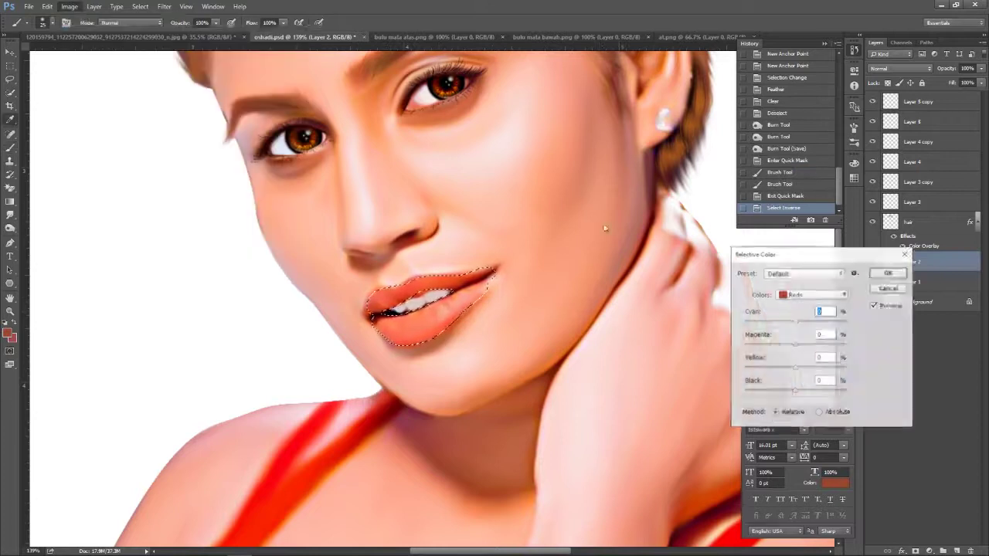
Add Magenta +46 to the lips' reds, then raise Camera Raw Tint +20, Vibrance and Saturation
drag(795, 344, 822, 348)
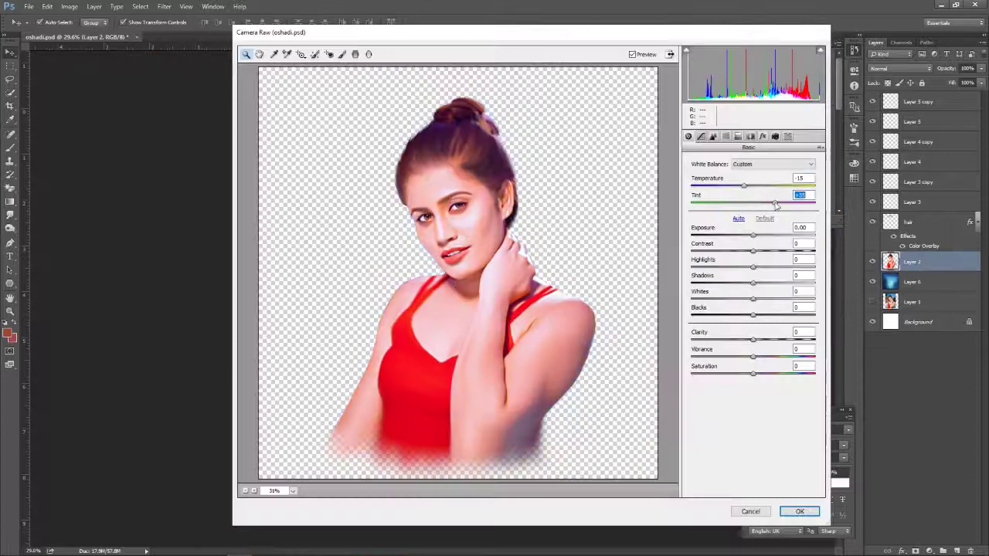
drag(776, 204, 765, 203)
mouse_move(754, 357)
mouse_down()
mouse_move(769, 356)
mouse_move(759, 374)
mouse_move(780, 358)
mouse_up()
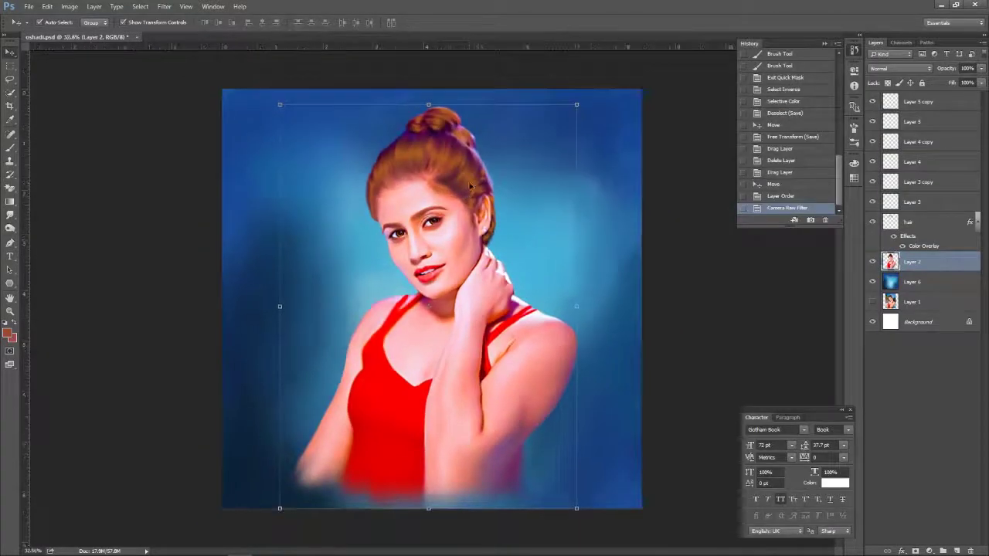
Apply a Brightness/Contrast adjustment to the portrait
click(68, 6)
mouse_move(105, 36)
click(214, 33)
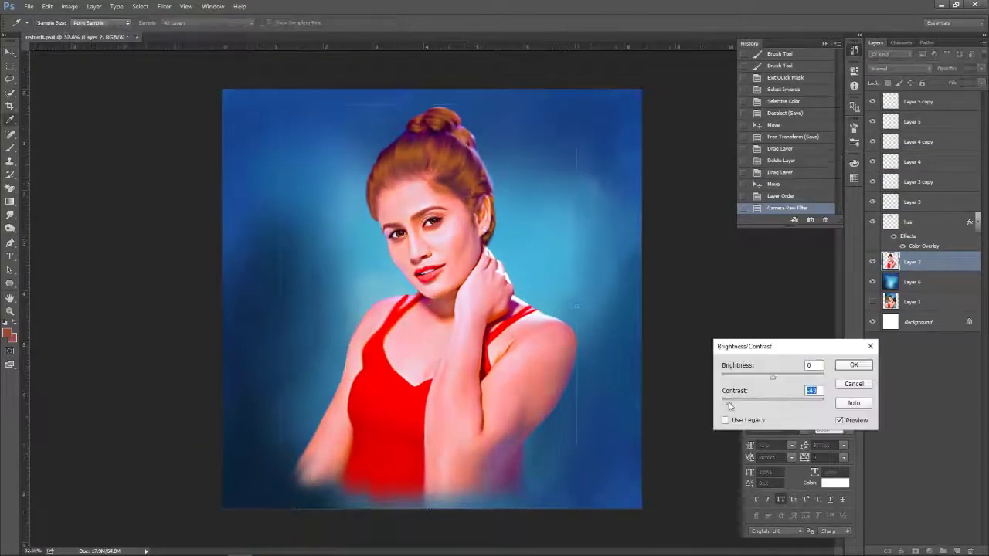
click(853, 364)
key(v)
Change the hair layer's Color Overlay colour to orange-brown
click(185, 7)
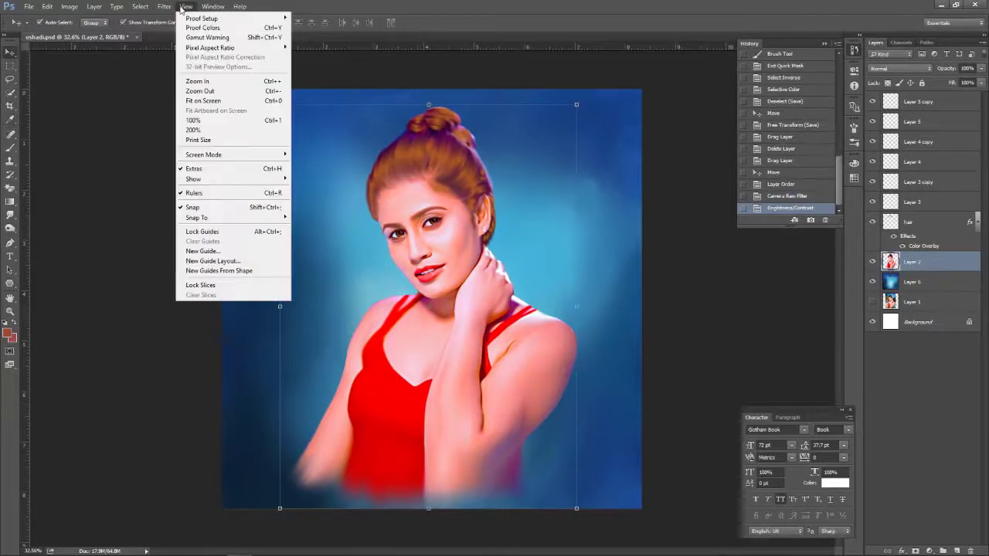
click(937, 246)
double_click(936, 246)
click(830, 329)
drag(769, 340, 770, 330)
click(797, 332)
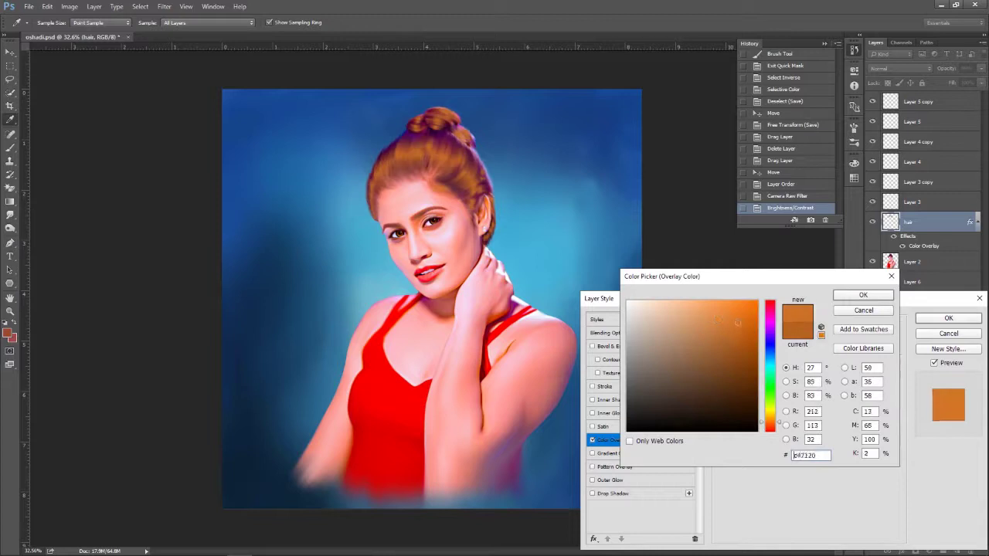
click(863, 294)
click(949, 318)
Apply Brightness/Contrast to Layer 2 again, then a Camera Raw tone-curve pass
click(912, 261)
click(68, 7)
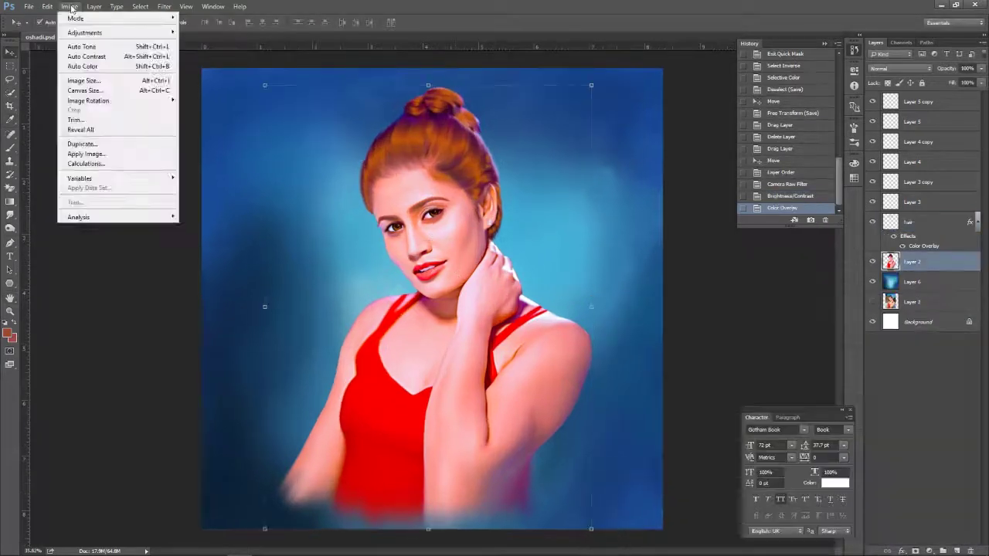
click(224, 31)
key(Return)
key(v)
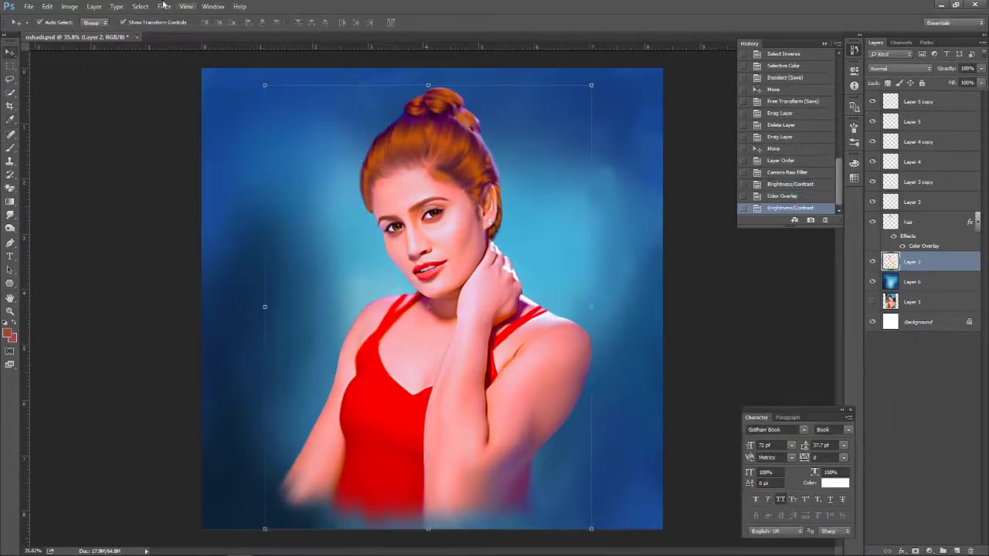
key(ctrl+shift+a)
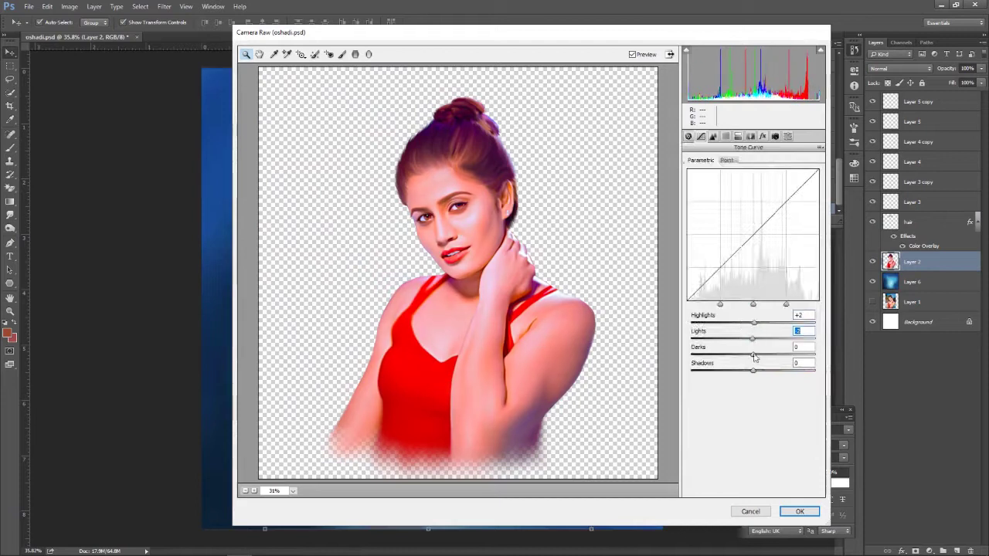
key(Return)
scroll(430, 187, up, 3)
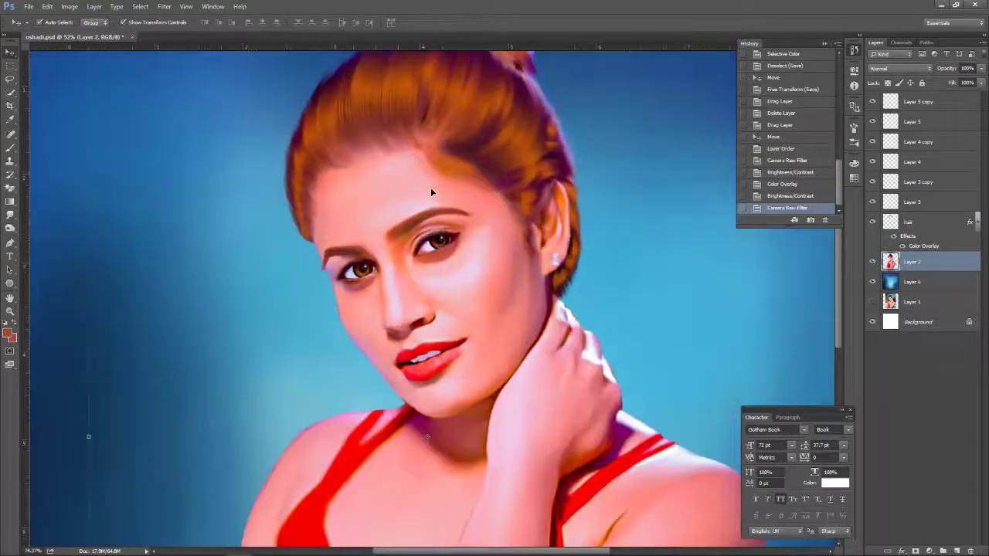
Zoom in and out over the face, neck and shoulders to check the burned shadows
scroll(431, 187, down, 4)
scroll(429, 238, up, 2)
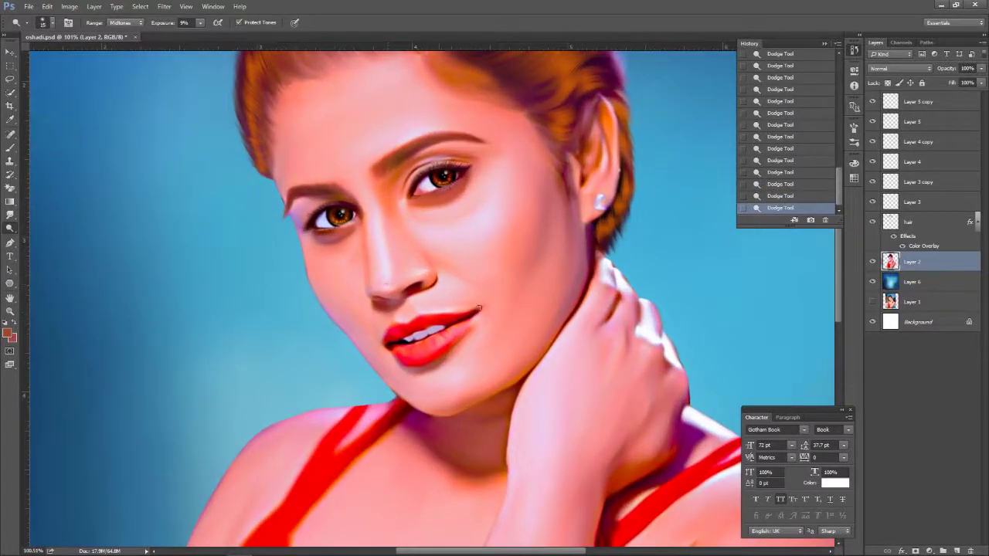
scroll(484, 314, down, 1)
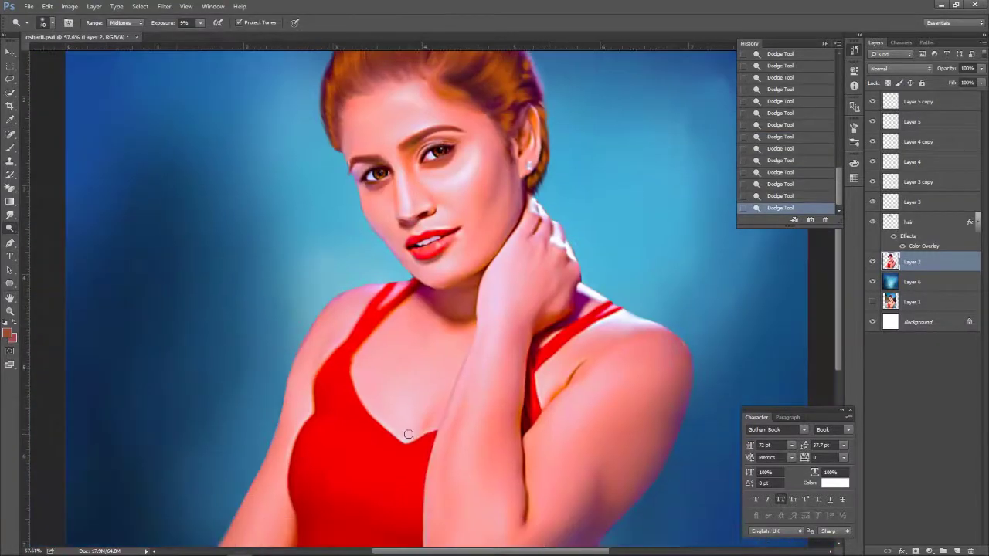
scroll(413, 426, down, 2)
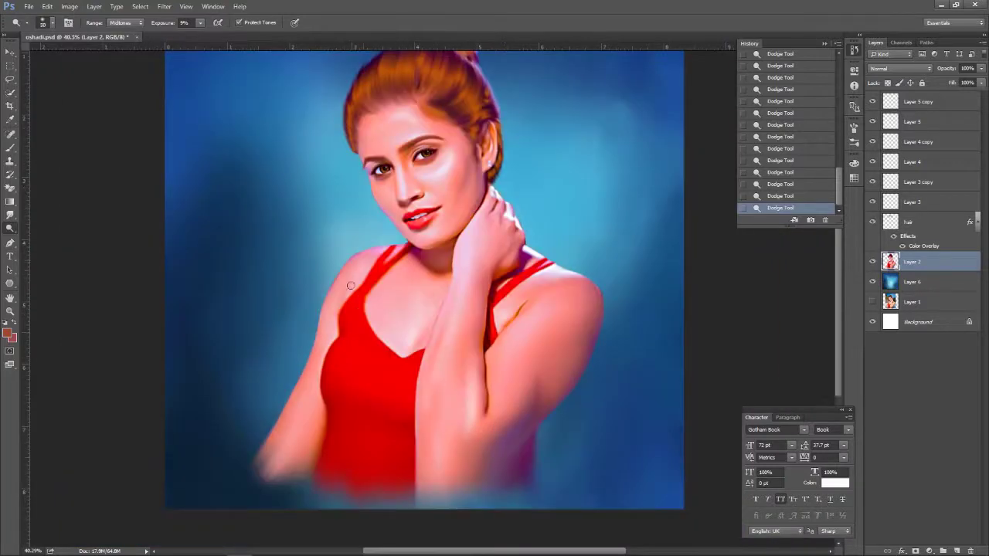
scroll(350, 286, up, 2)
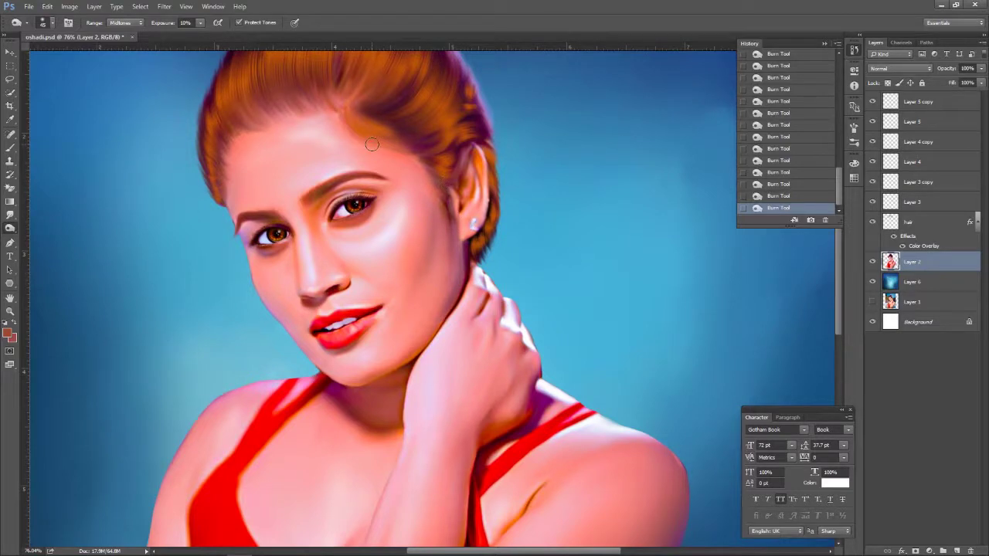
scroll(394, 291, up, 2)
scroll(371, 309, up, 1)
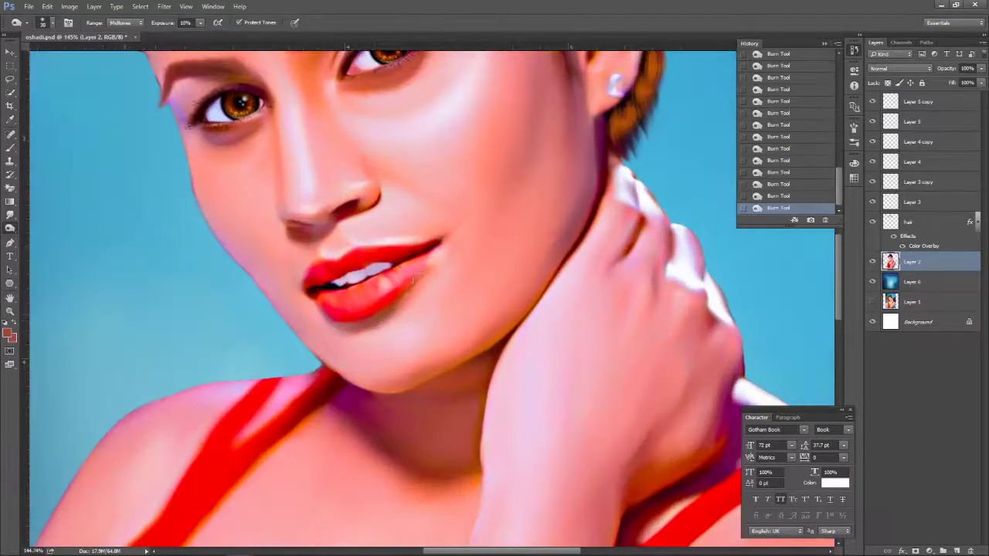
scroll(348, 318, down, 1)
scroll(345, 319, up, 2)
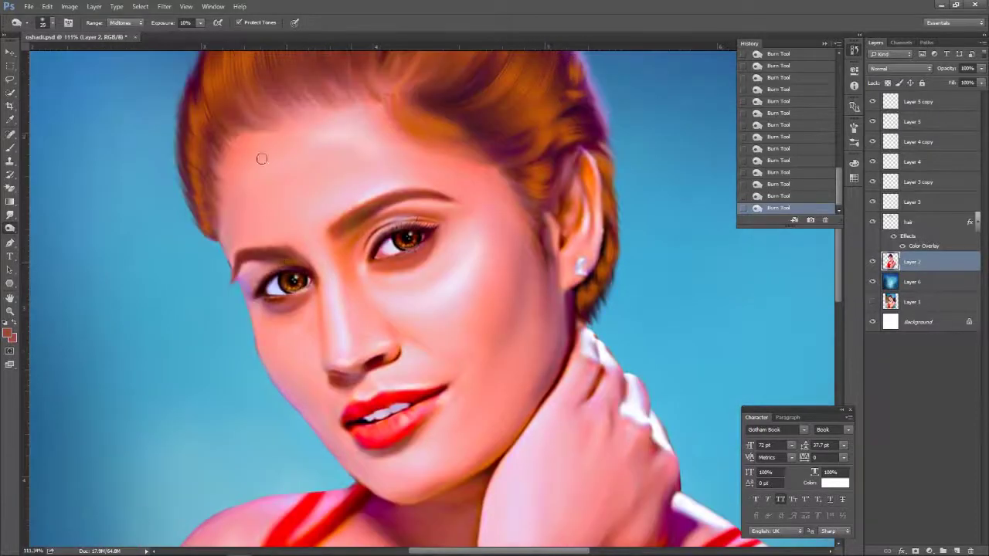
scroll(347, 255, down, 1)
scroll(522, 159, down, 2)
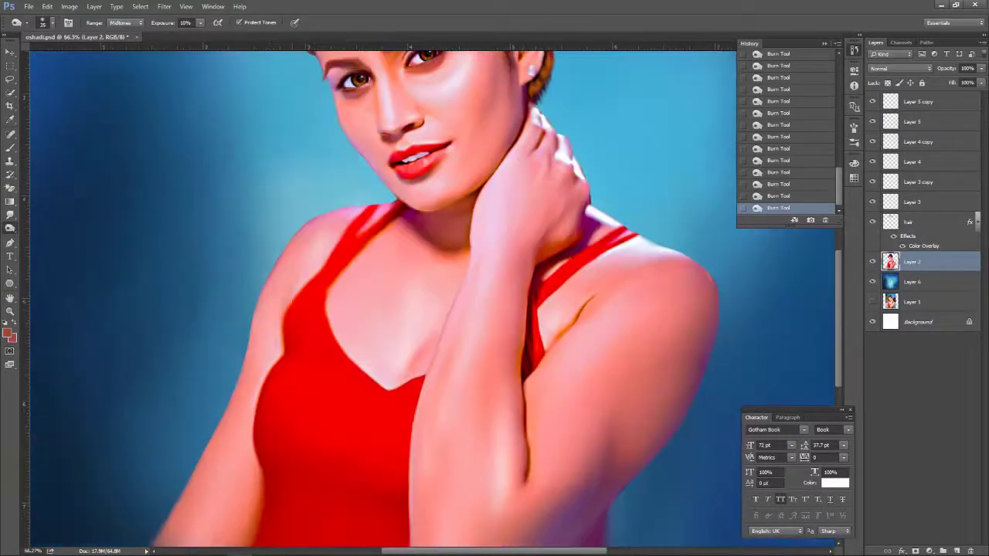
scroll(335, 300, down, 2)
scroll(456, 240, down, 2)
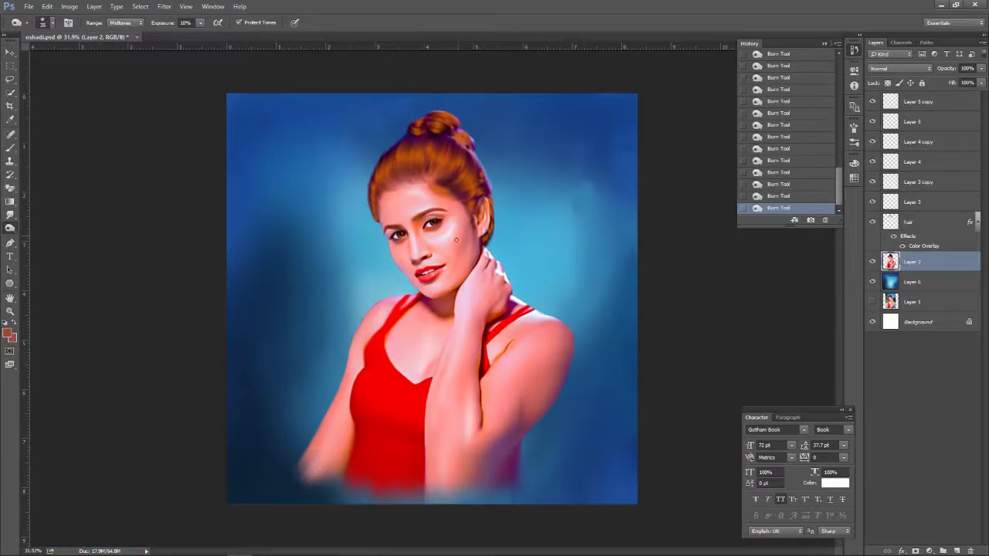
scroll(420, 194, up, 4)
Smudge the skin around the nose, arms, shoulders and red strap edges into painted strokes
key(r)
scroll(457, 358, up, 2)
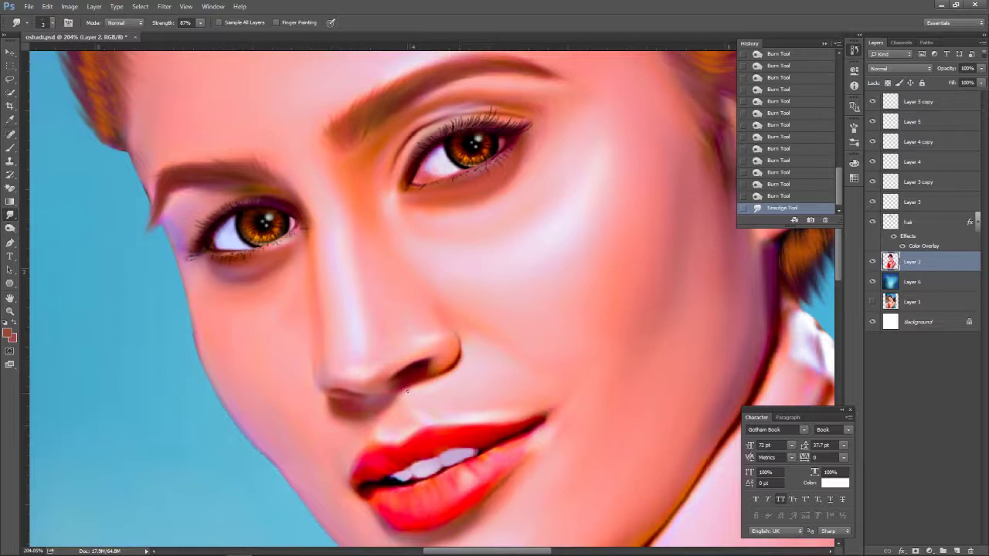
drag(353, 327, 322, 270)
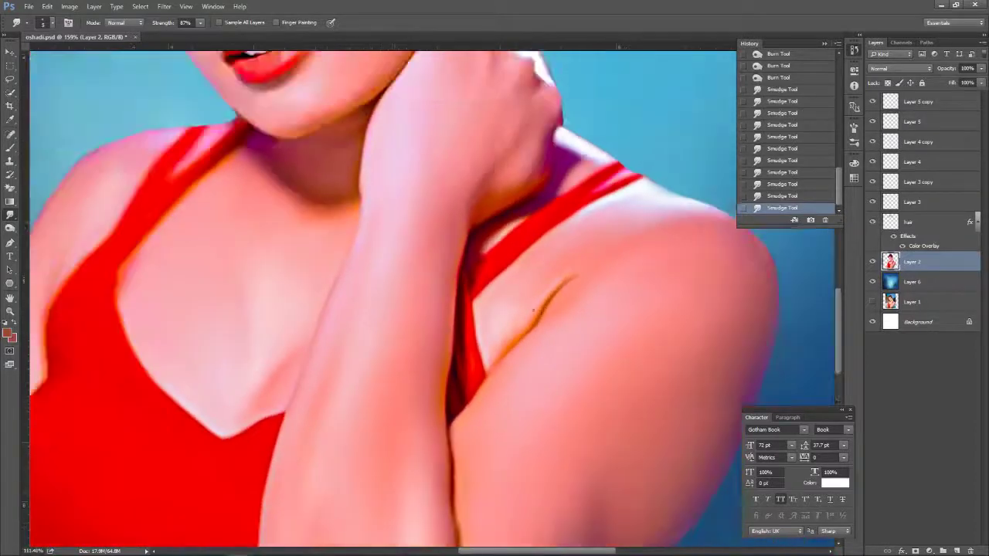
scroll(442, 266, up, 2)
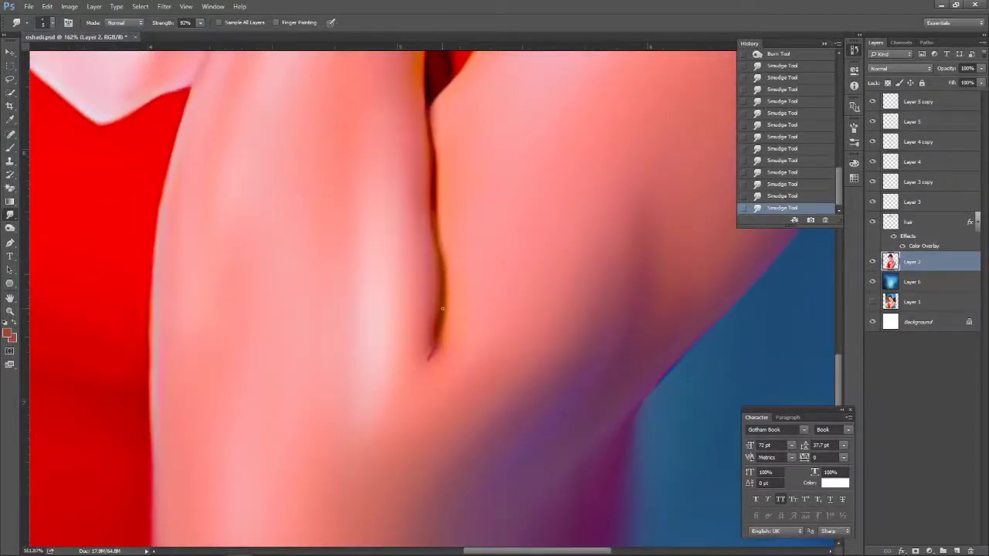
scroll(431, 146, down, 5)
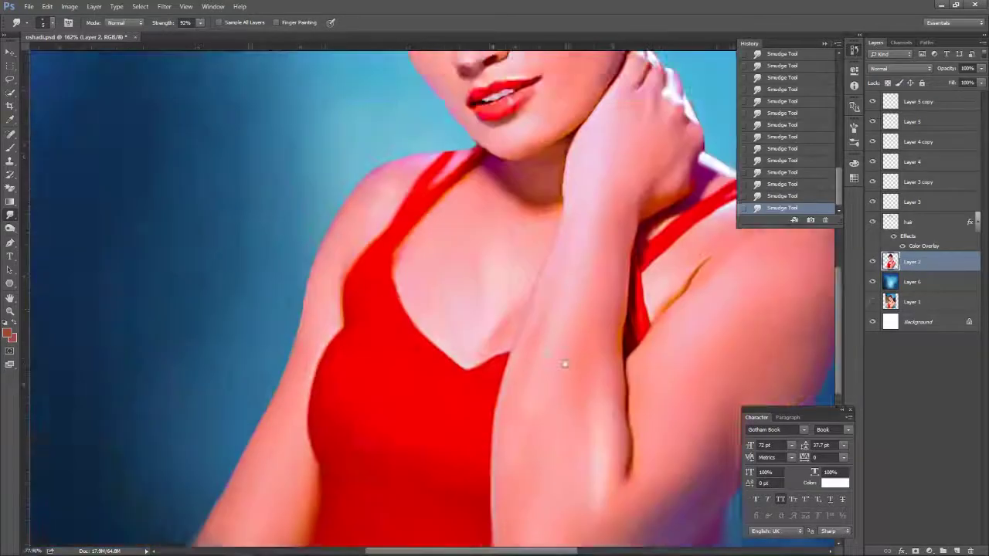
scroll(538, 154, up, 3)
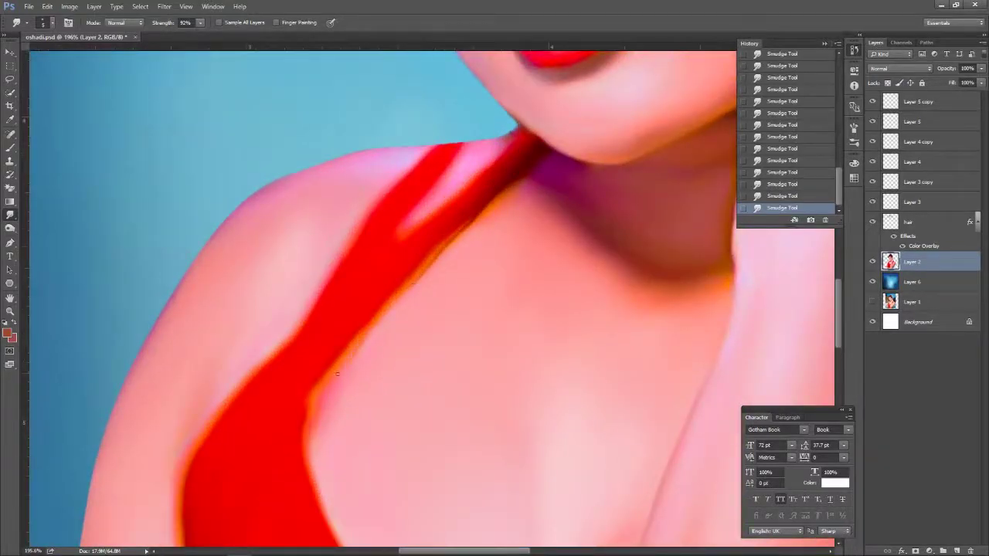
scroll(453, 157, up, 2)
scroll(381, 227, down, 5)
scroll(462, 286, up, 2)
scroll(462, 286, down, 1)
scroll(454, 248, down, 3)
scroll(454, 249, up, 1)
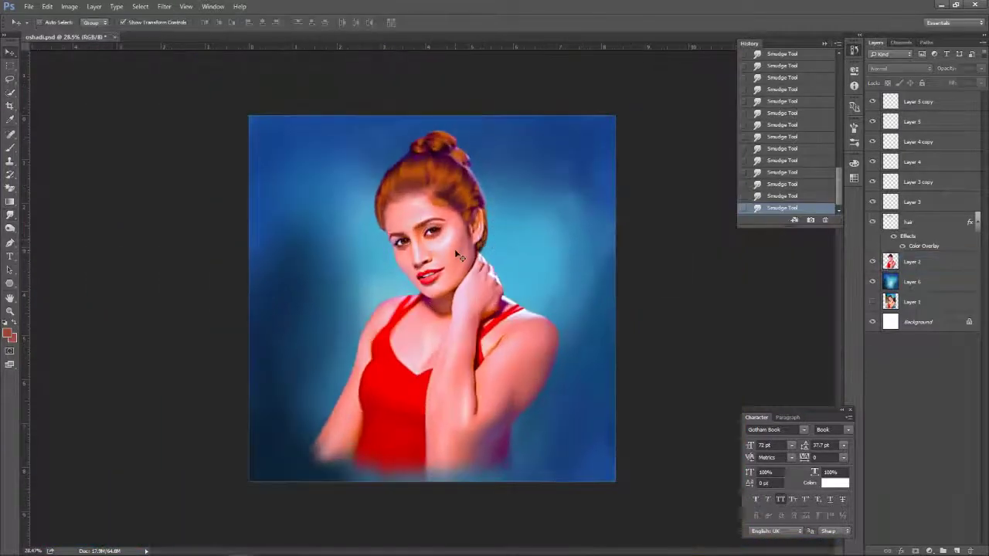
Add a layer mask to Layer 2 and brush out the lower-left arm
key(v)
click(915, 262)
click(915, 551)
key(b)
right_click(377, 330)
mouse_move(332, 464)
mouse_down()
mouse_move(348, 514)
mouse_move(386, 463)
mouse_move(276, 497)
mouse_move(320, 503)
mouse_up()
Enlarge the layers from Layer 5 copy to hair with Free Transform
click(10, 52)
shift+click(919, 102)
key(ctrl+t)
drag(558, 481, 603, 526)
key(Return)
key(ctrl+plus)
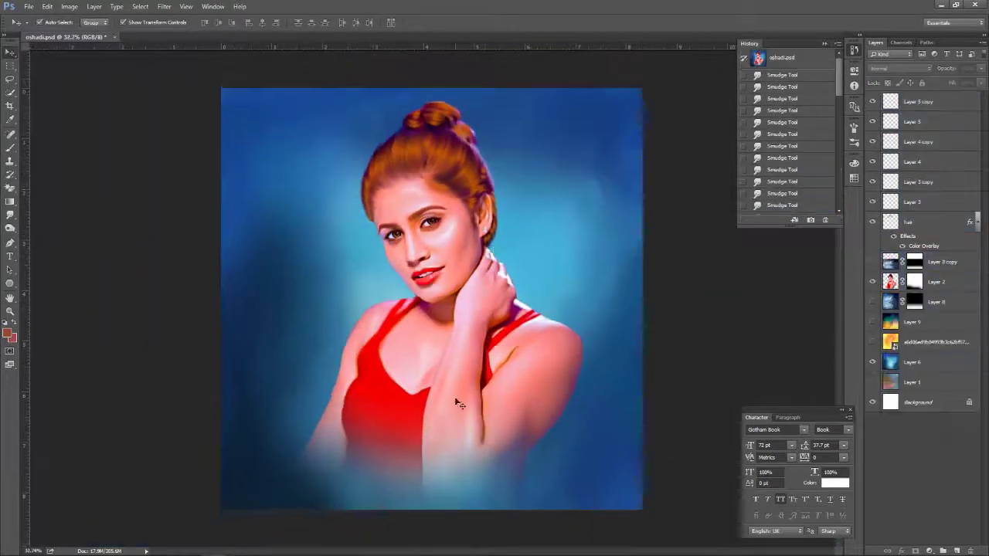
Boost the background's vibrance to +98
click(70, 6)
click(201, 77)
drag(641, 199, 672, 198)
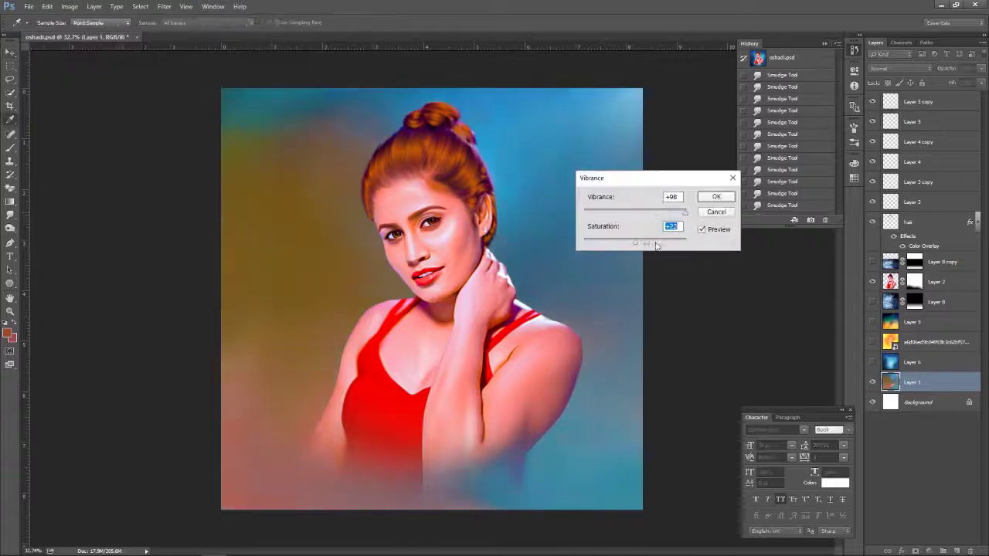
click(718, 194)
Apply a Gaussian Blur to the background
click(164, 6)
click(325, 159)
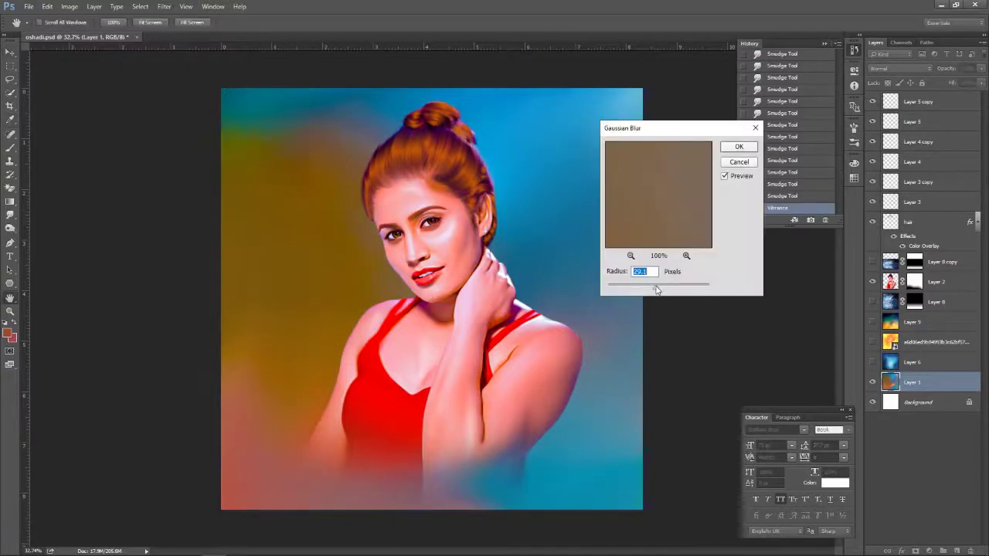
click(739, 148)
Paint a soft light-cyan glow on a new Layer 10
key(ctrl+shift+alt+n)
key(b)
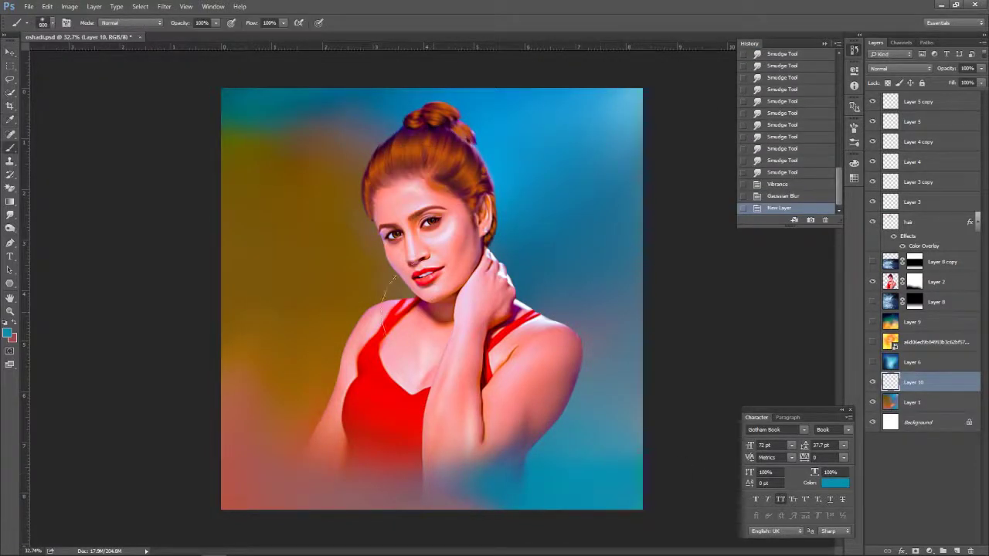
click(8, 333)
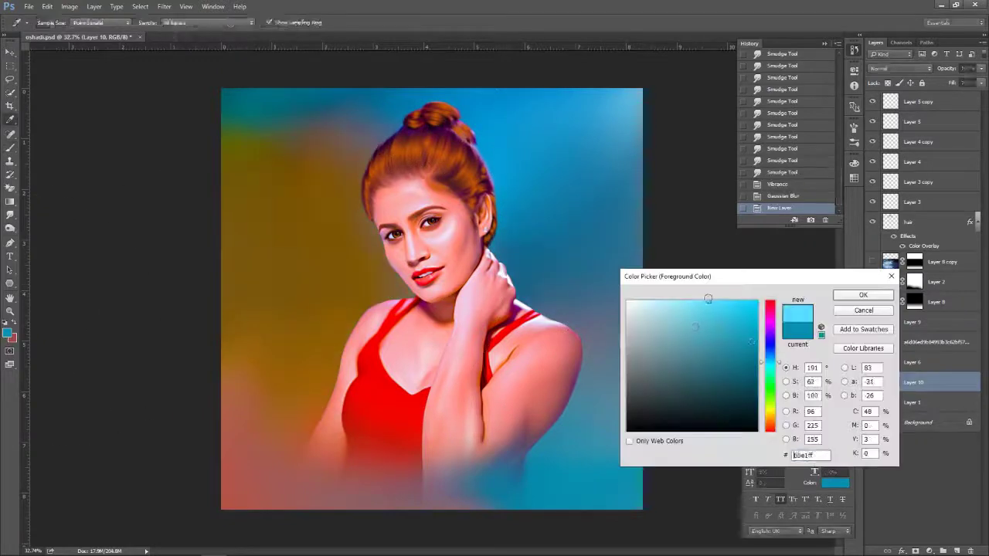
click(707, 297)
click(861, 292)
click(438, 301)
Duplicate Layer 2, cancel its layer style, and revert to the cyan brush state
key(v)
click(900, 282)
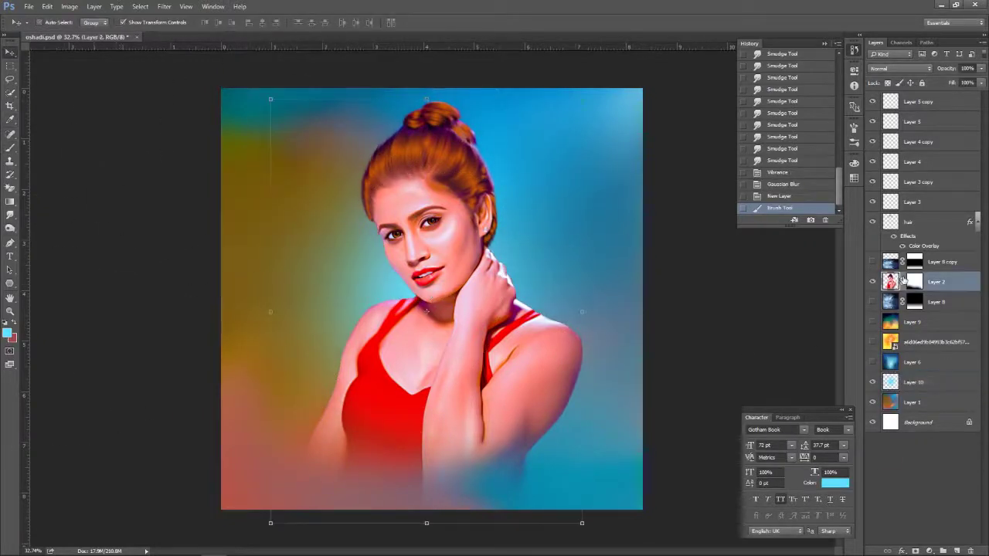
key(ctrl+j)
double_click(950, 282)
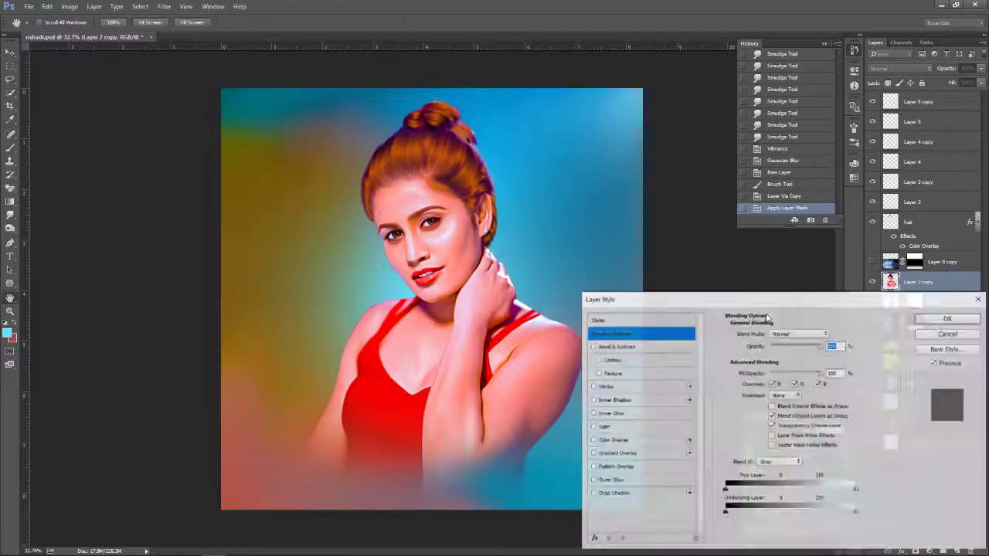
click(950, 334)
click(780, 184)
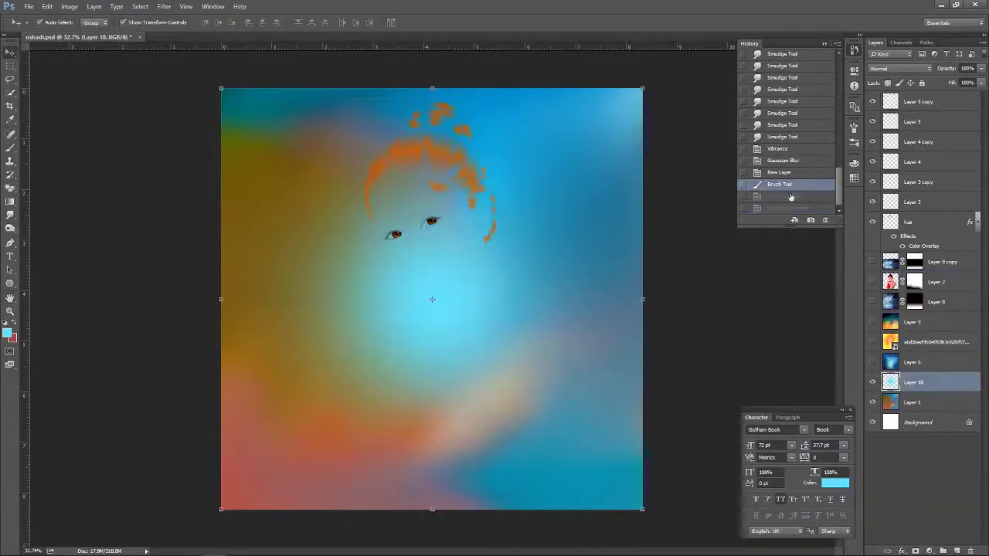
Paint a Quick Mask over the woman's face, body, arms and shoulder
scroll(401, 216, up, 1)
scroll(400, 216, up, 1)
key(q)
key(d)
key(b)
right_click(437, 224)
mouse_move(410, 178)
mouse_down()
mouse_move(369, 271)
mouse_move(464, 309)
mouse_up()
scroll(463, 309, down, 3)
key(bracketright)
key(bracketright)
key(bracketright)
mouse_move(432, 255)
mouse_down()
mouse_move(483, 471)
mouse_move(657, 294)
mouse_up()
mouse_move(325, 286)
mouse_down()
mouse_move(263, 495)
mouse_move(363, 224)
mouse_up()
Convert the Quick Mask to a selection and invert it to the figure
key(x)
key(bracketleft)
key(bracketleft)
scroll(437, 189, up, 1)
scroll(437, 190, up, 1)
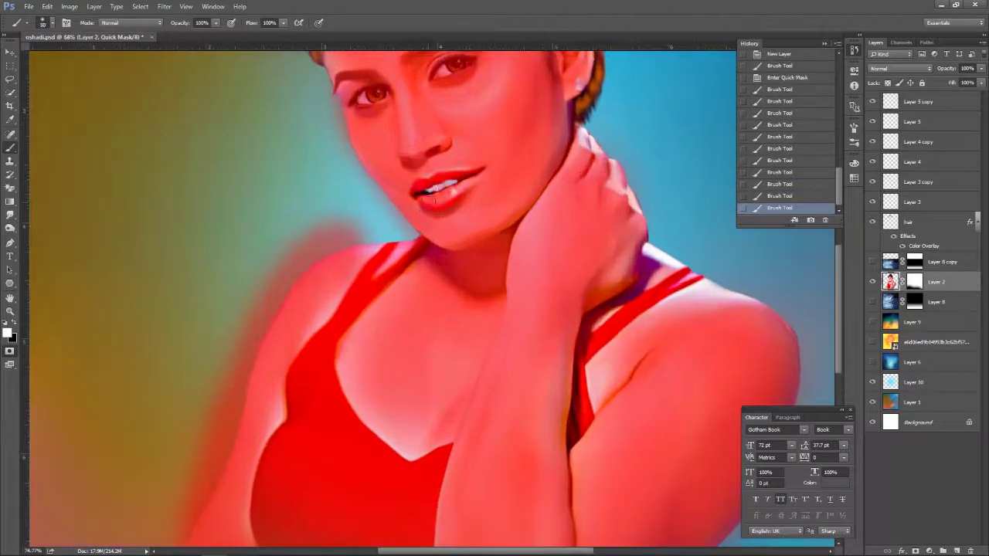
scroll(433, 199, down, 3)
key(q)
key(ctrl+shift+i)
In Selective Color, add yellow to the Reds and reduce magenta in the Magentas
click(69, 6)
click(300, 203)
drag(795, 368, 827, 371)
click(811, 295)
click(803, 345)
mouse_move(796, 345)
mouse_down()
mouse_move(782, 353)
mouse_move(784, 326)
mouse_up()
Set Neutrals Cyan to +15 and adjust the magenta amount in the Reds
key(alt+8)
text(15)
key(Tab)
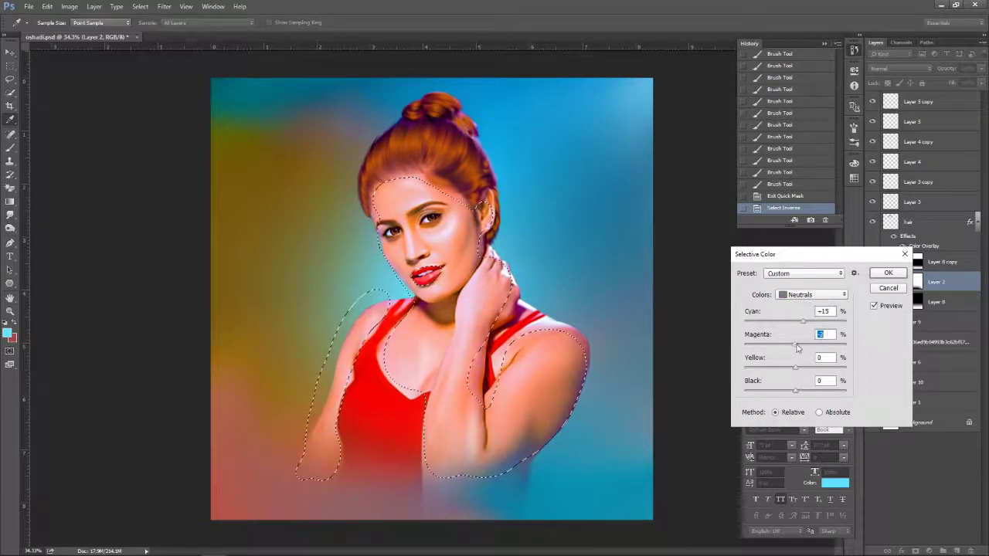
click(811, 294)
click(804, 316)
click(811, 294)
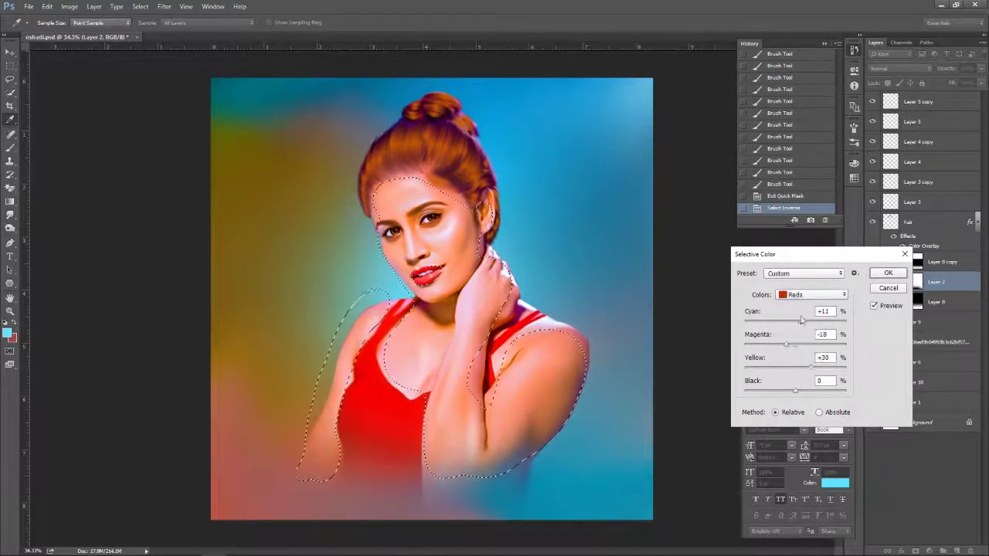
drag(801, 345, 789, 333)
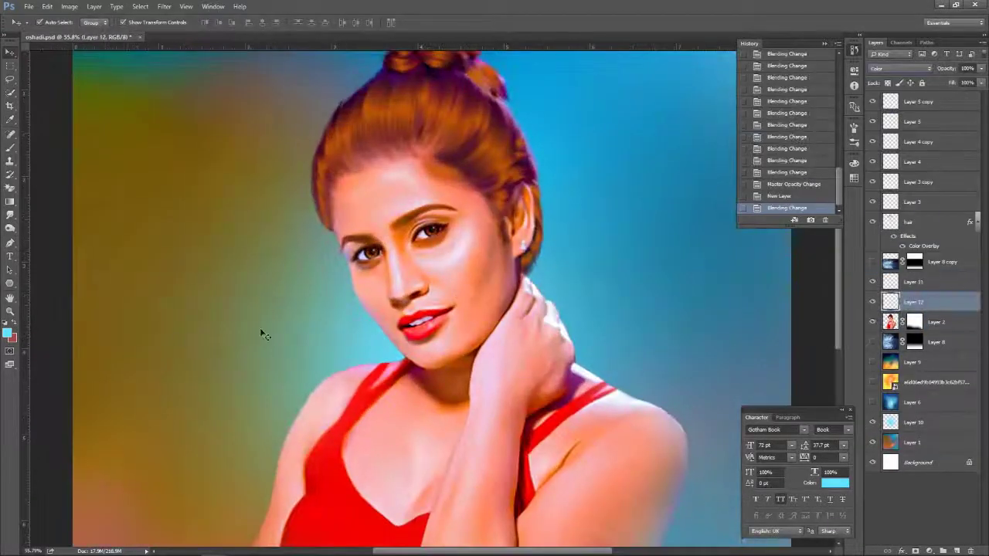
Paint magenta eyeshadow under both eyes on Layer 12
click(259, 328)
key(b)
click(7, 333)
click(857, 289)
scroll(368, 295, up, 5)
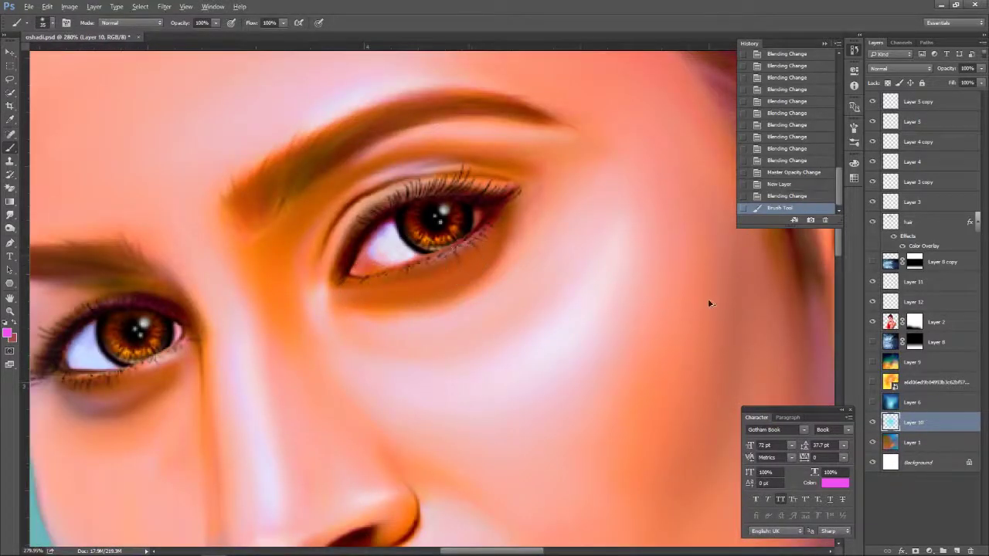
click(913, 301)
drag(371, 290, 495, 236)
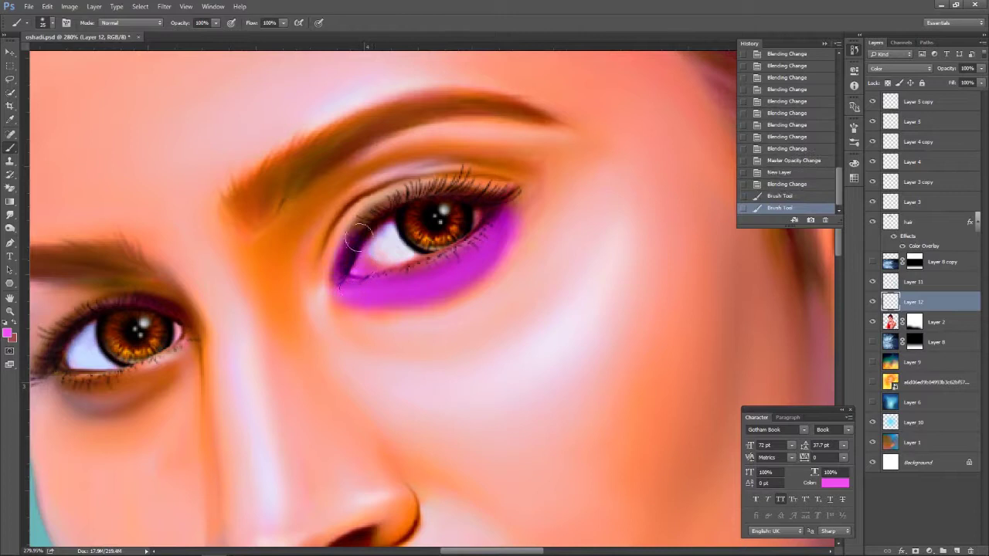
drag(91, 390, 207, 358)
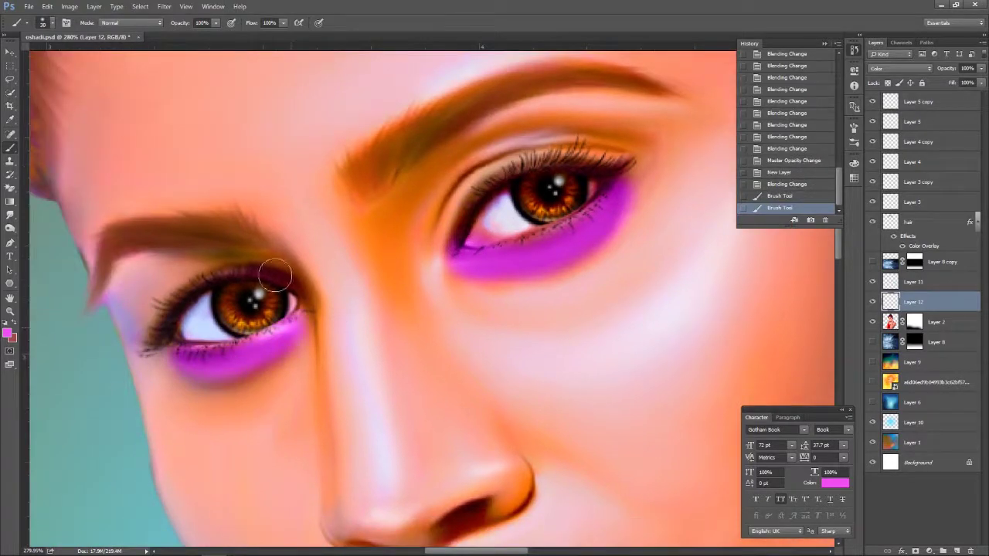
scroll(324, 294, down, 2)
Set the eyeshadow layer to Color blend mode and lower its opacity
click(899, 68)
scroll(899, 66, up, 3)
scroll(899, 66, down, 2)
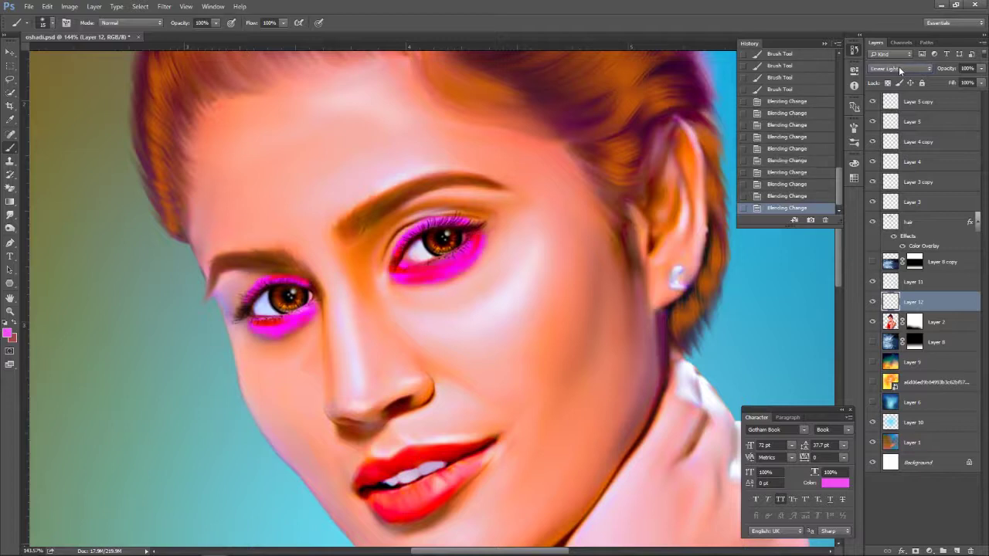
click(899, 67)
click(889, 260)
drag(982, 68, 940, 79)
scroll(535, 228, down, 1)
Soften the magenta eyeshadow strokes with a Gaussian Blur
click(164, 6)
click(309, 216)
drag(634, 284, 646, 289)
click(738, 146)
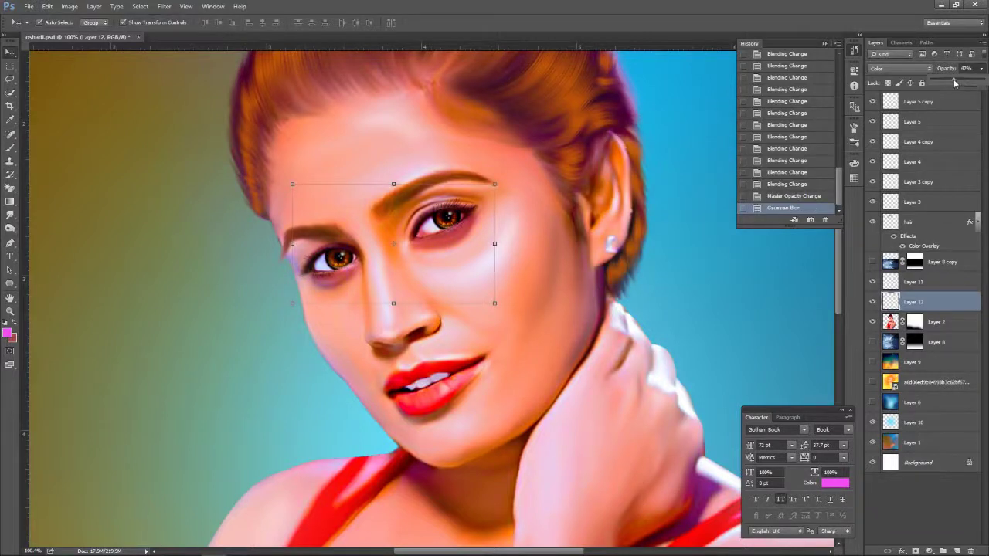
Set Layer 12 opacity to 52% and erase the magenta spilling onto the eyes
drag(955, 83, 959, 83)
scroll(417, 216, down, 3)
scroll(417, 217, up, 6)
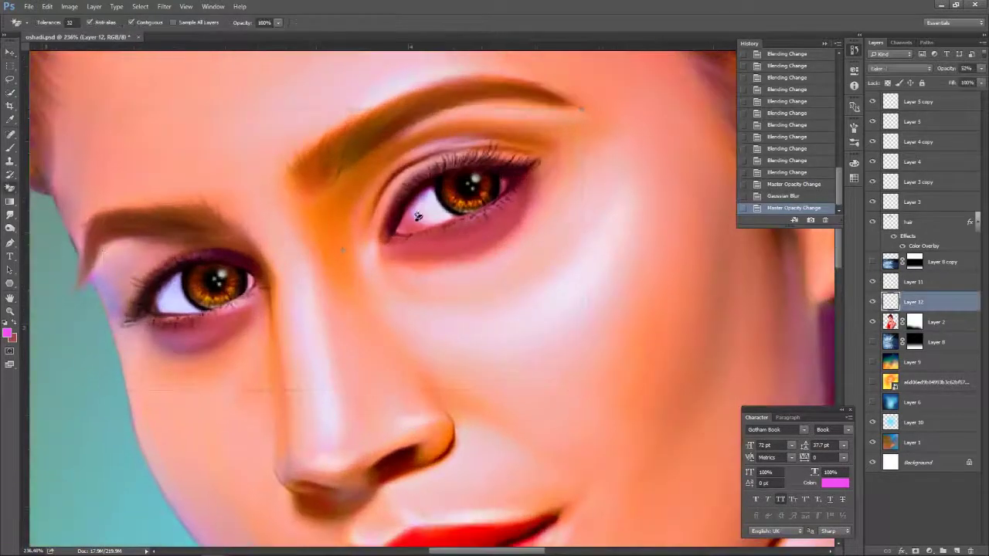
key(shift+e)
click(429, 197)
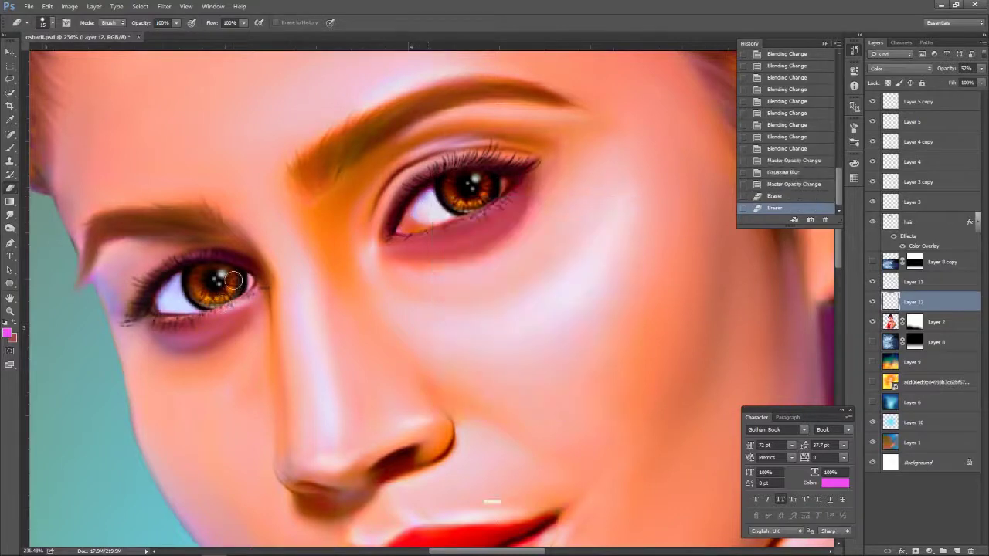